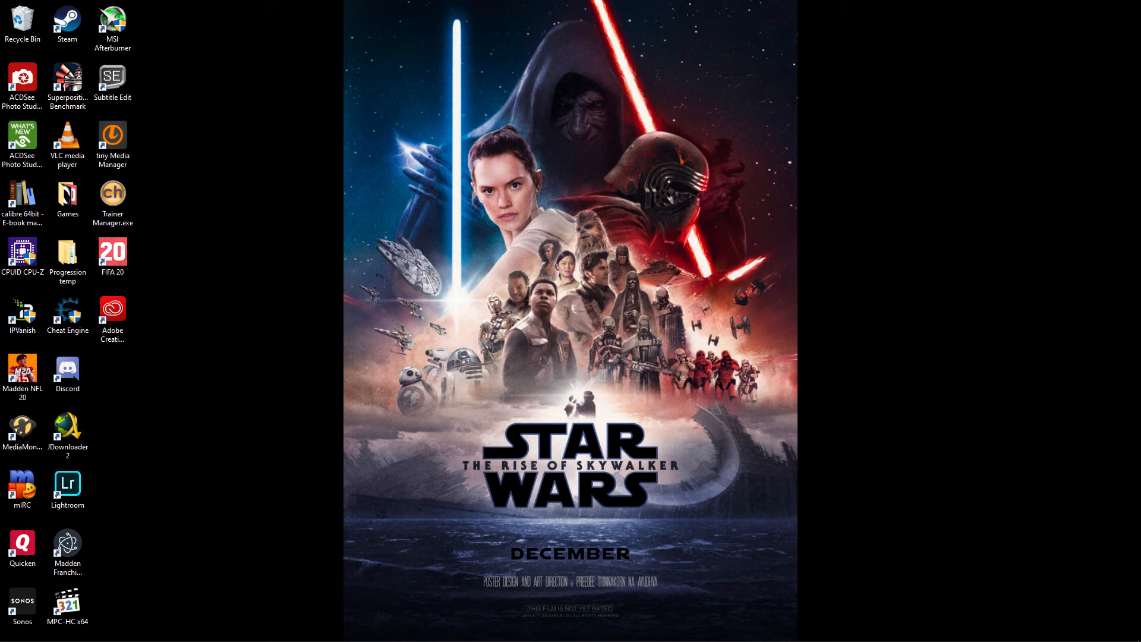
Open the Draft_Class_Creator_v2.1.xlsx workbook from the Draft Class Creator folder inside Madden 20 Tools.
{"action": "mouse_move", "coordinate": [153, 637]}
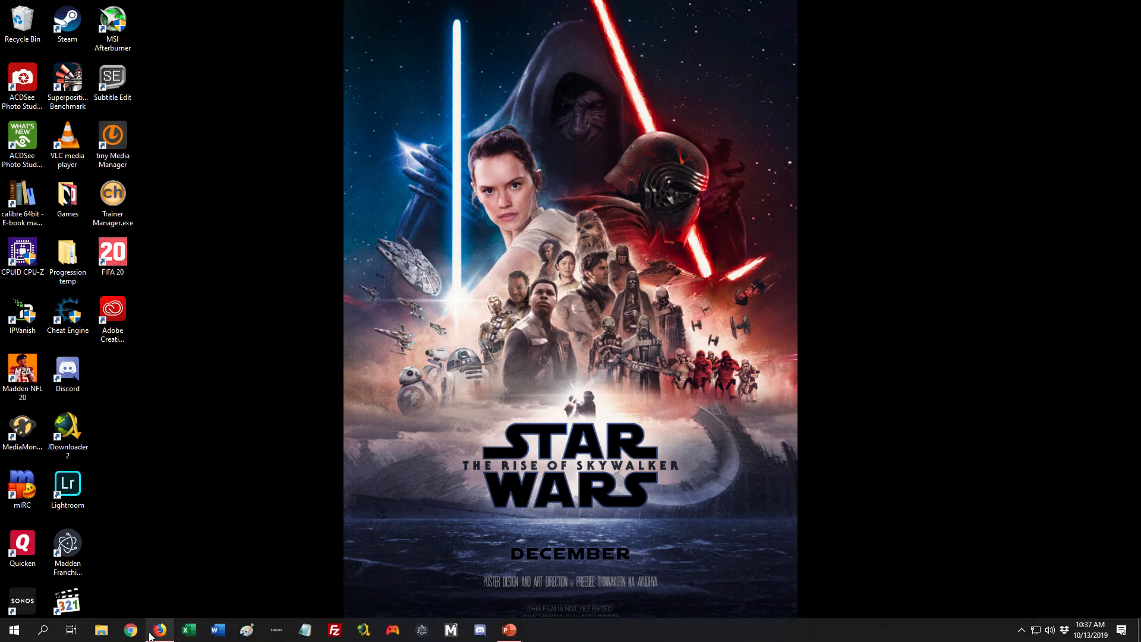
{"action": "left_click", "coordinate": [104, 631]}
{"action": "left_click", "coordinate": [71, 180]}
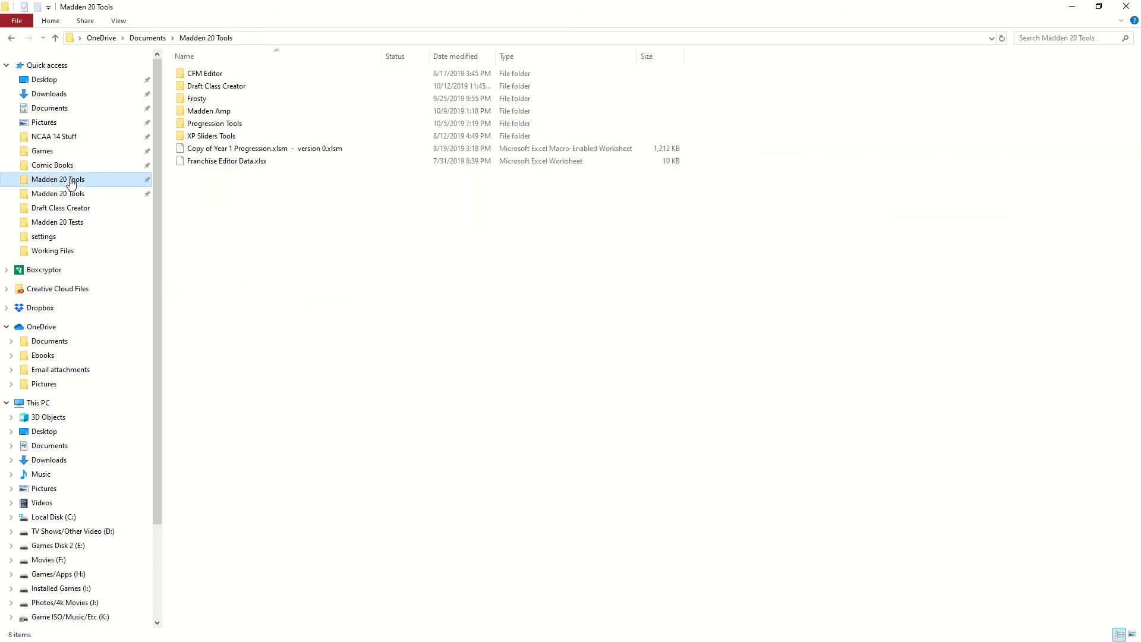
{"action": "double_click", "coordinate": [233, 87]}
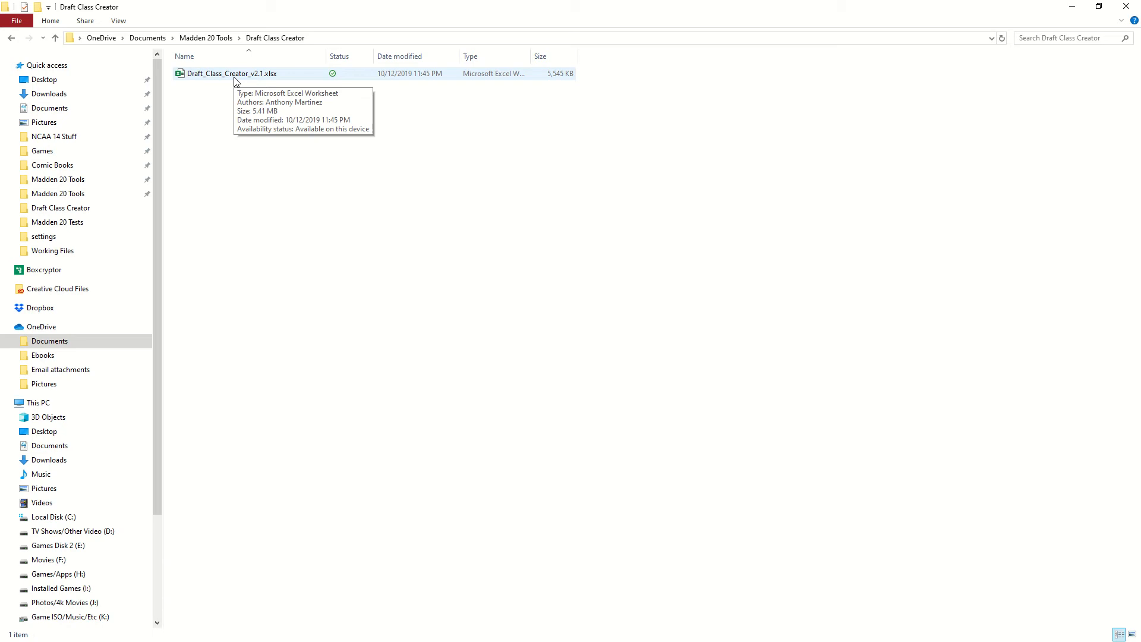
{"action": "double_click", "coordinate": [235, 75]}
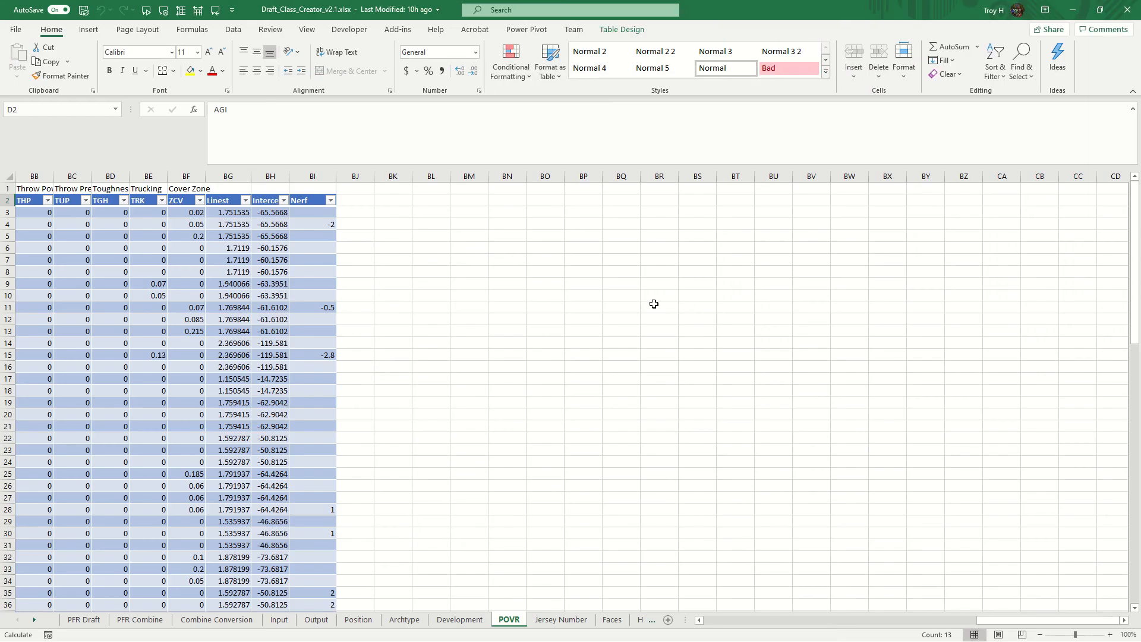
Show the Output sheet, check the workbook's calculation options, and recalculate to generate a new draft class.
{"action": "left_click_drag", "start_coordinate": [1008, 621], "coordinate": [737, 621]}
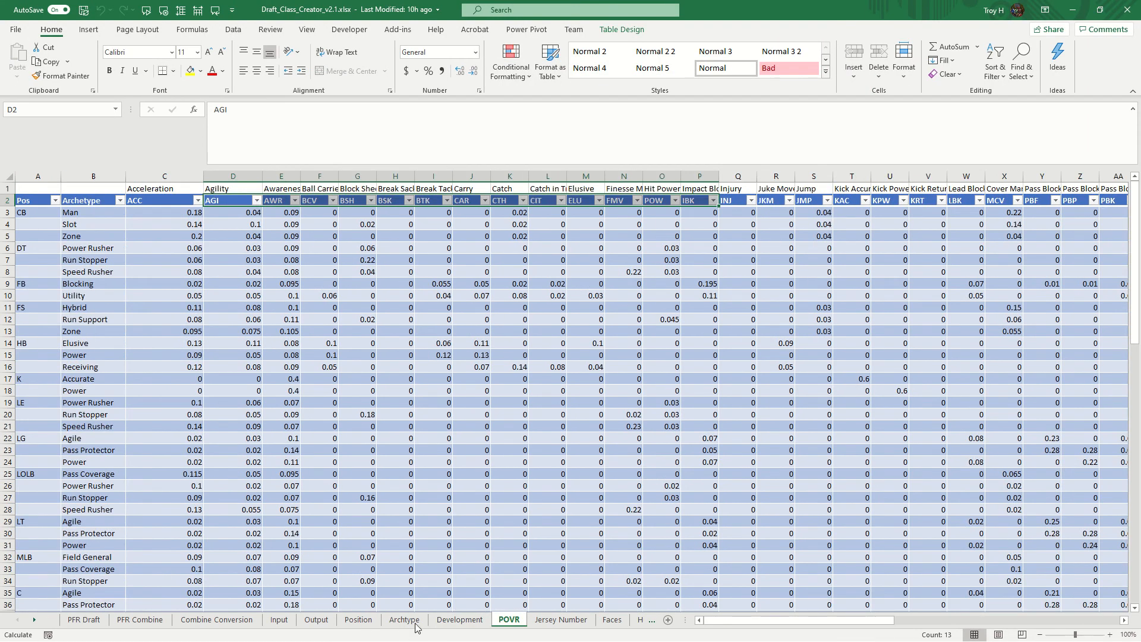
{"action": "left_click", "coordinate": [324, 622]}
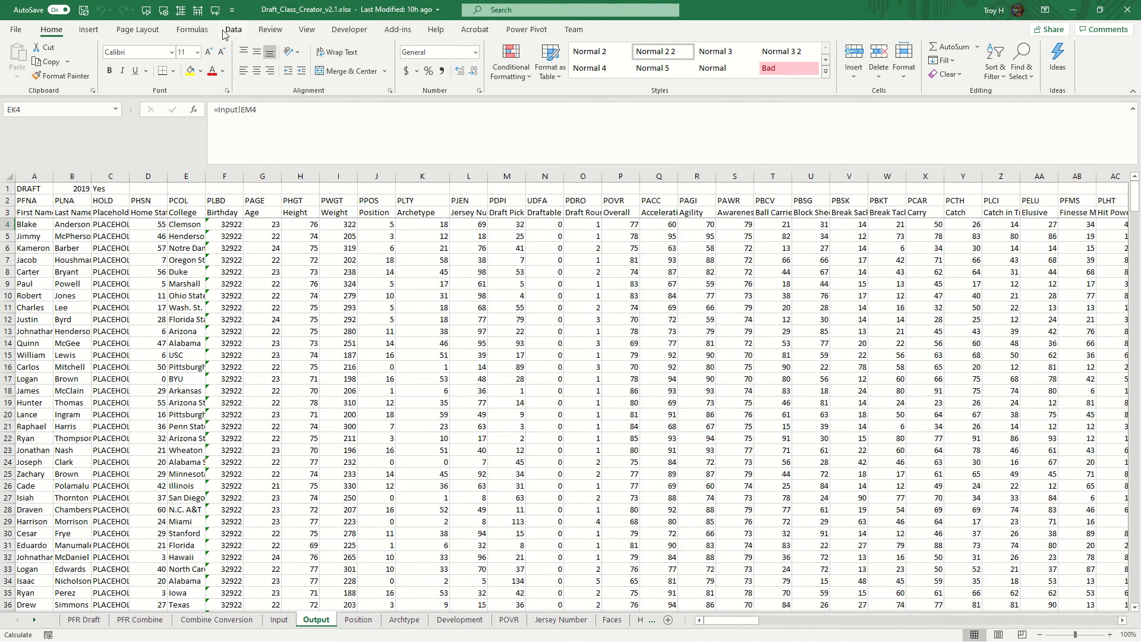
{"action": "left_click", "coordinate": [195, 29]}
{"action": "left_click", "coordinate": [676, 76]}
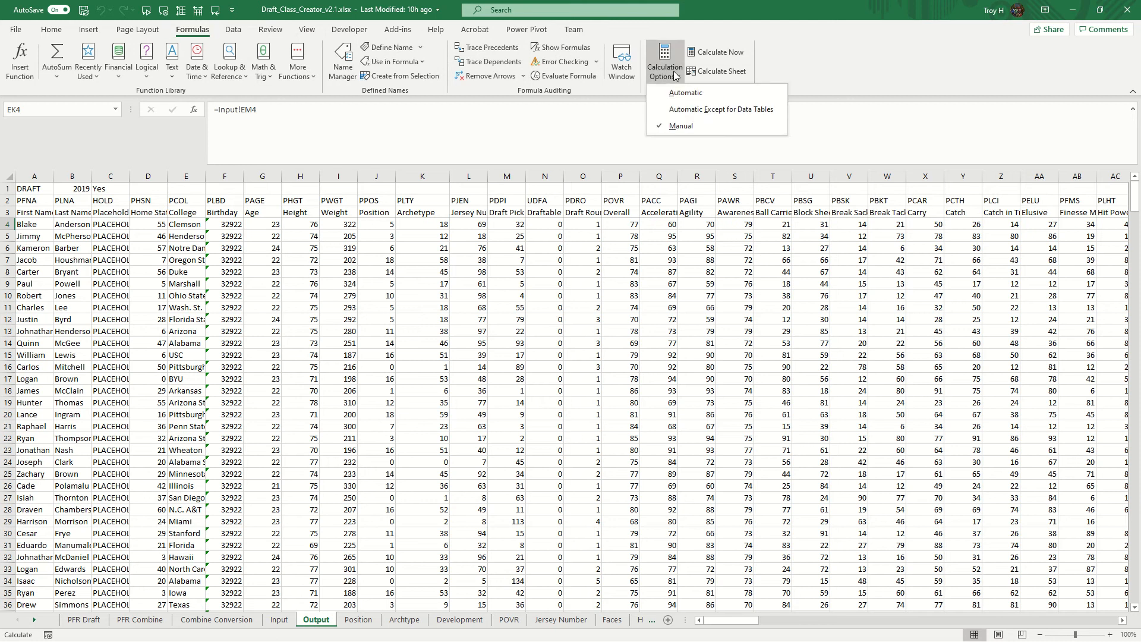
{"action": "left_click", "coordinate": [862, 60]}
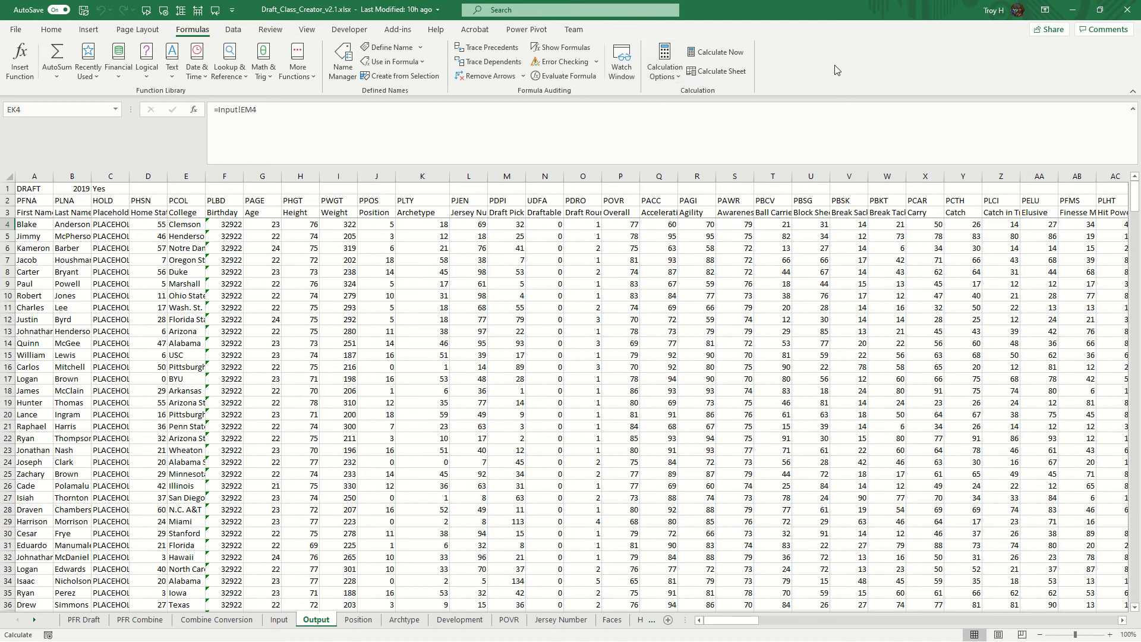
{"action": "left_click", "coordinate": [723, 55]}
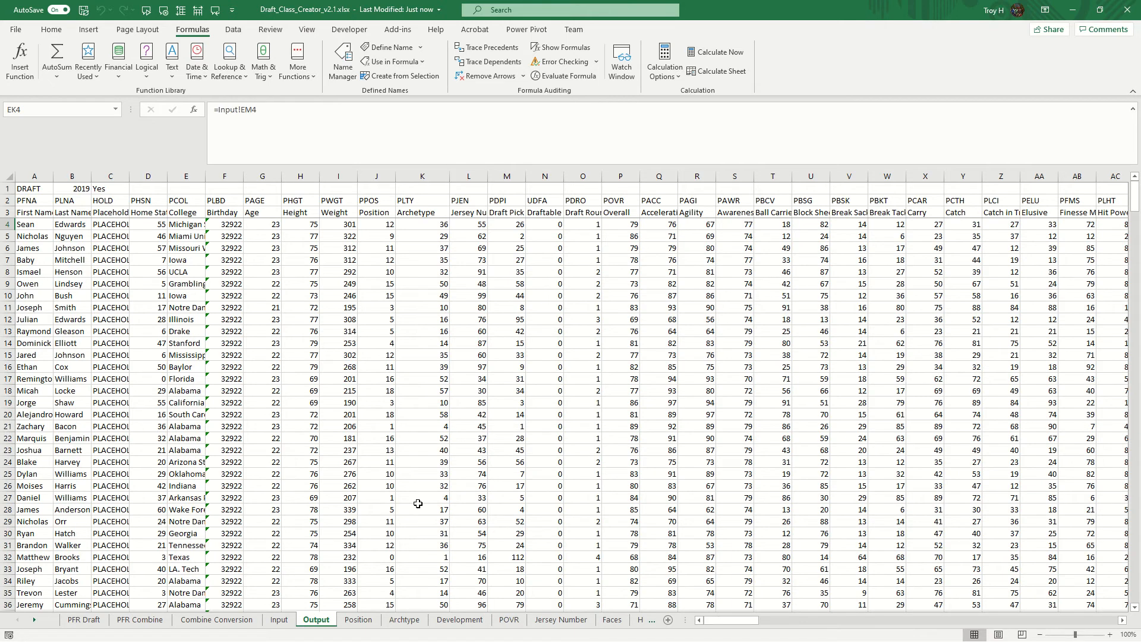
Create a copy of the Output sheet in a new workbook.
{"action": "right_click", "coordinate": [324, 624]}
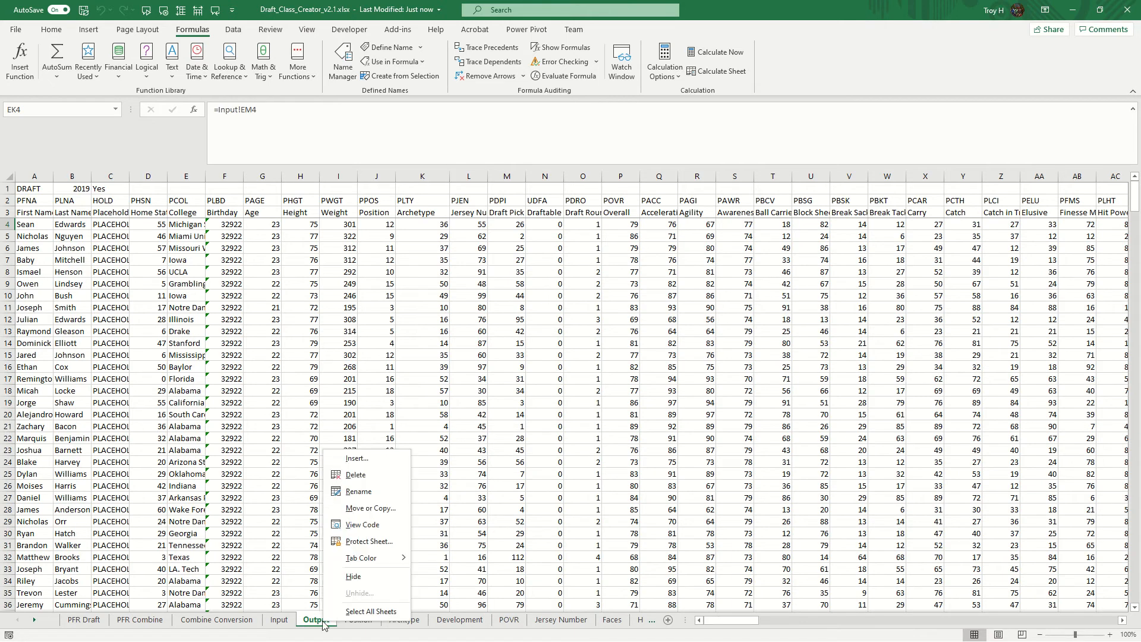
{"action": "left_click", "coordinate": [370, 509]}
{"action": "left_click", "coordinate": [318, 549]}
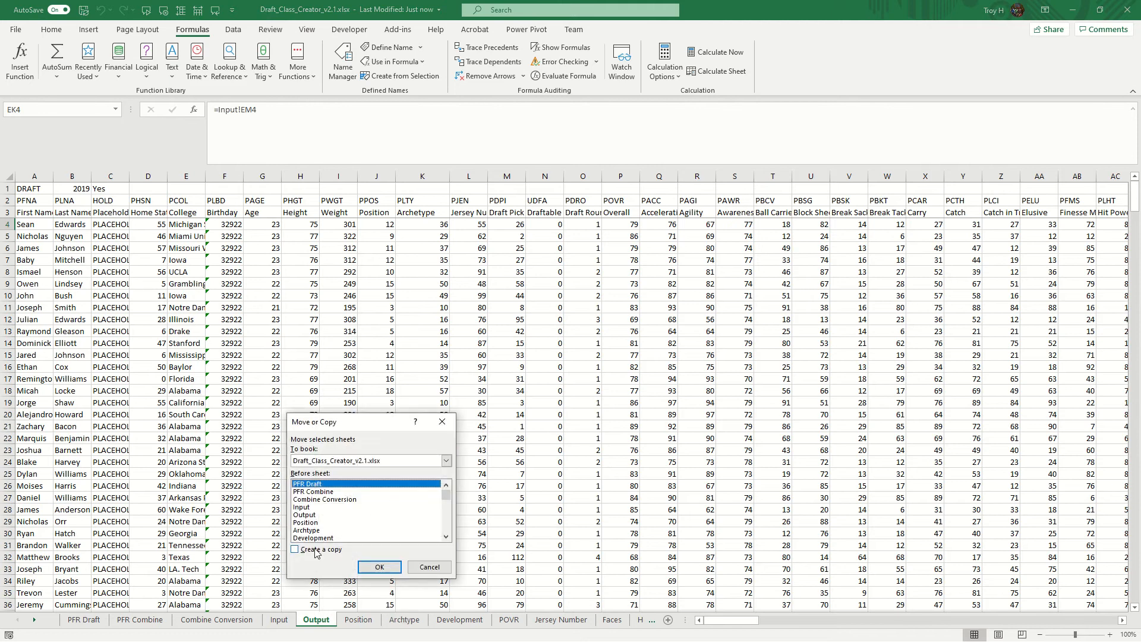
{"action": "left_click", "coordinate": [399, 462]}
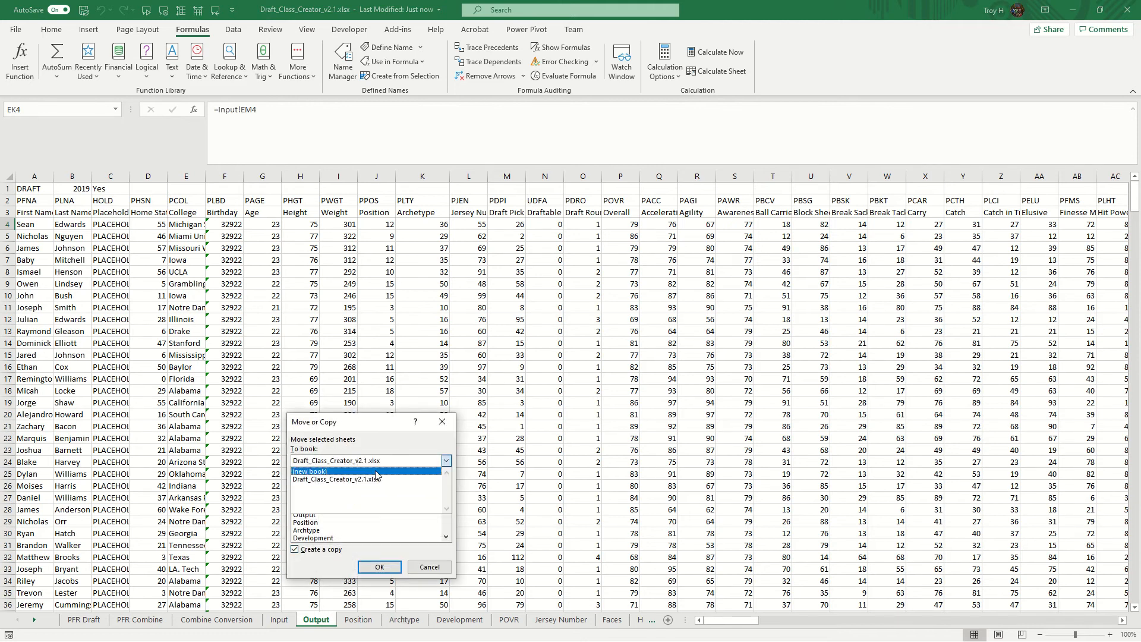
{"action": "left_click", "coordinate": [375, 472]}
{"action": "left_click", "coordinate": [387, 567]}
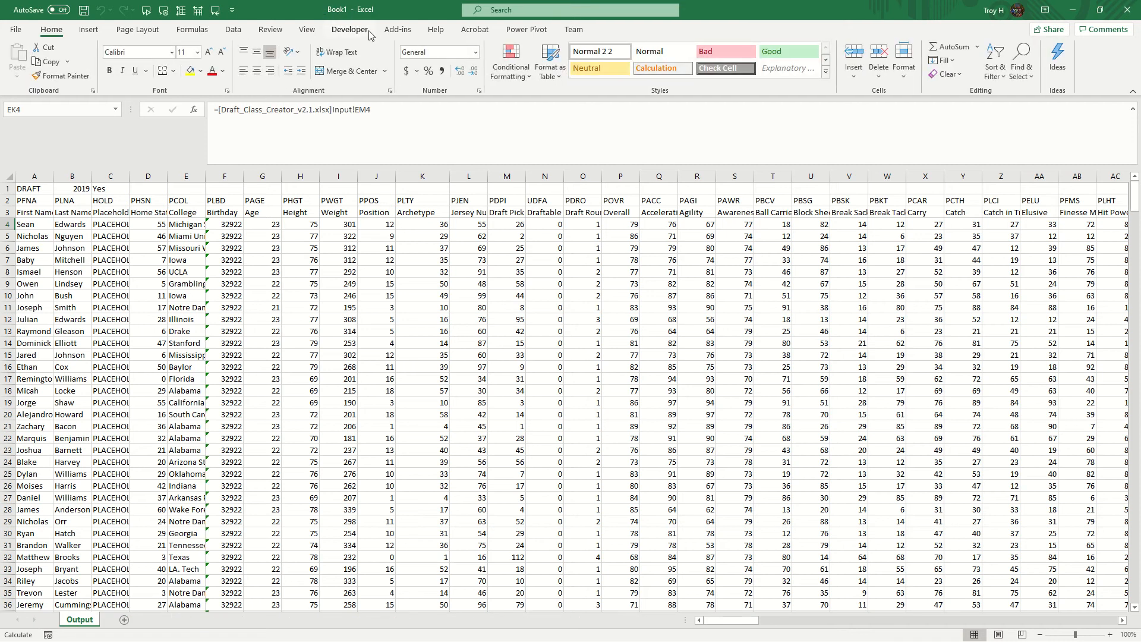
Save the new workbook in Documents as test.csv, using the CSV (Comma delimited) format.
{"action": "left_click", "coordinate": [16, 29]}
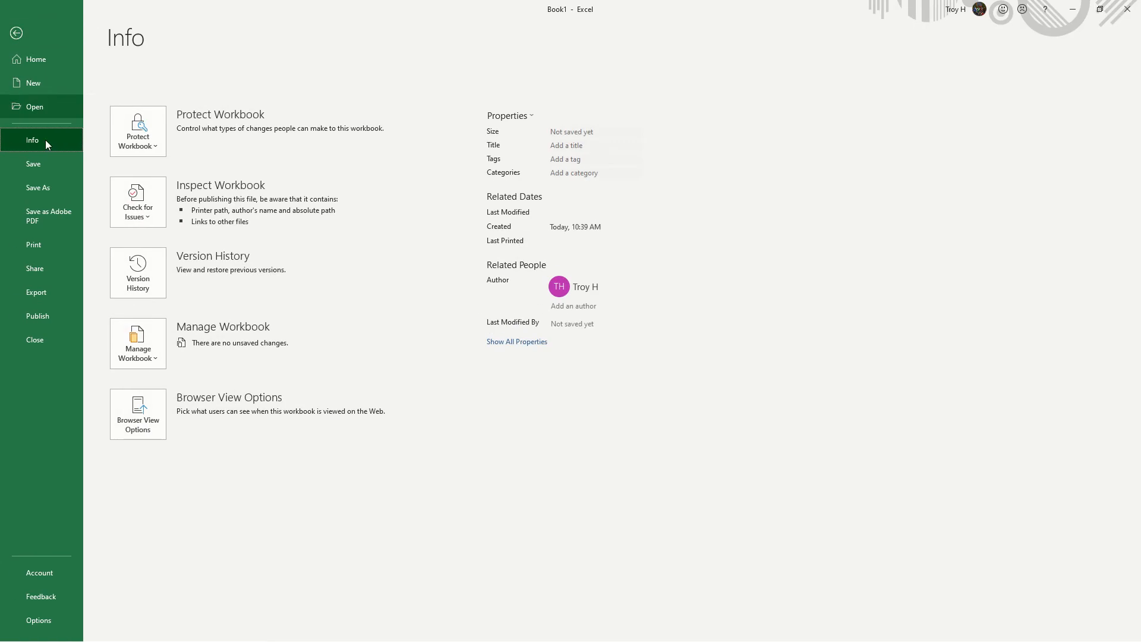
{"action": "left_click", "coordinate": [51, 188]}
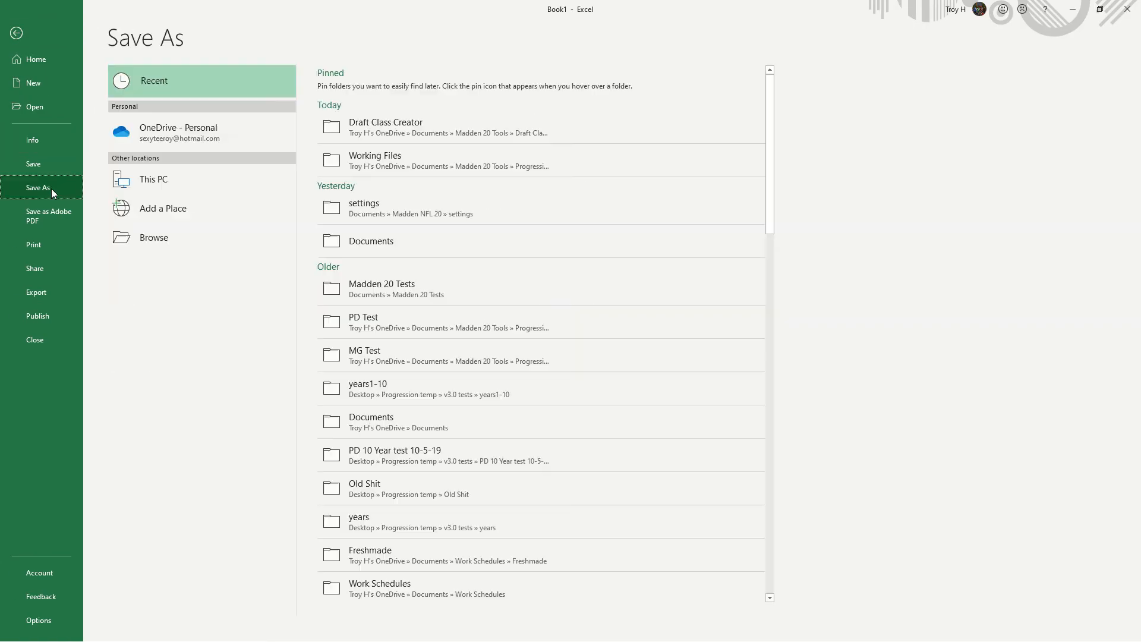
{"action": "left_click", "coordinate": [174, 244]}
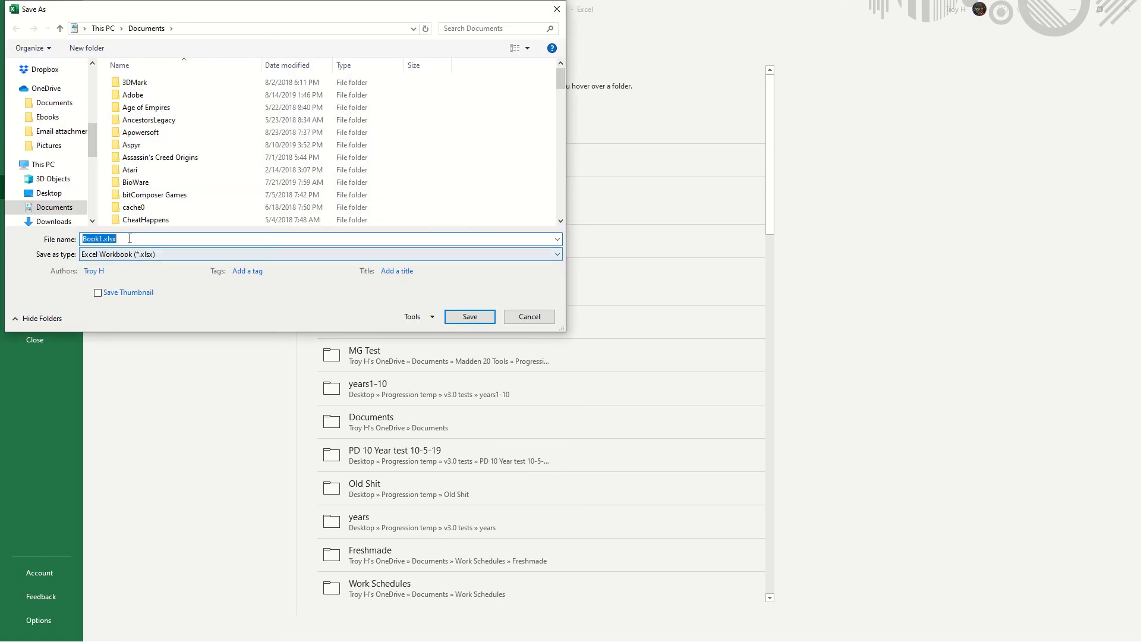
{"action": "left_click", "coordinate": [283, 255]}
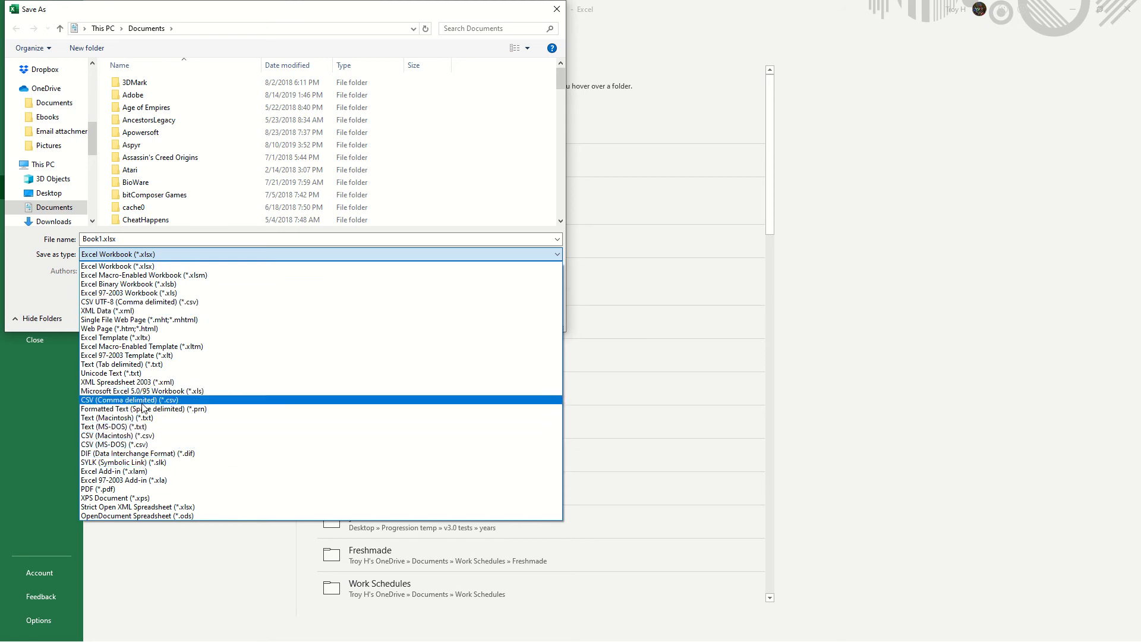
{"action": "left_click", "coordinate": [146, 400]}
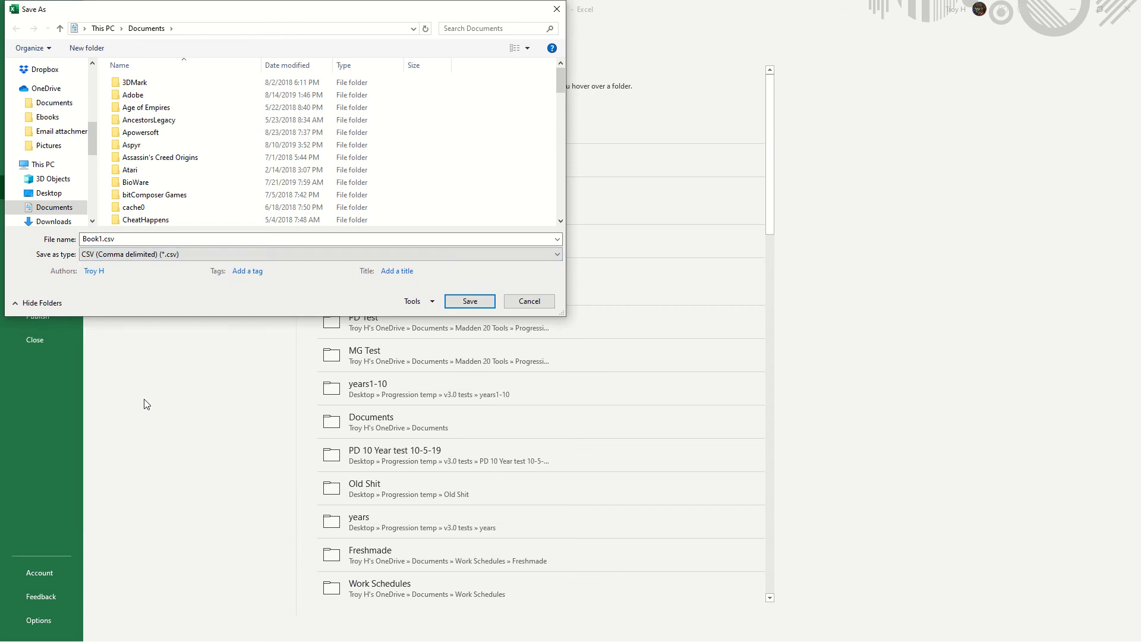
{"action": "left_click", "coordinate": [101, 239]}
{"action": "left_click", "coordinate": [102, 238]}
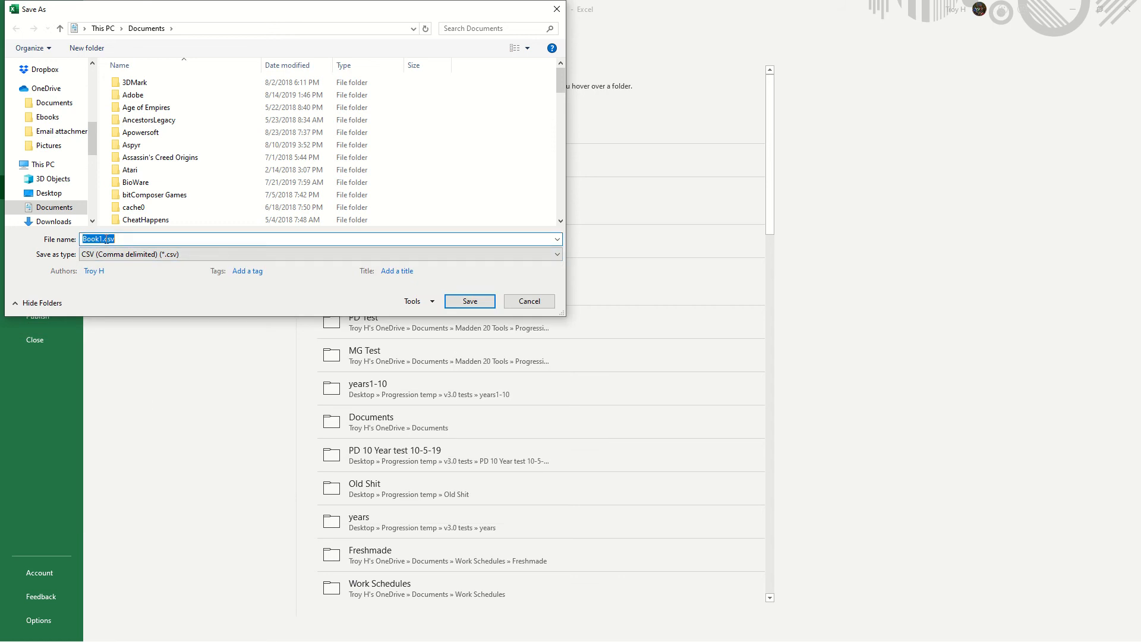
{"action": "left_click", "coordinate": [104, 239]}
{"action": "key", "text": "shift+Home"}
{"action": "type", "text": "test"}
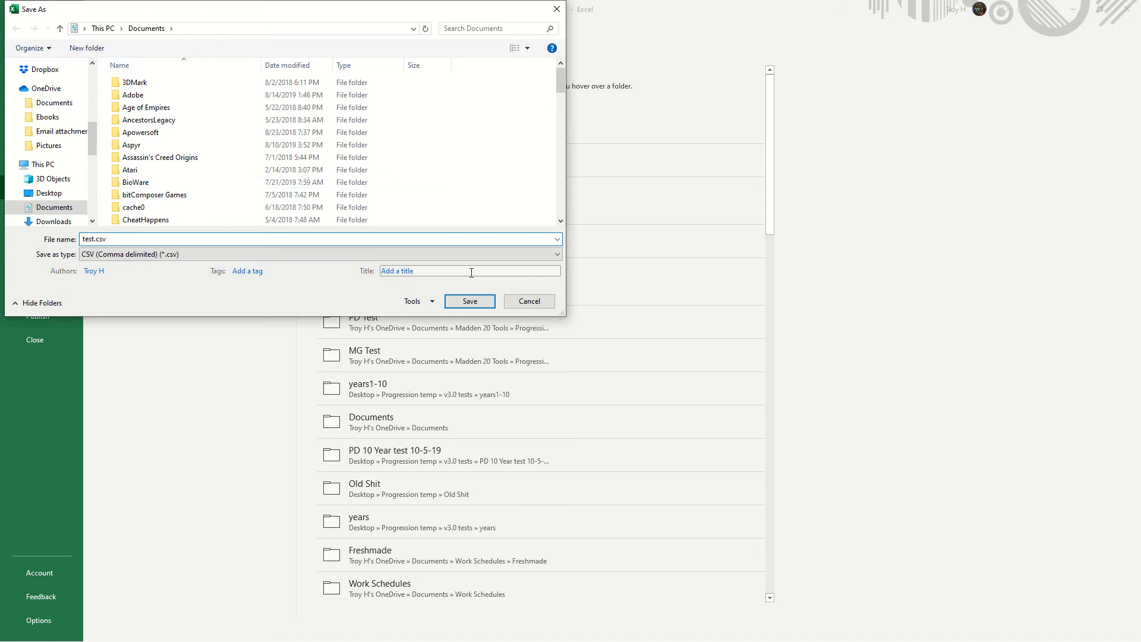
{"action": "left_click", "coordinate": [471, 301]}
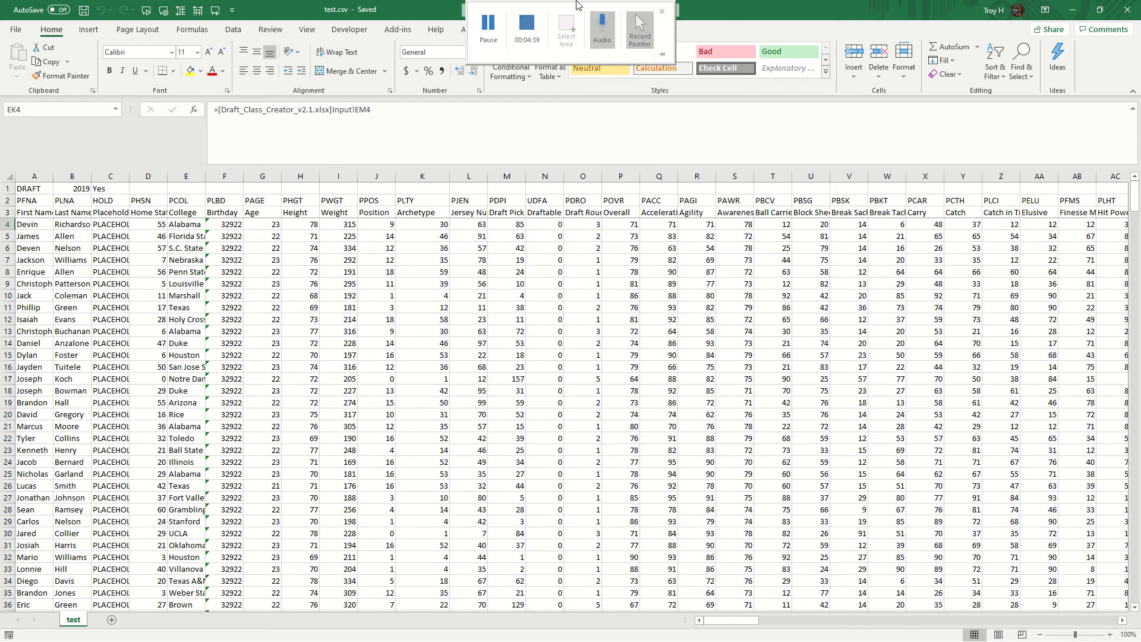
Set the draft class workbook's calculation option to Automatic and close both test.csv and that workbook.
{"action": "left_click", "coordinate": [1127, 9]}
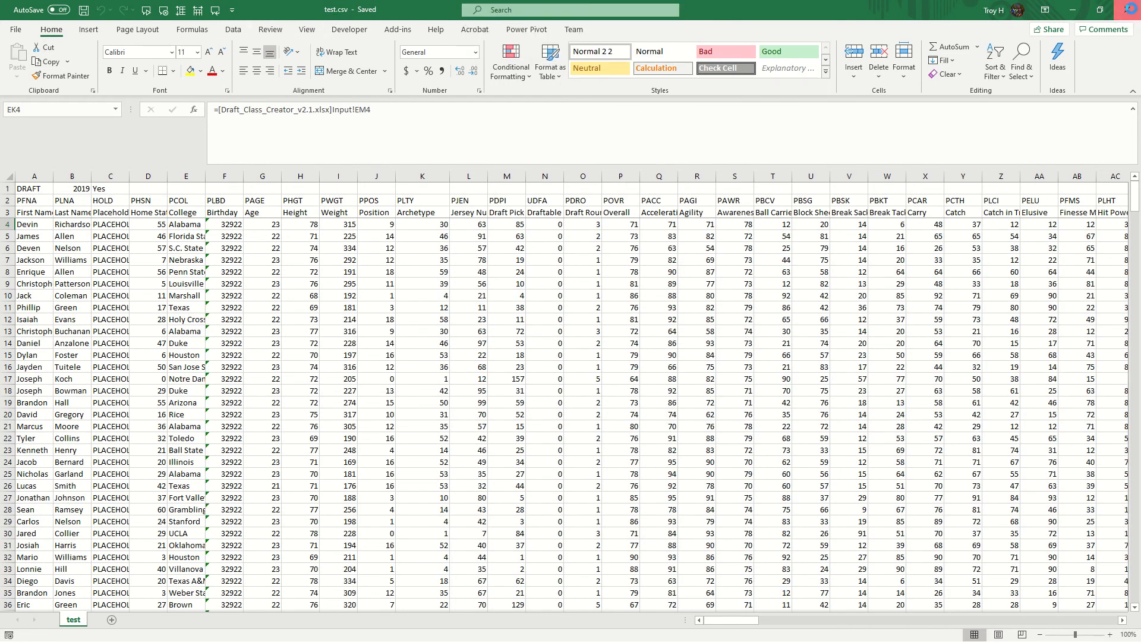
{"action": "left_click", "coordinate": [665, 67]}
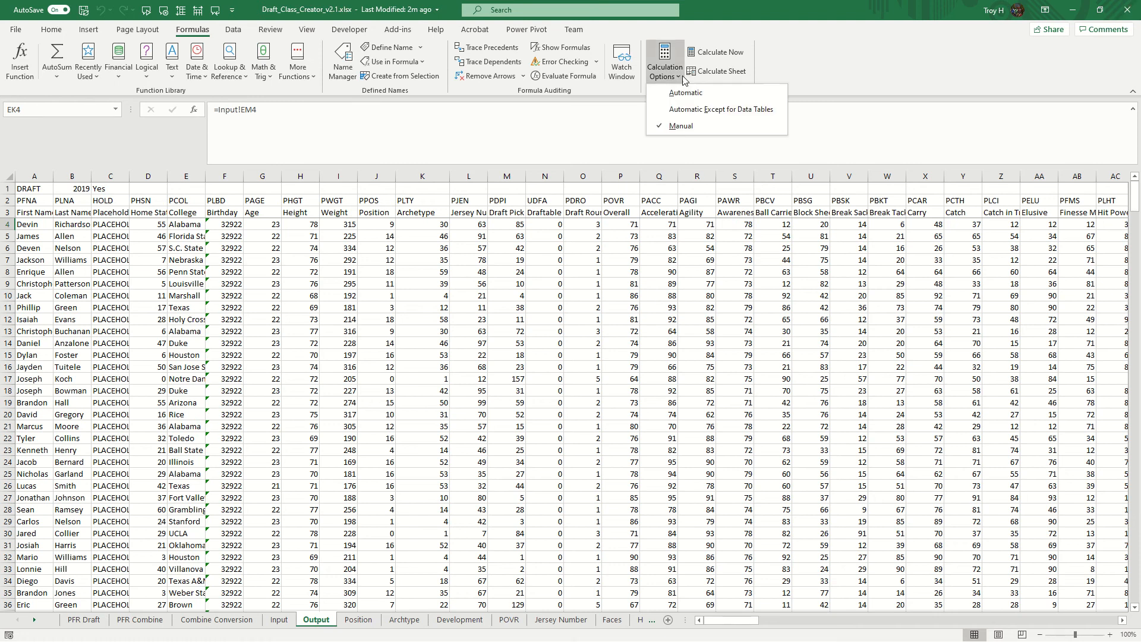
{"action": "left_click", "coordinate": [689, 92]}
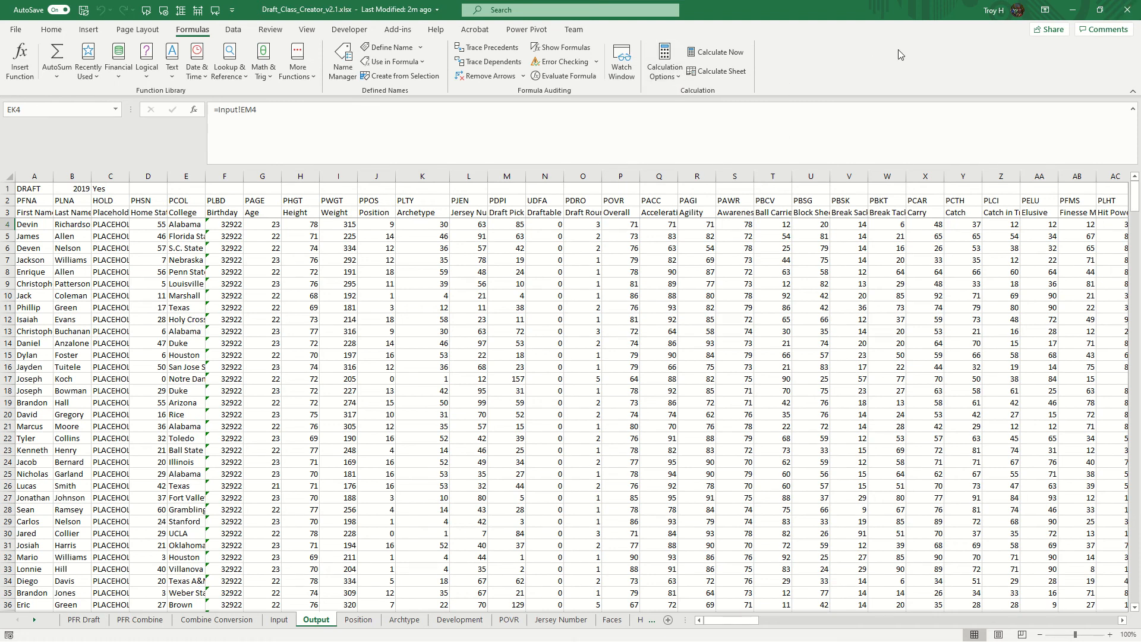
{"action": "left_click", "coordinate": [1128, 12]}
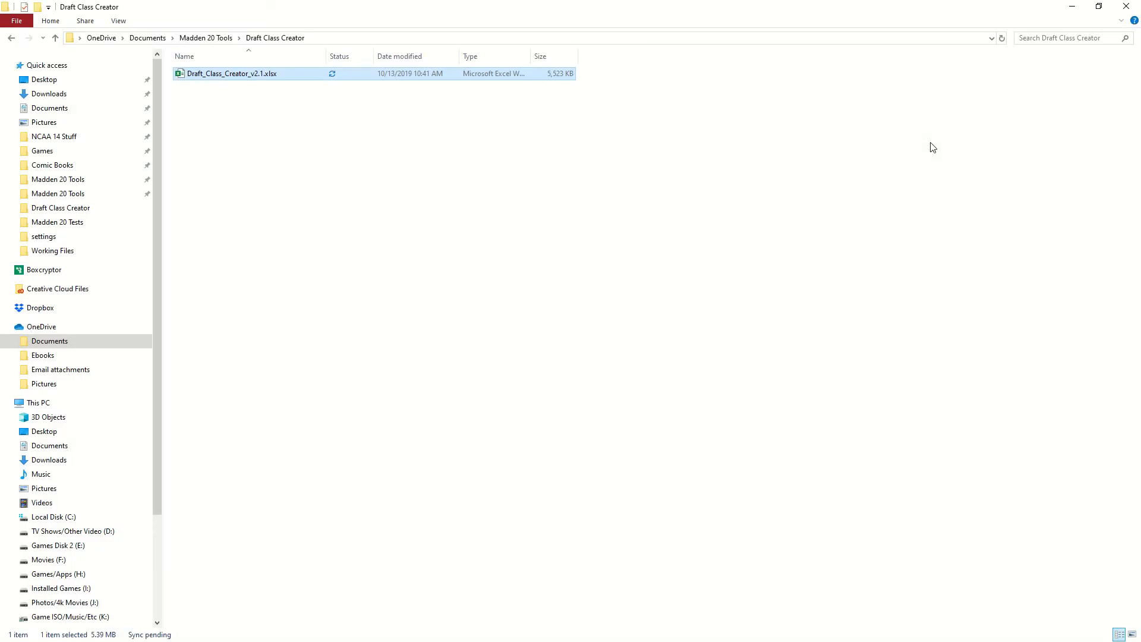
Open Scouting Tool.xlsm from the Working Files folder under Madden 20 Tools, Progression Tools.
{"action": "left_click", "coordinate": [574, 207]}
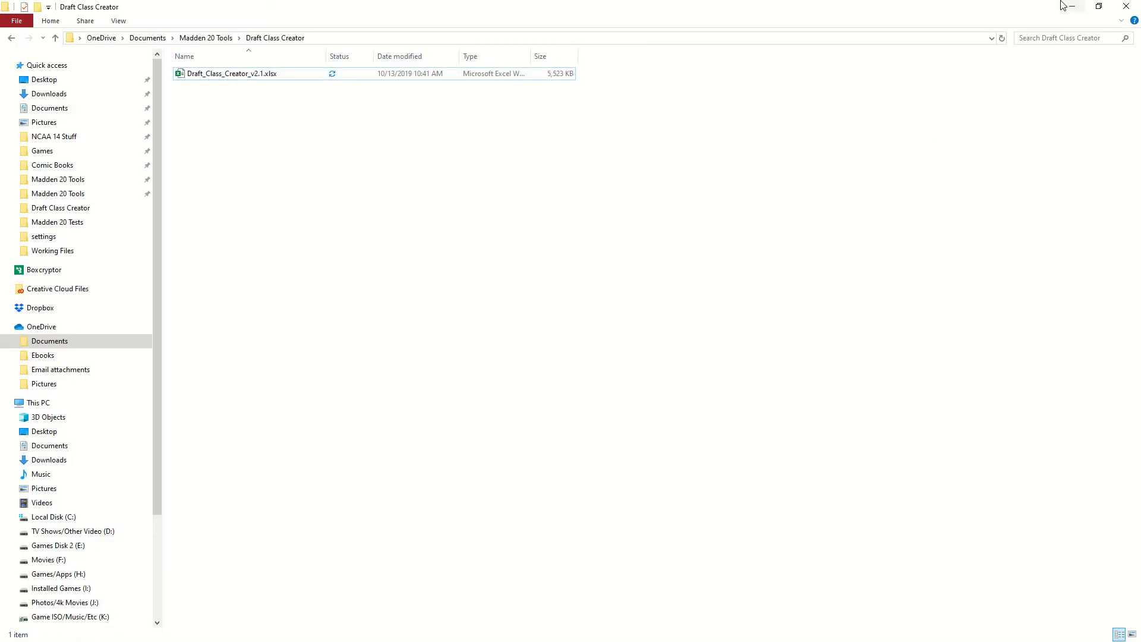
{"action": "left_click", "coordinate": [71, 179]}
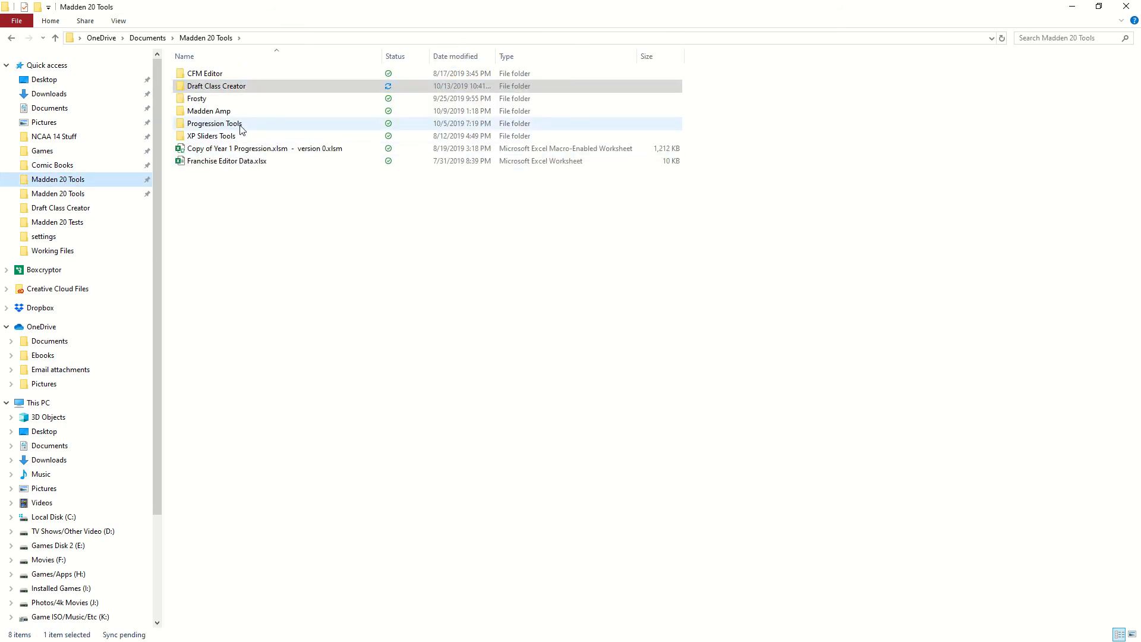
{"action": "left_click", "coordinate": [241, 125]}
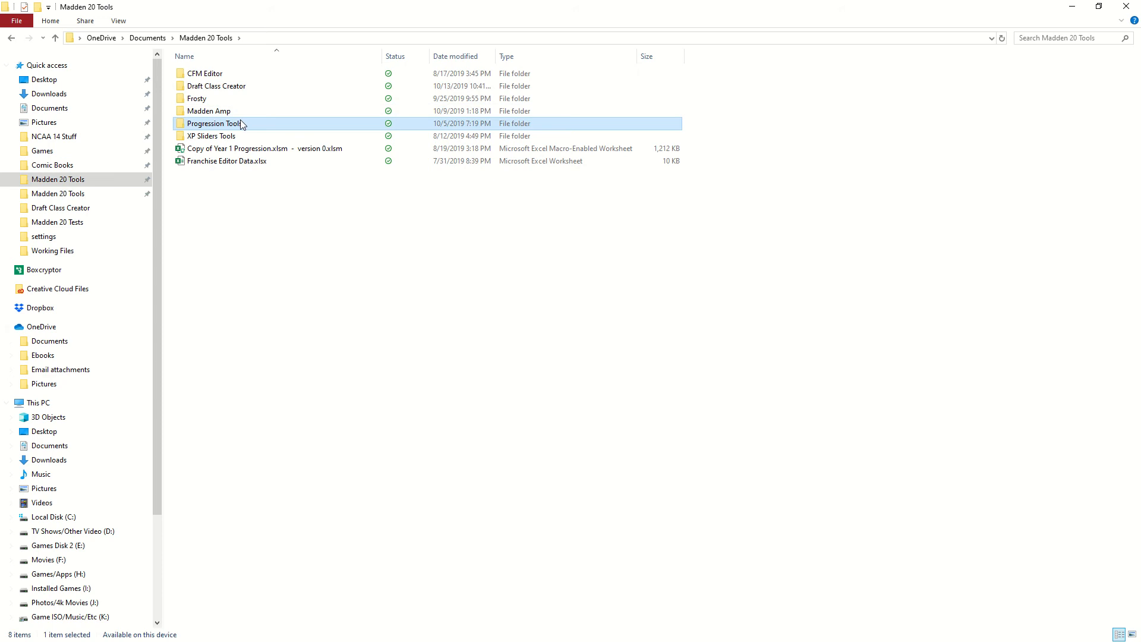
{"action": "double_click", "coordinate": [242, 123]}
{"action": "double_click", "coordinate": [237, 149]}
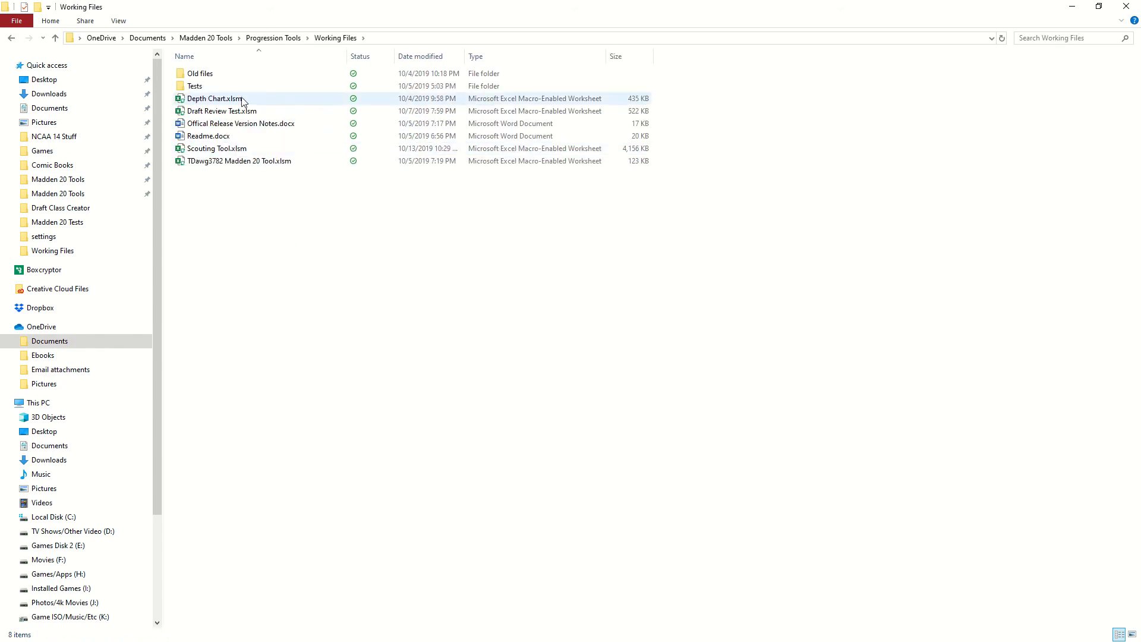
{"action": "left_click", "coordinate": [233, 149]}
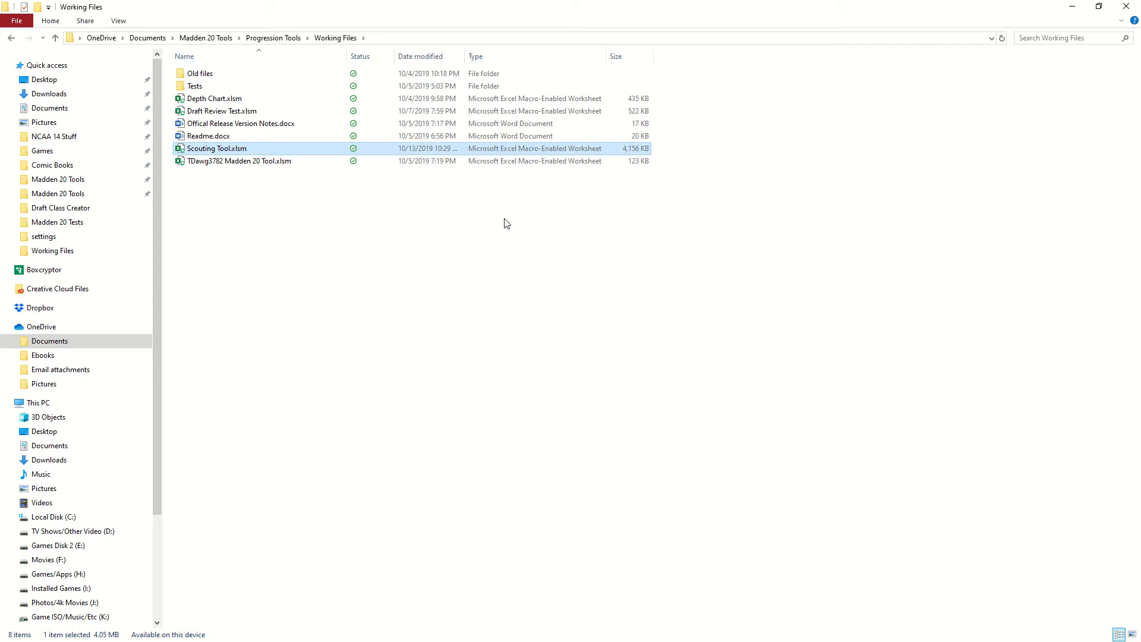
{"action": "double_click", "coordinate": [257, 153]}
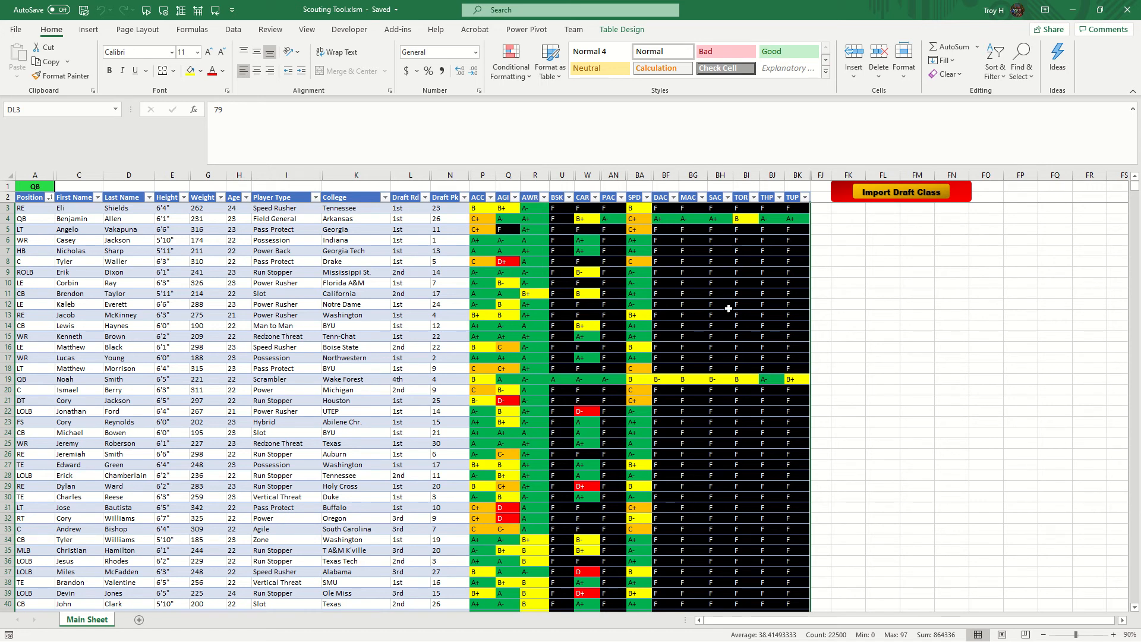
Examine the prospect rows and their attribute grades on the Main Sheet, including the quarterback's ratings in row 4.
{"action": "left_click", "coordinate": [617, 254]}
{"action": "left_click", "coordinate": [358, 264]}
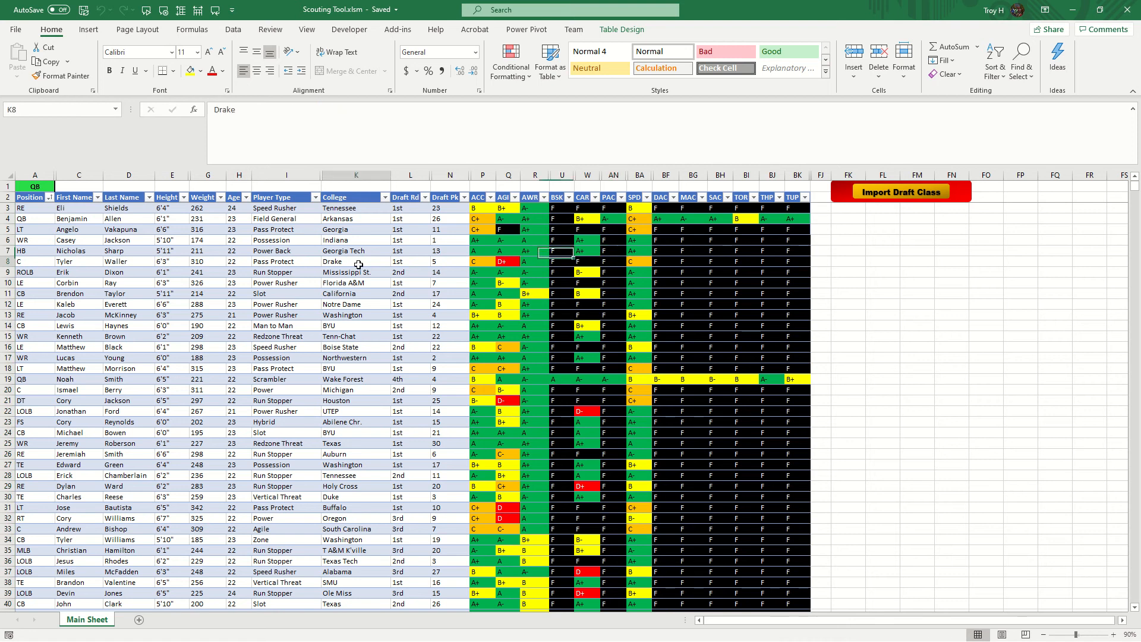
{"action": "left_click", "coordinate": [178, 271]}
{"action": "left_click", "coordinate": [58, 281]}
{"action": "left_click", "coordinate": [560, 295]}
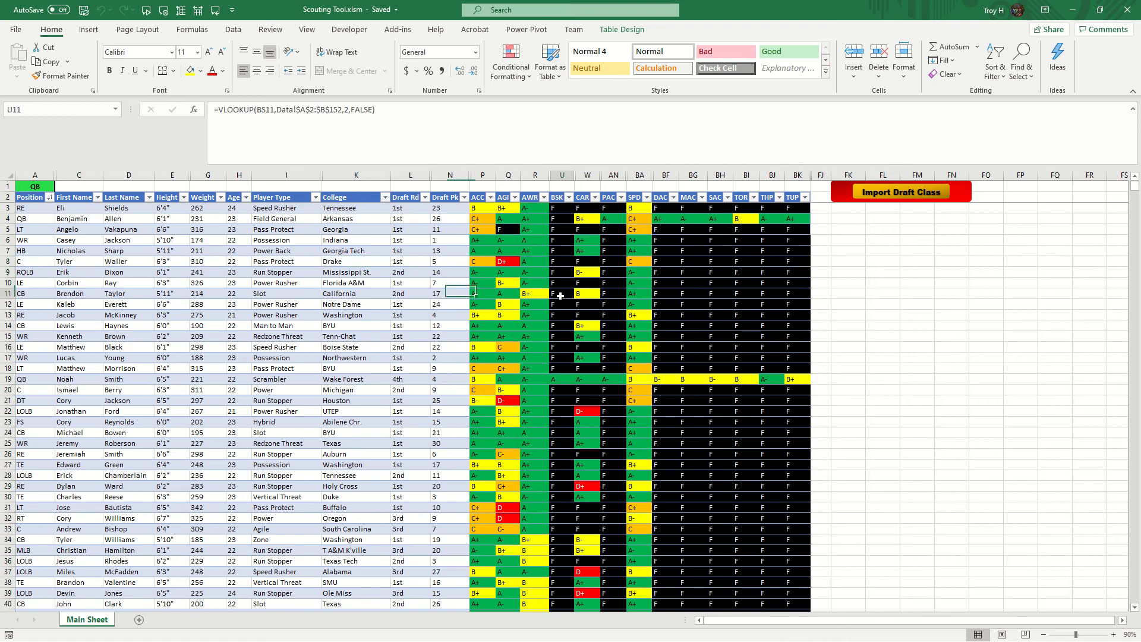
{"action": "left_click", "coordinate": [753, 303]}
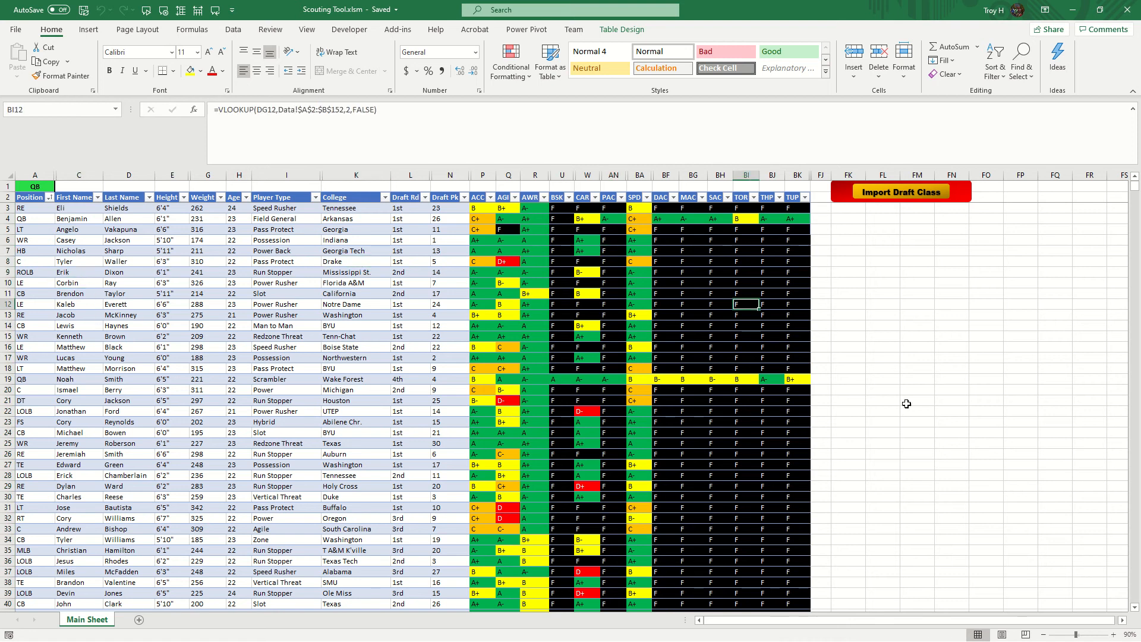
{"action": "left_click", "coordinate": [537, 219]}
{"action": "left_click", "coordinate": [660, 219]}
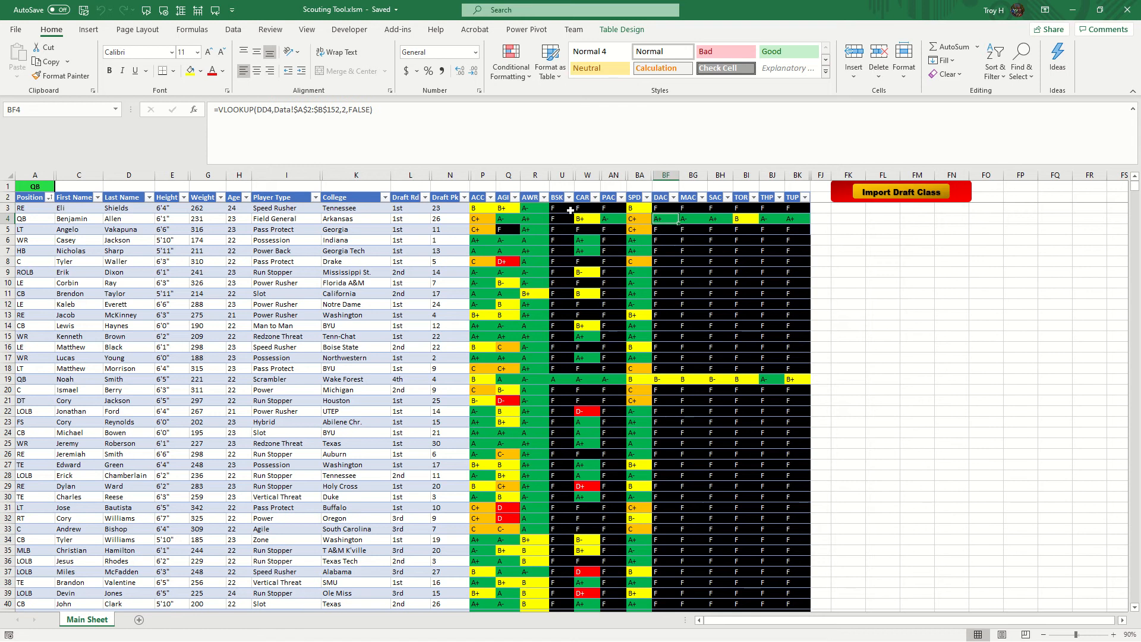
Import the draft class from test.csv in Documents into the Scouting Tool's Main Sheet.
{"action": "left_click", "coordinate": [481, 208]}
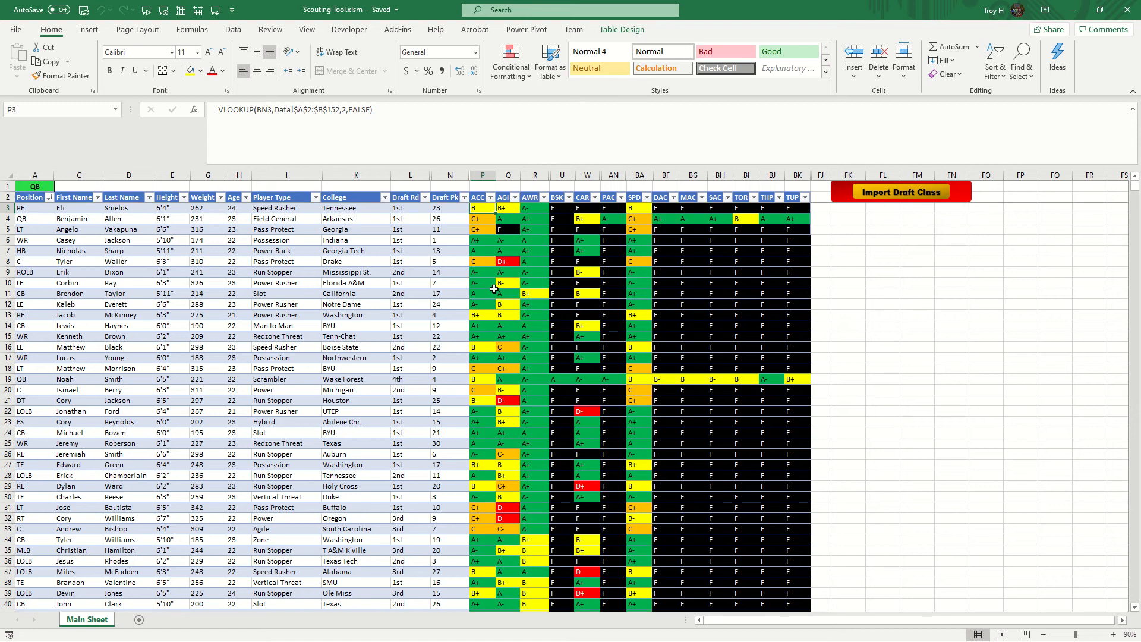
{"action": "left_click", "coordinate": [36, 208]}
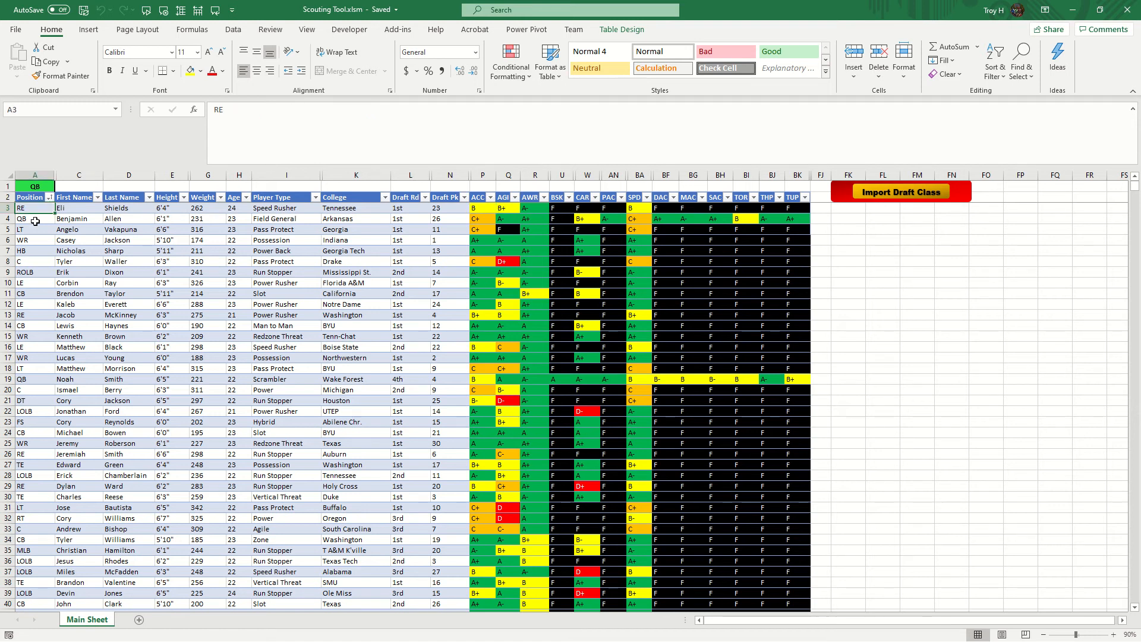
{"action": "left_click", "coordinate": [907, 196]}
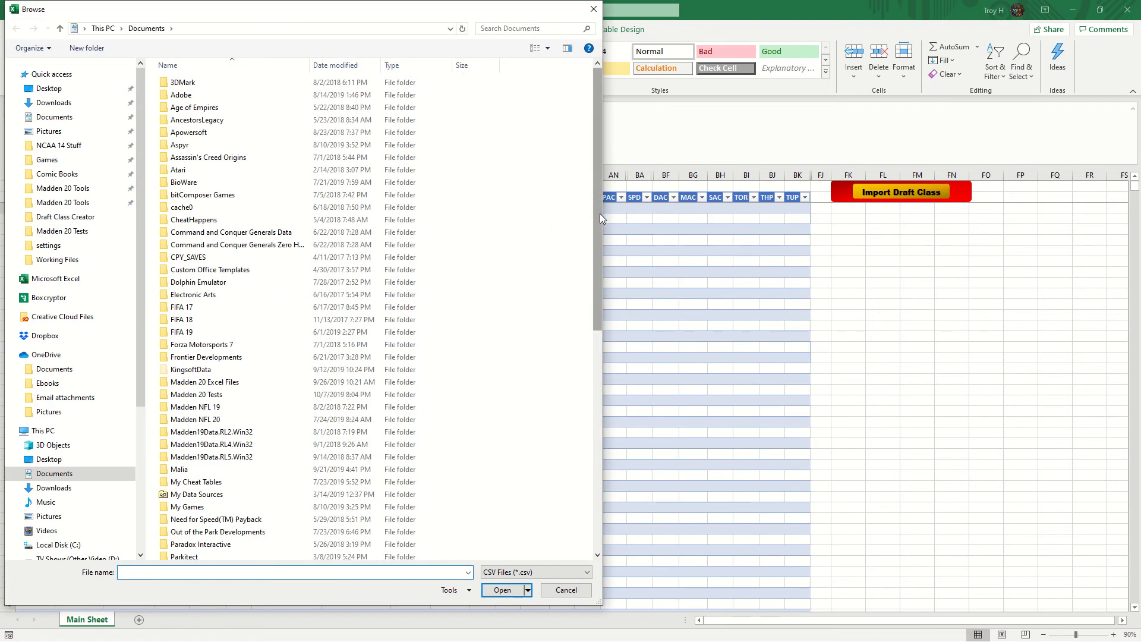
{"action": "left_click_drag", "start_coordinate": [600, 214], "coordinate": [600, 432]}
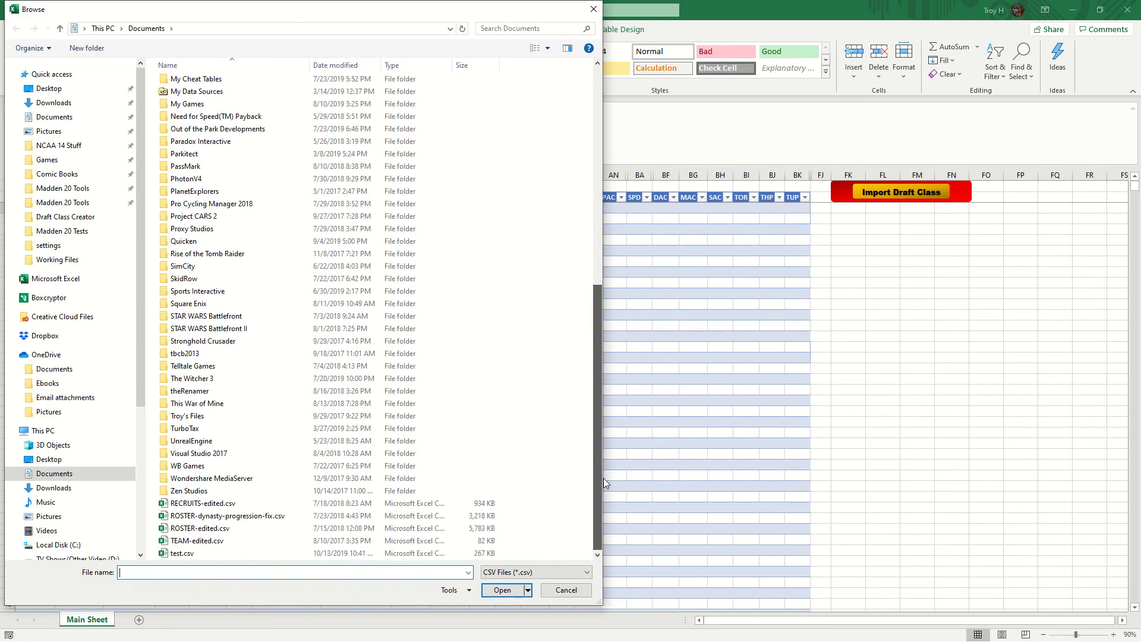
{"action": "double_click", "coordinate": [181, 553]}
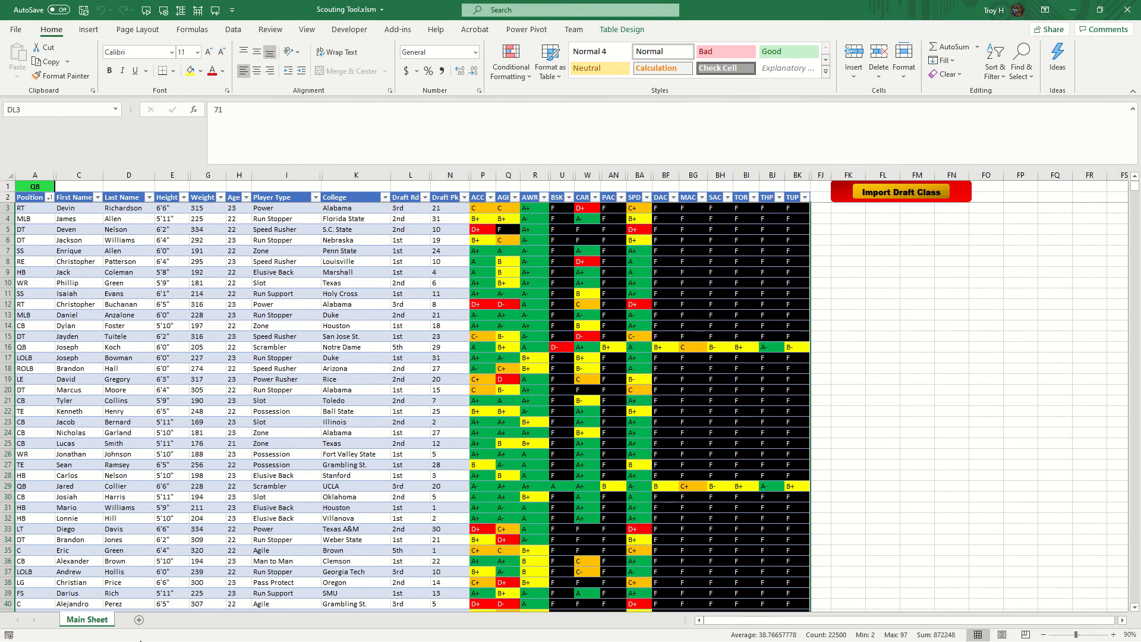
Switch to the open test.csv workbook, check the first prospects' names, and close it.
{"action": "key", "text": "super"}
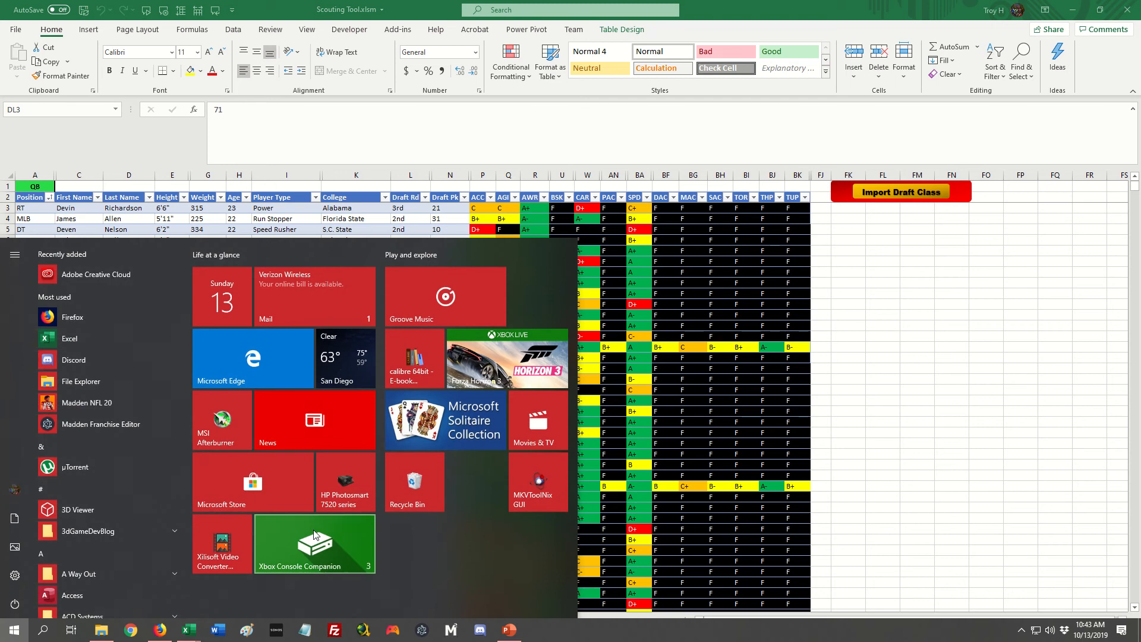
{"action": "mouse_move", "coordinate": [186, 633]}
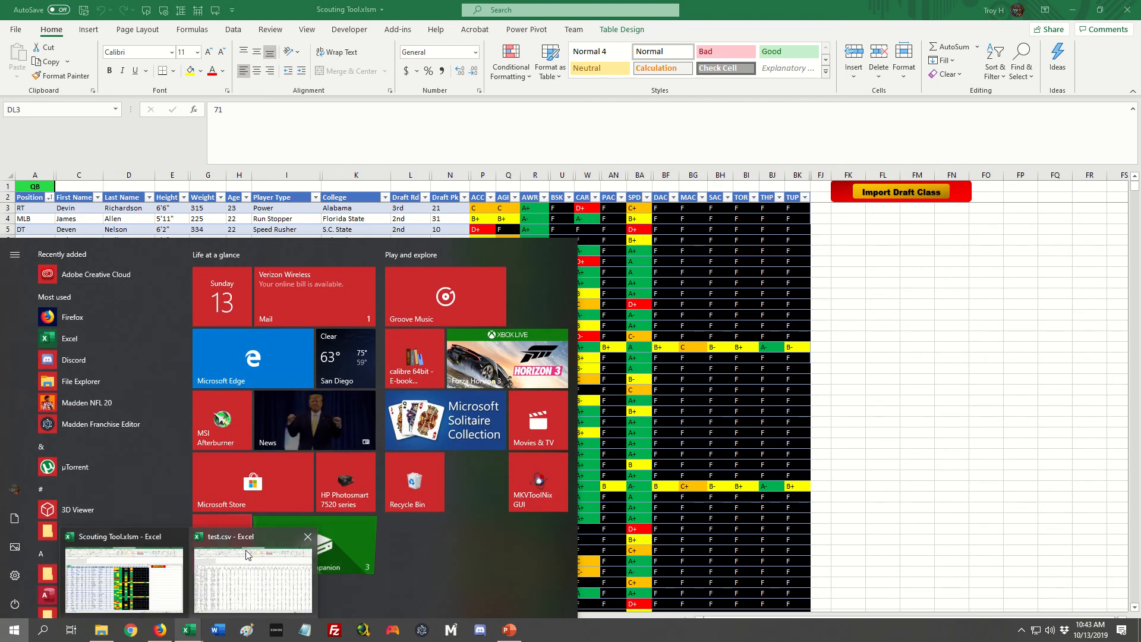
{"action": "mouse_move", "coordinate": [248, 538]}
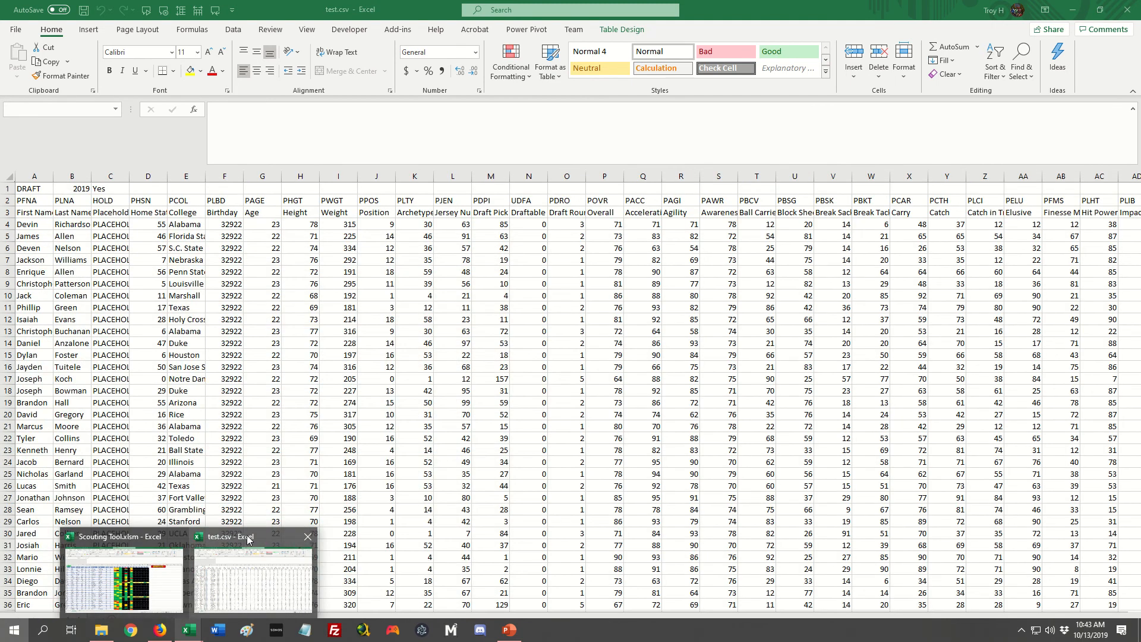
{"action": "left_click", "coordinate": [247, 538]}
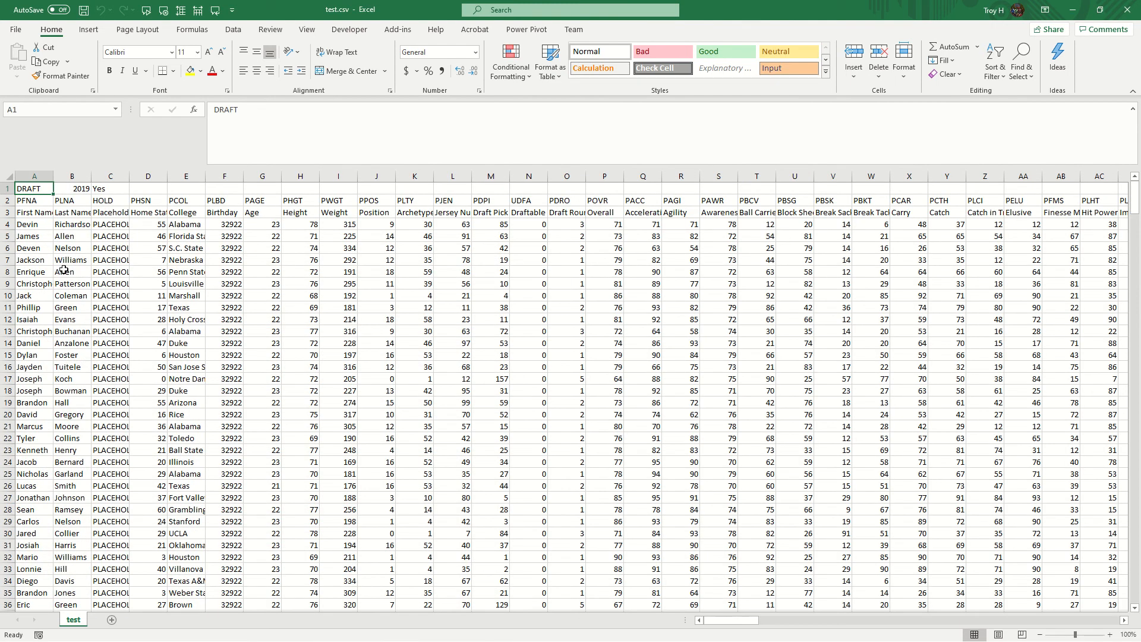
{"action": "left_click", "coordinate": [43, 230]}
{"action": "left_click", "coordinate": [83, 229]}
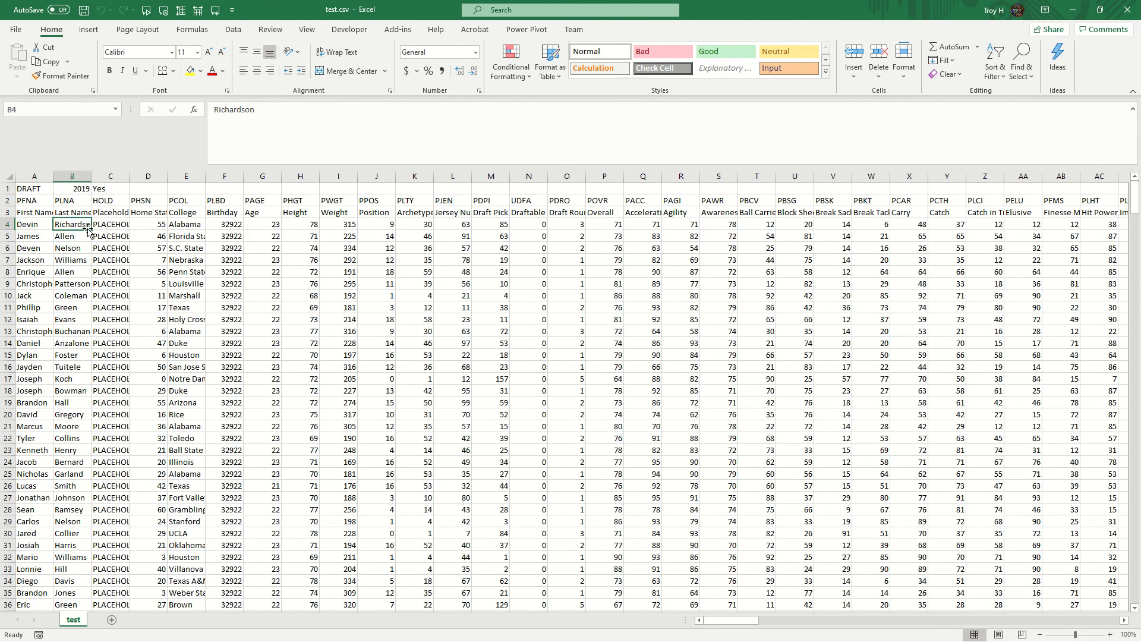
{"action": "left_click", "coordinate": [1128, 10]}
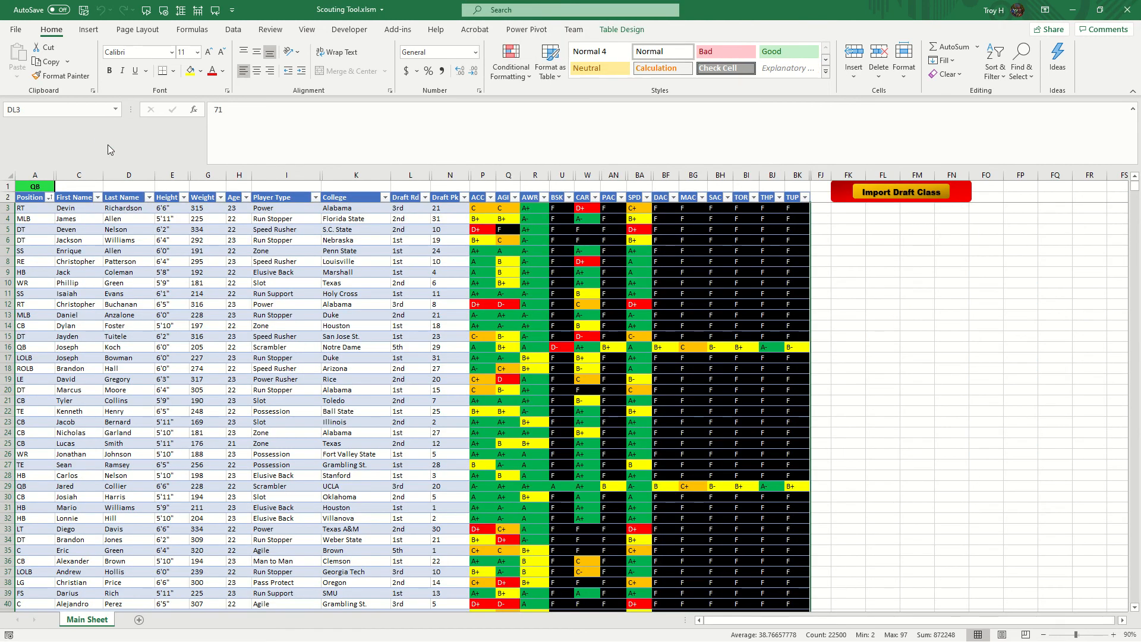
Save Scouting Tool.xlsm and choose QB from the list of position attribute views in cell A1.
{"action": "key", "text": "ctrl+s"}
{"action": "left_click", "coordinate": [32, 189]}
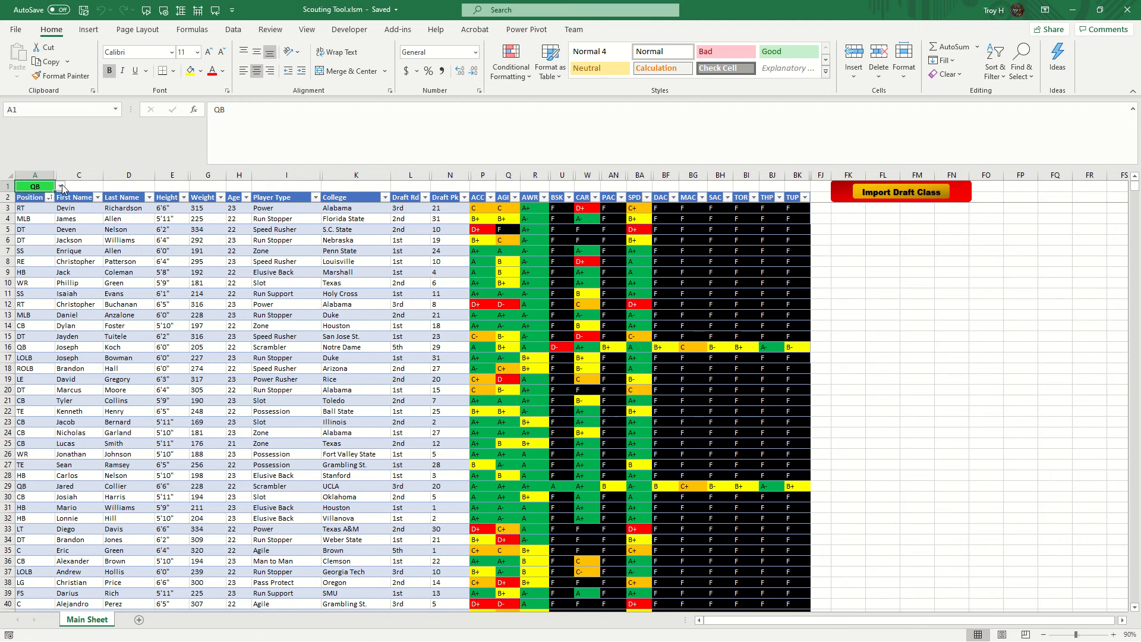
{"action": "left_click", "coordinate": [60, 186]}
{"action": "scroll", "coordinate": [59, 226], "scroll_direction": "down", "scroll_amount": 5}
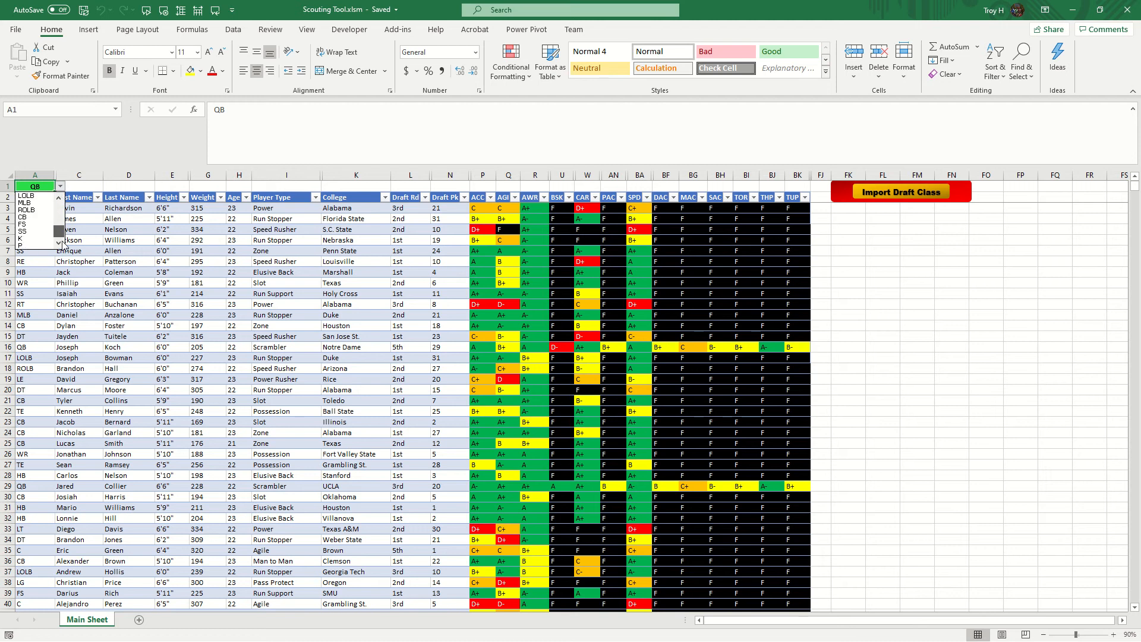
{"action": "scroll", "coordinate": [63, 242], "scroll_direction": "up", "scroll_amount": 5}
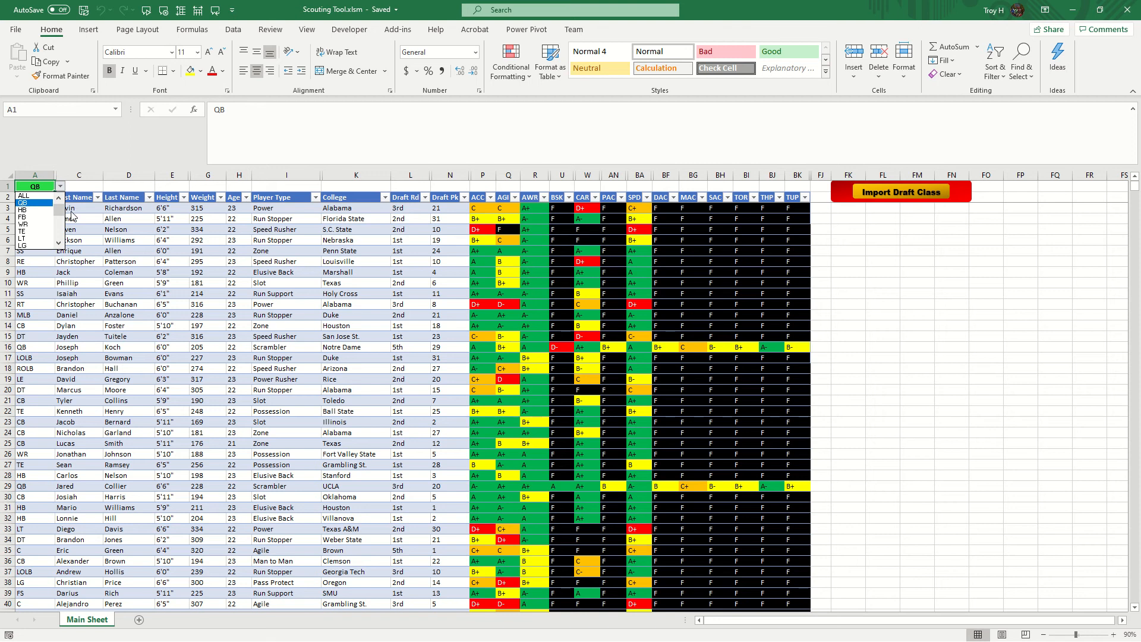
{"action": "left_click", "coordinate": [34, 204]}
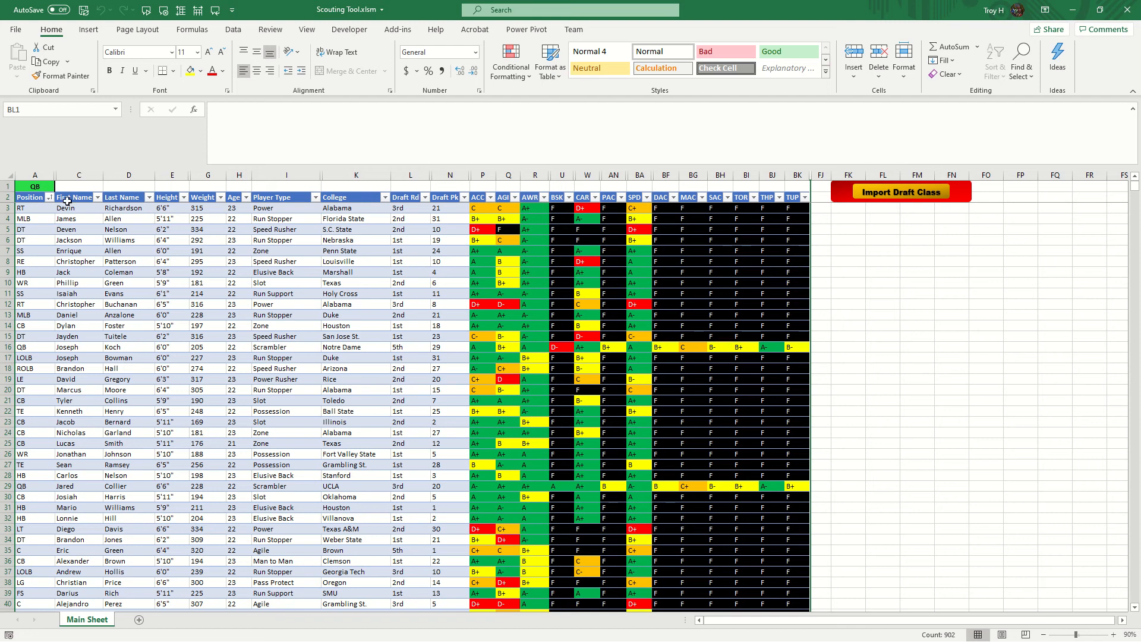
Filter the Position column to show only QB prospects.
{"action": "left_click", "coordinate": [49, 197]}
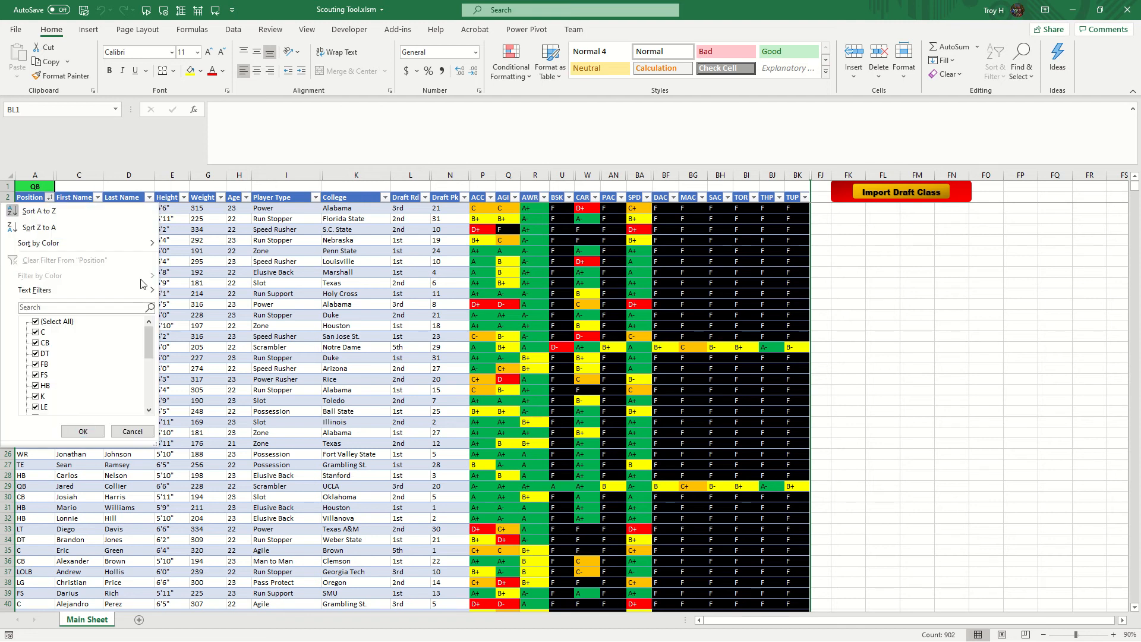
{"action": "left_click", "coordinate": [53, 322]}
{"action": "left_click_drag", "start_coordinate": [148, 348], "coordinate": [148, 392]}
{"action": "left_click", "coordinate": [35, 332]}
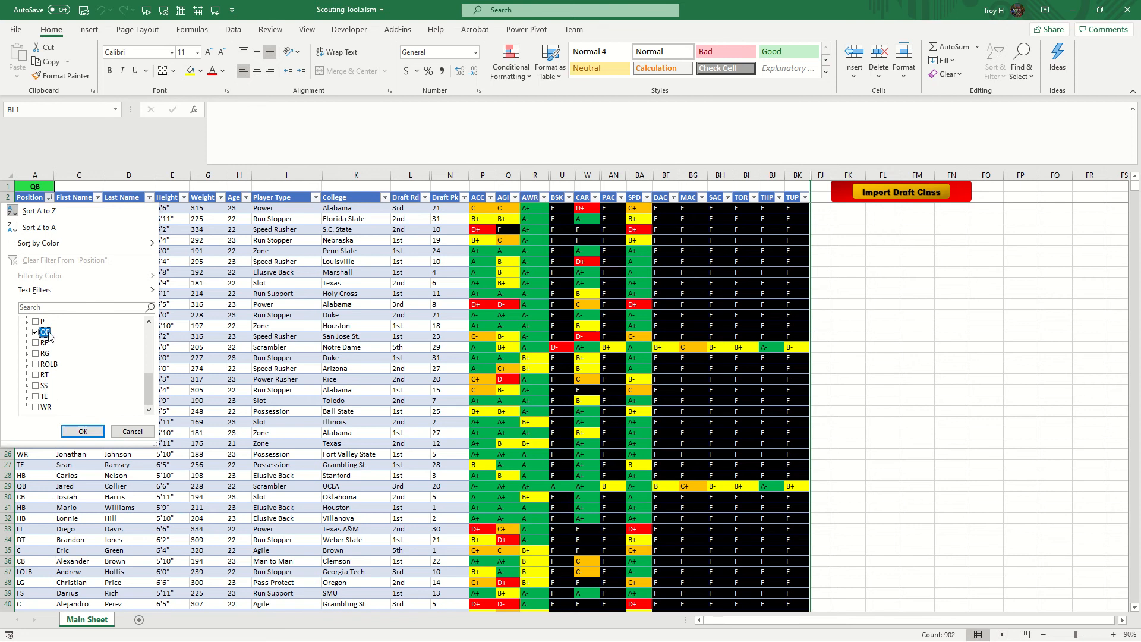
{"action": "left_click", "coordinate": [84, 431]}
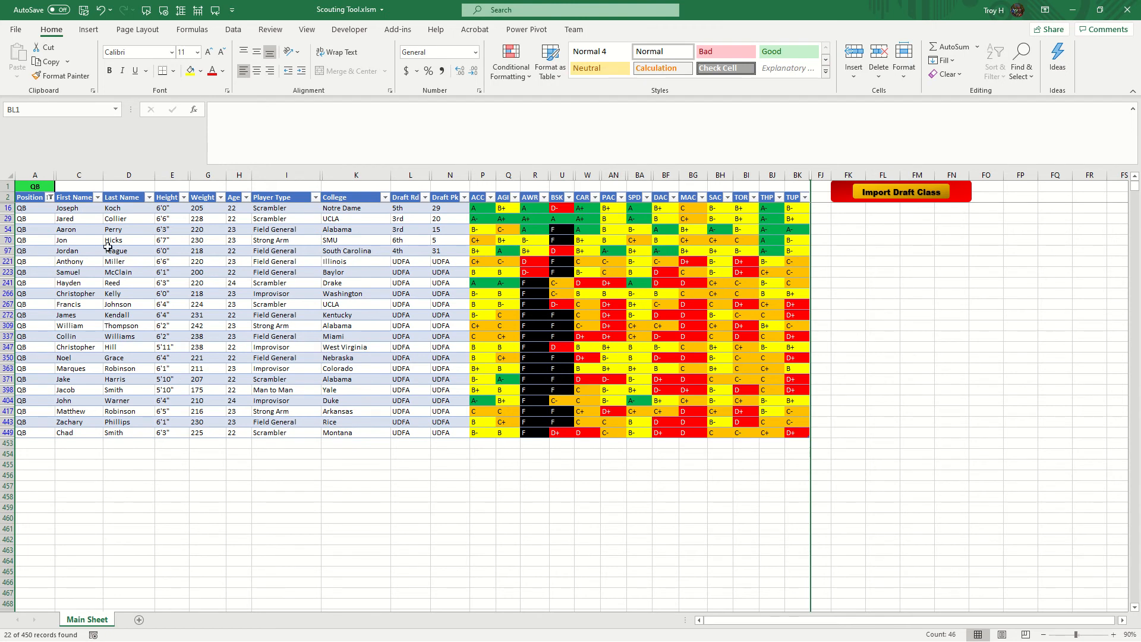
Change the Position filter from QB to WR and look through the whole list of receivers.
{"action": "left_click", "coordinate": [50, 197]}
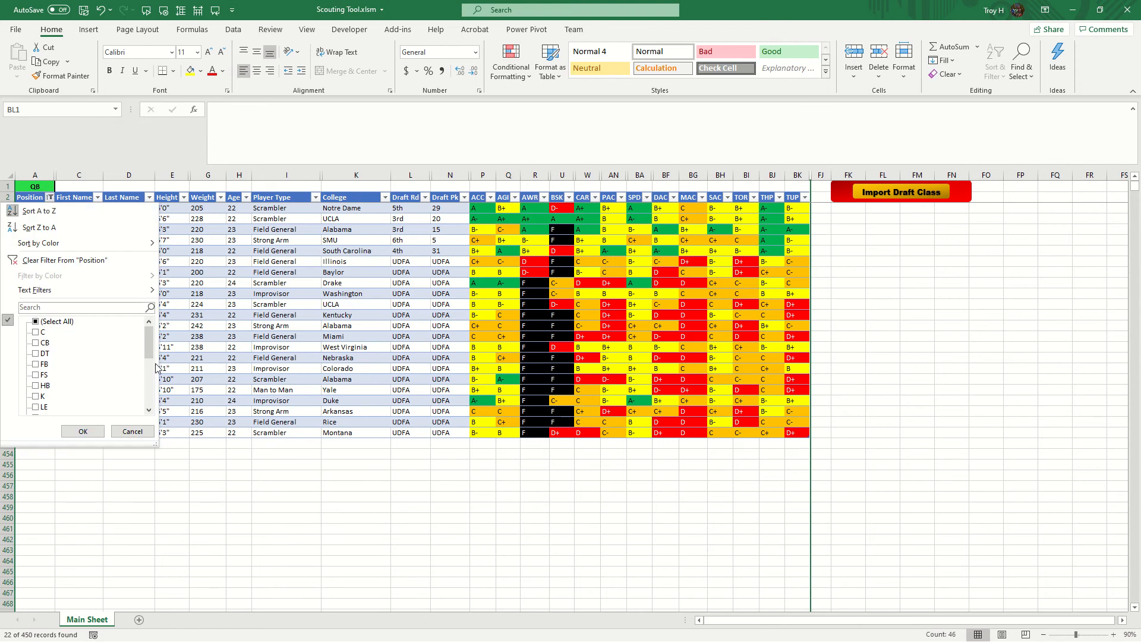
{"action": "left_click_drag", "start_coordinate": [148, 341], "coordinate": [150, 389]}
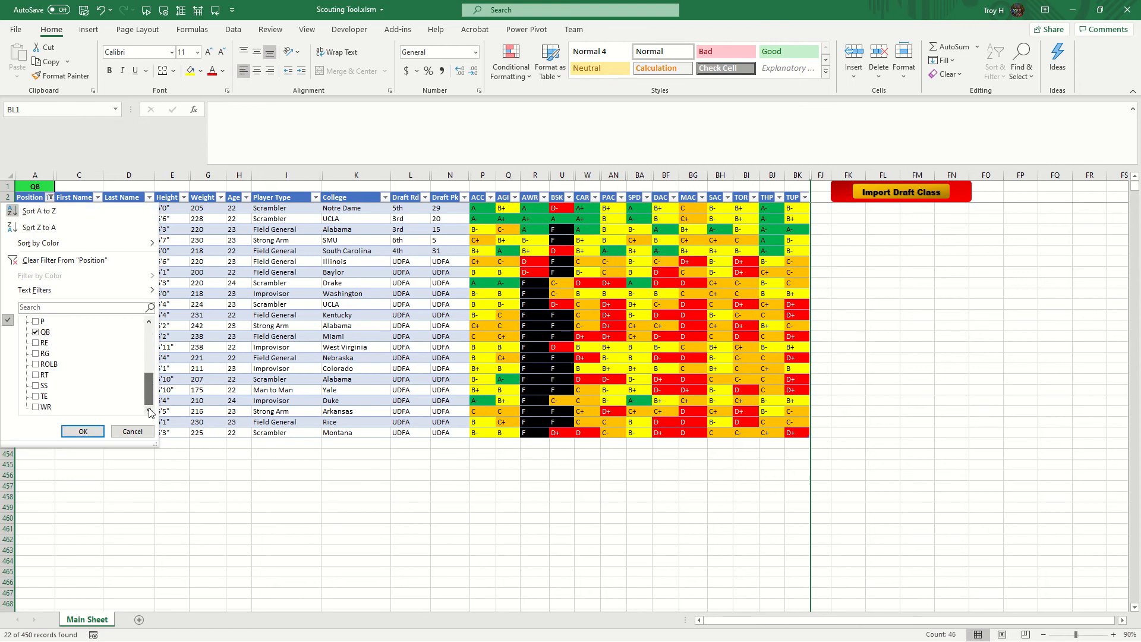
{"action": "left_click", "coordinate": [40, 339]}
{"action": "left_click", "coordinate": [37, 407]}
{"action": "left_click", "coordinate": [91, 432]}
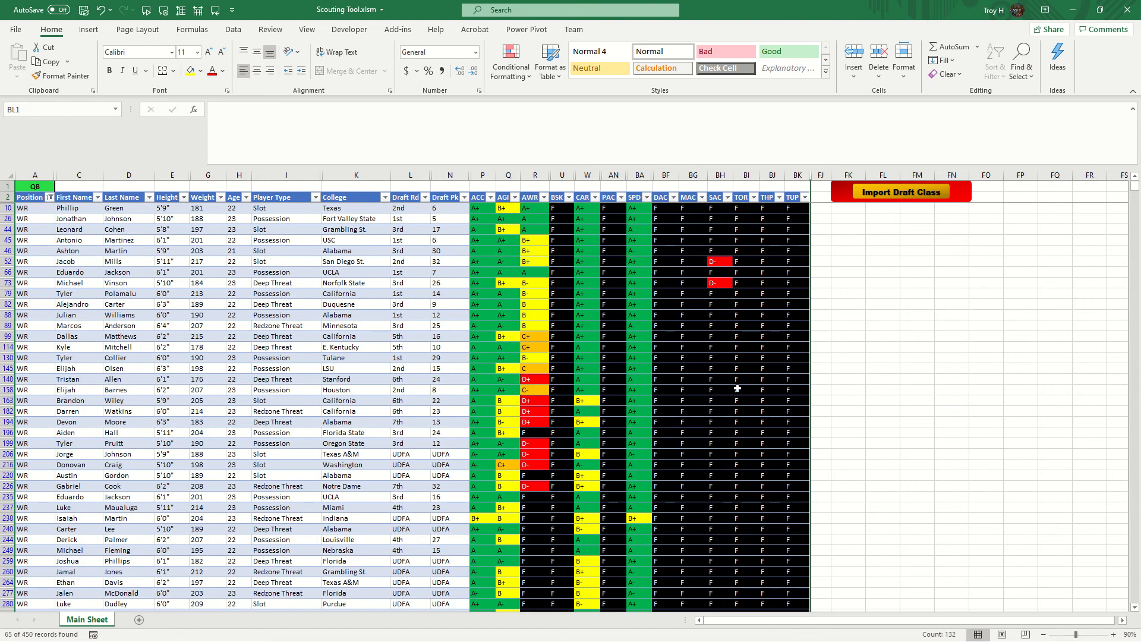
{"action": "scroll", "coordinate": [737, 388], "scroll_direction": "down", "scroll_amount": 11}
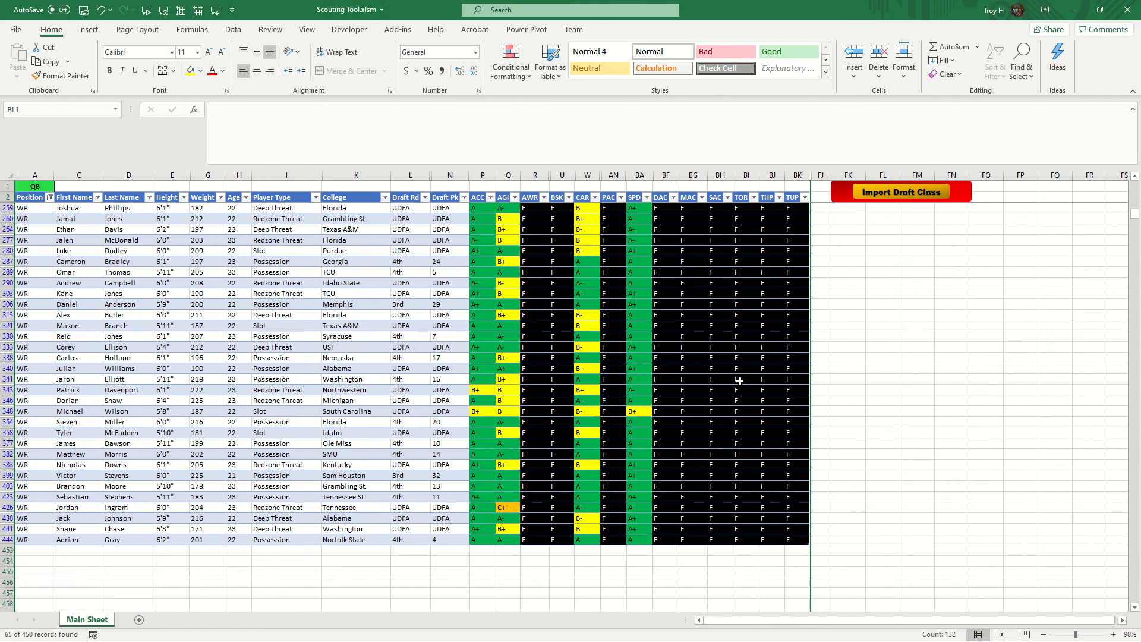
{"action": "scroll", "coordinate": [739, 380], "scroll_direction": "up", "scroll_amount": 11}
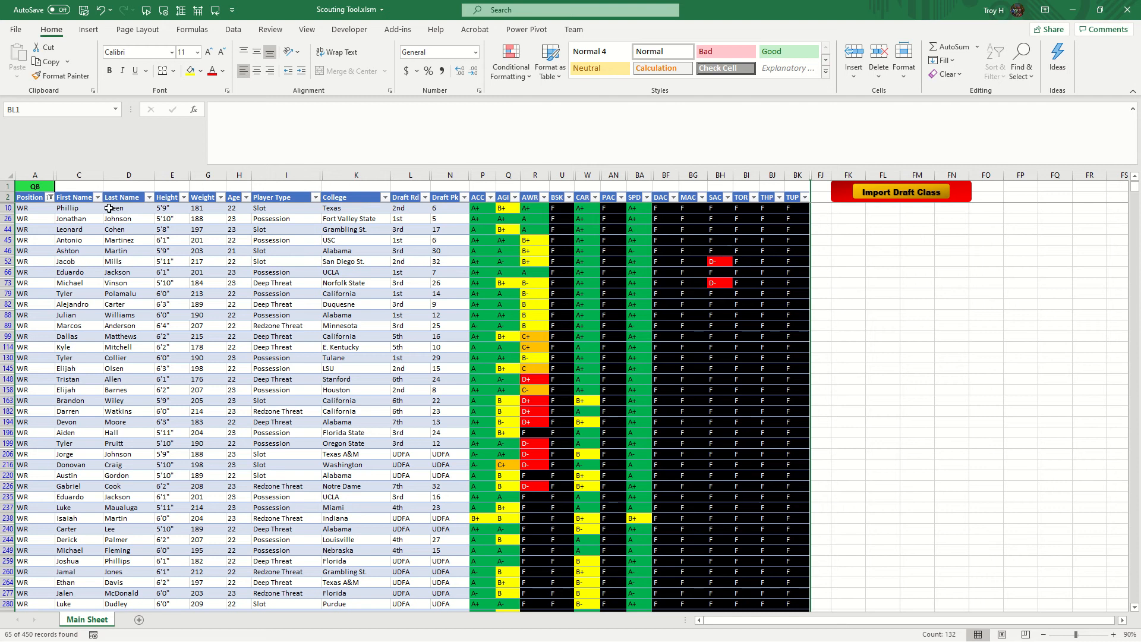
Change the Position filter from WR to FB.
{"action": "left_click", "coordinate": [50, 198]}
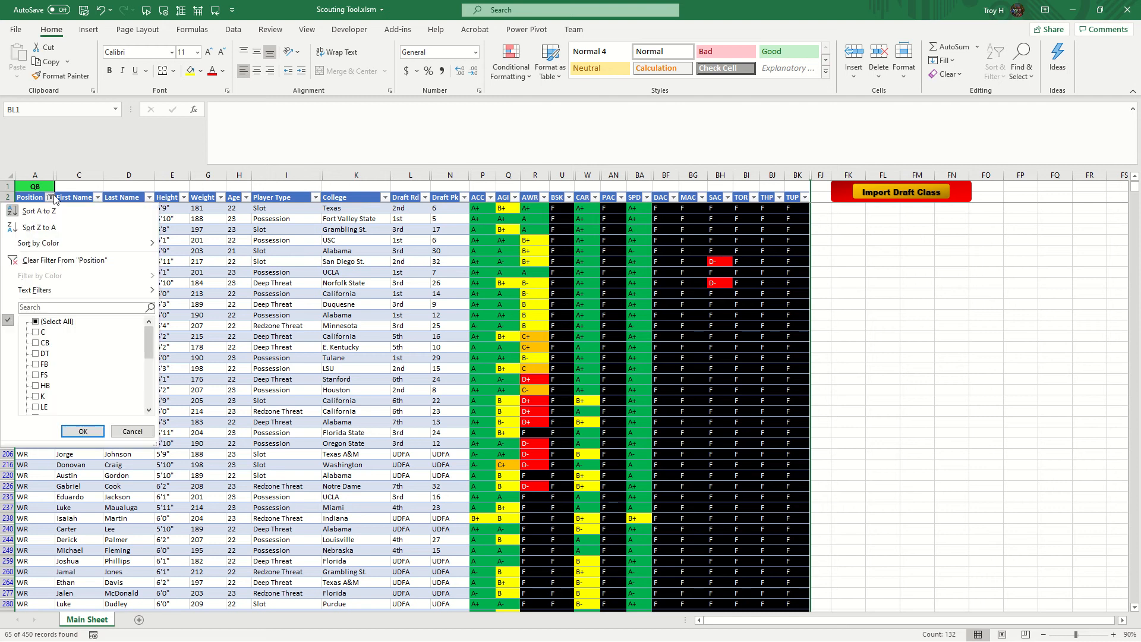
{"action": "mouse_move", "coordinate": [150, 344]}
{"action": "left_mouse_down"}
{"action": "mouse_move", "coordinate": [147, 395]}
{"action": "mouse_move", "coordinate": [148, 336]}
{"action": "mouse_move", "coordinate": [148, 360]}
{"action": "left_mouse_up"}
{"action": "left_click", "coordinate": [36, 408]}
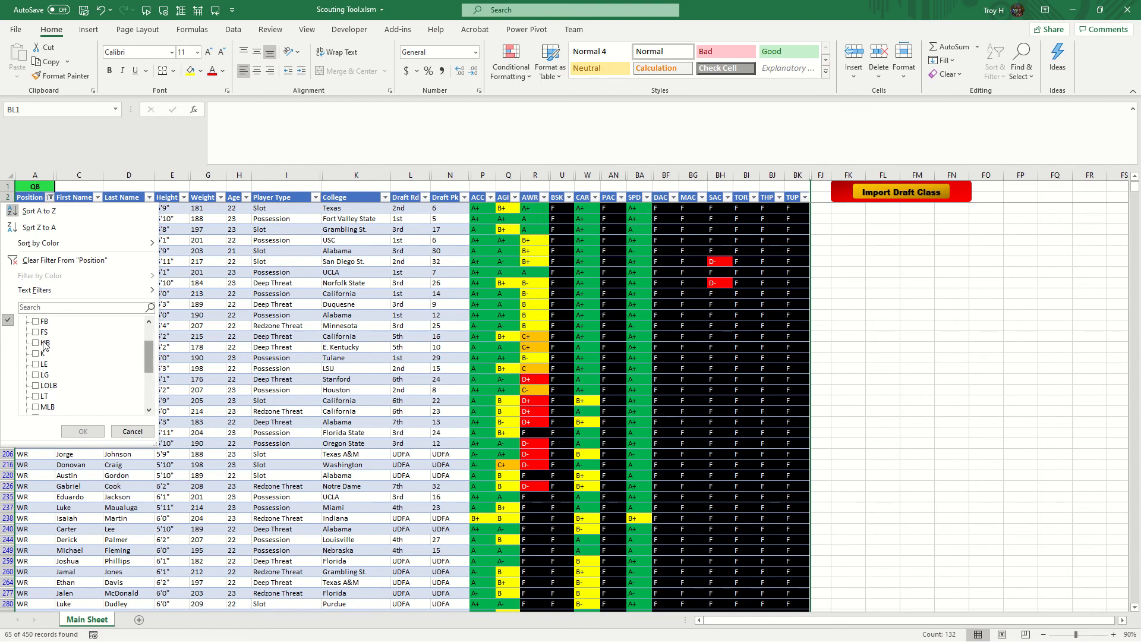
{"action": "left_click", "coordinate": [43, 321]}
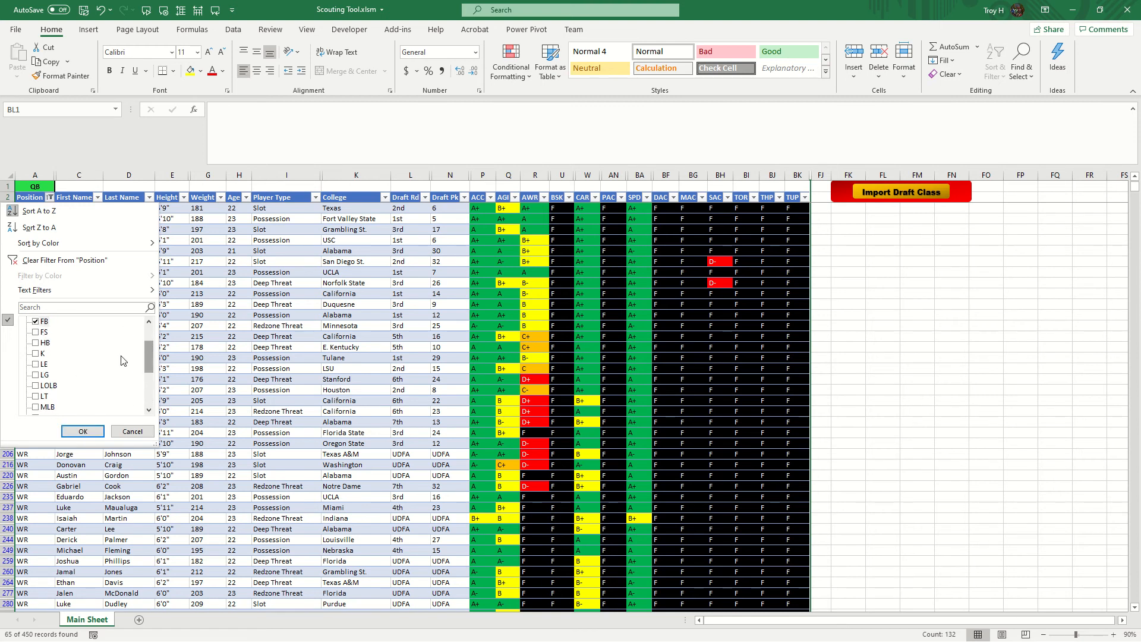
{"action": "left_click", "coordinate": [83, 430]}
Set the attribute view in cell A1 to HB and change the Position filter from FB to HB.
{"action": "left_click", "coordinate": [45, 184]}
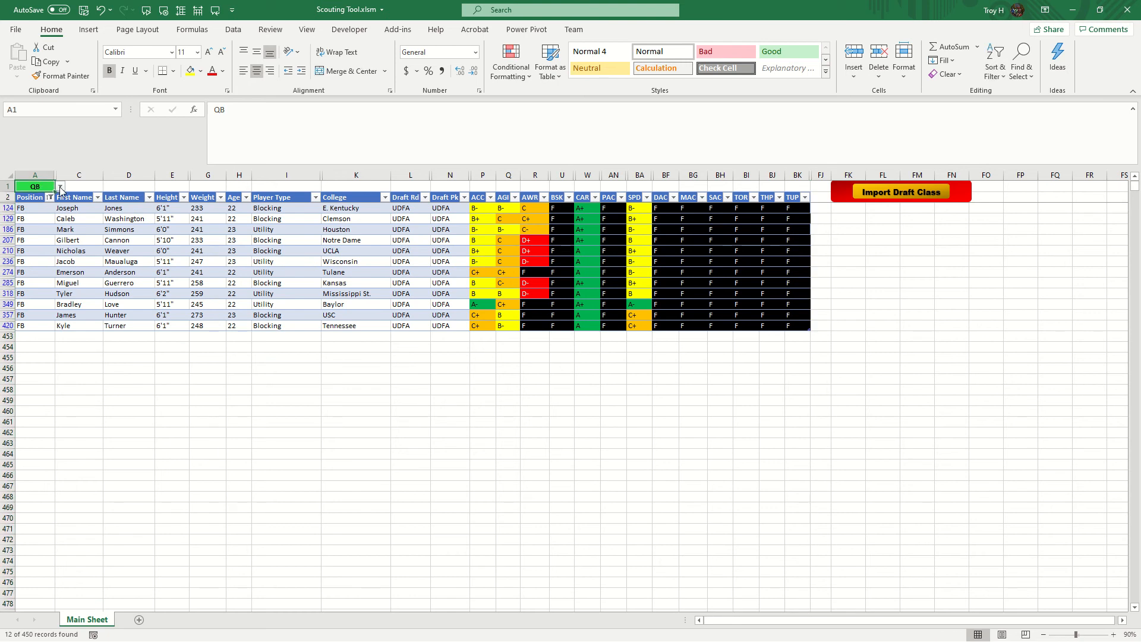
{"action": "left_click", "coordinate": [60, 185]}
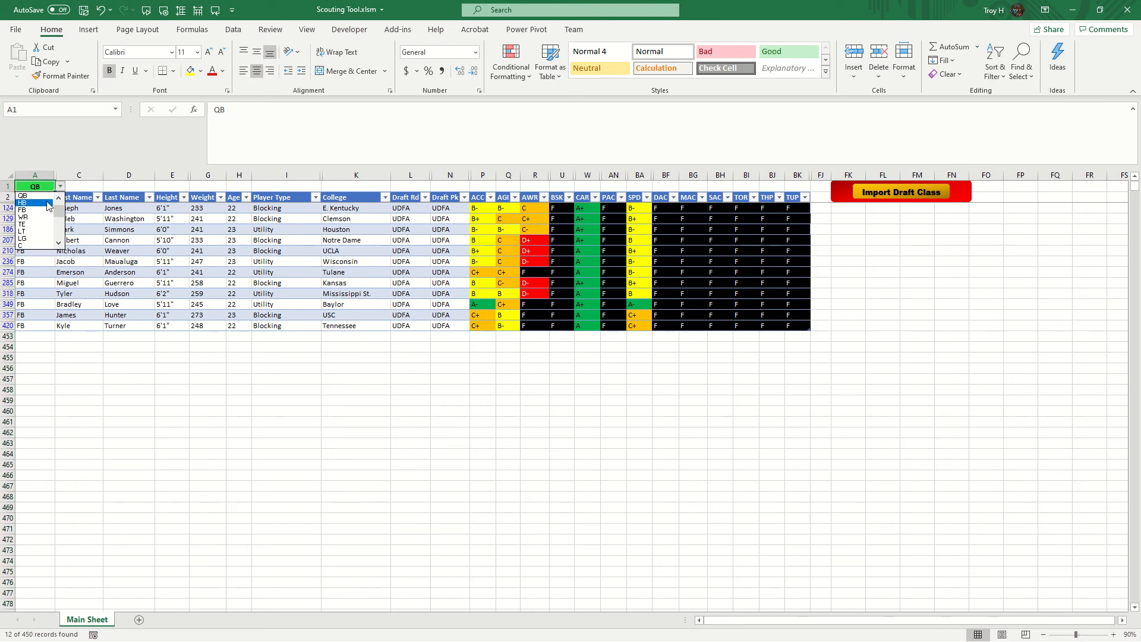
{"action": "left_click", "coordinate": [48, 204]}
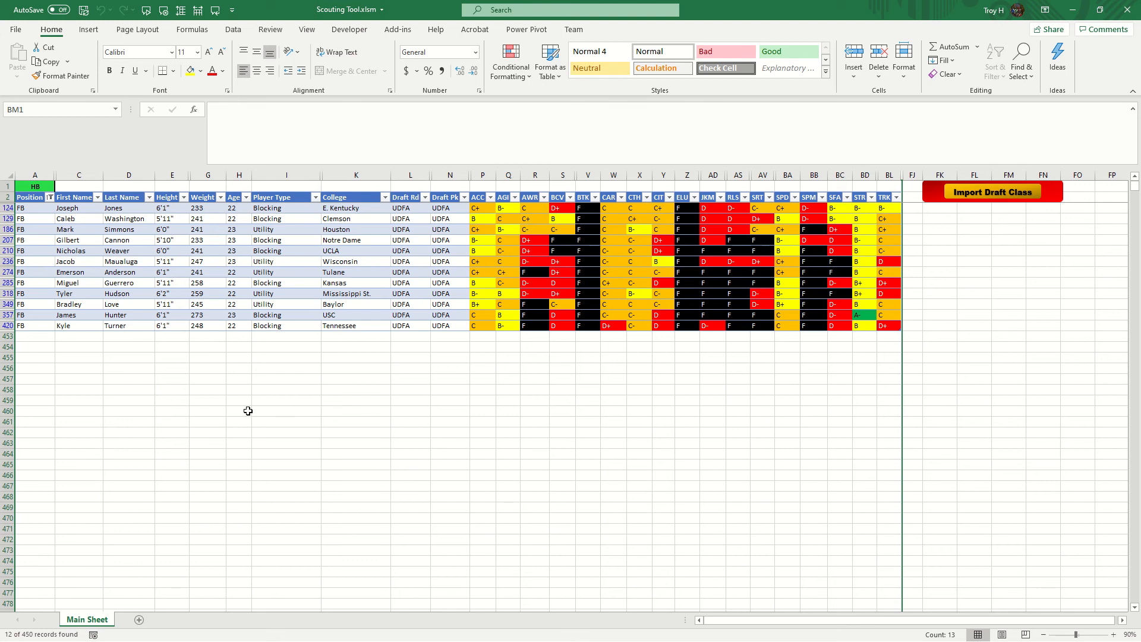
{"action": "left_click", "coordinate": [50, 197]}
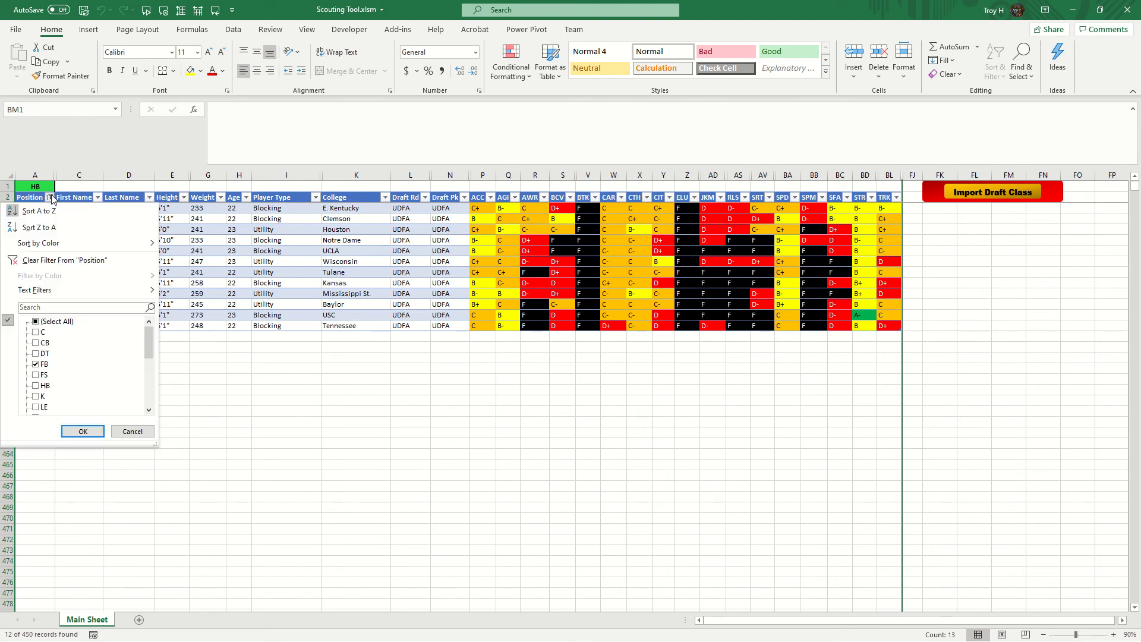
{"action": "left_click", "coordinate": [35, 364]}
{"action": "left_click", "coordinate": [36, 385]}
{"action": "left_click", "coordinate": [83, 431]}
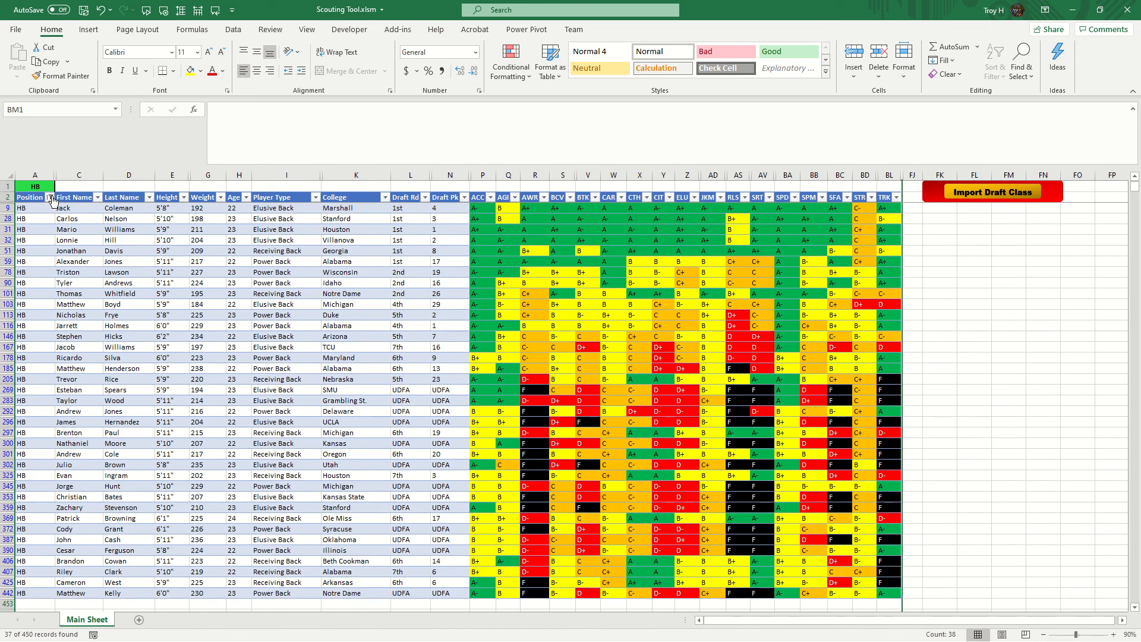
Set the attribute view in cell A1 to WR, keeping the Position filter on HB.
{"action": "left_click", "coordinate": [50, 198]}
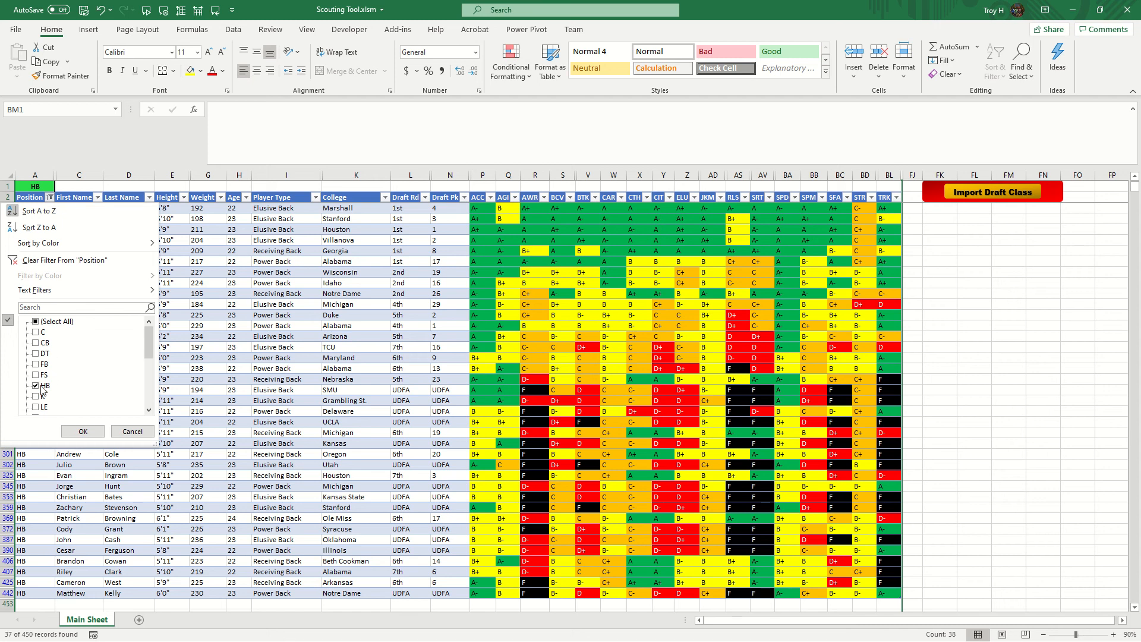
{"action": "left_click", "coordinate": [38, 186]}
{"action": "left_click", "coordinate": [38, 186]}
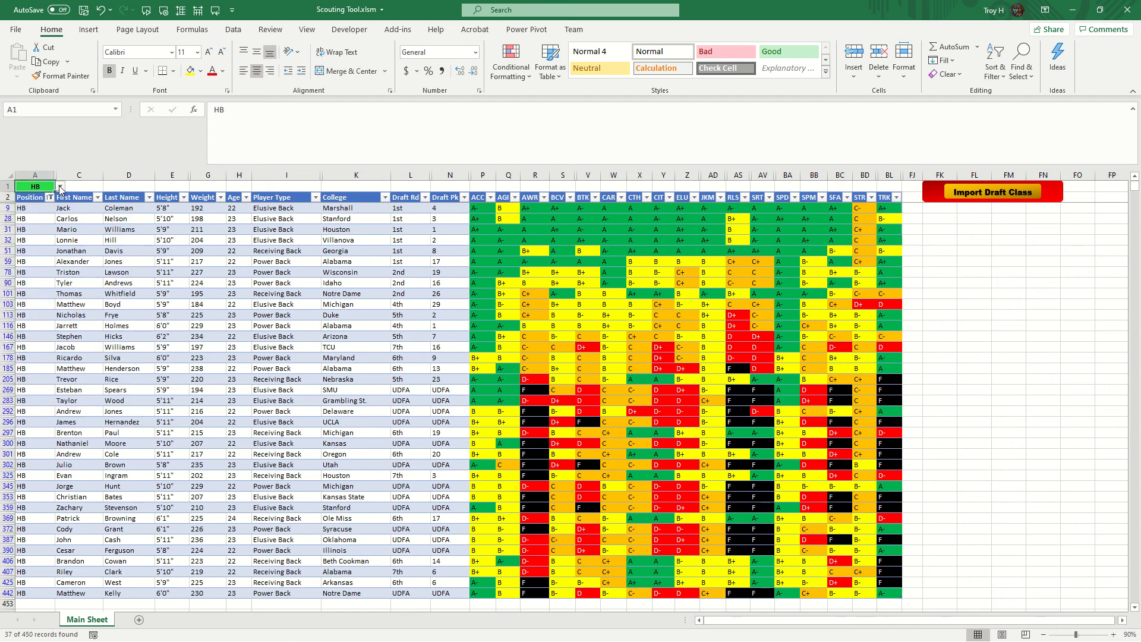
{"action": "left_click", "coordinate": [60, 187]}
{"action": "left_click", "coordinate": [34, 210]}
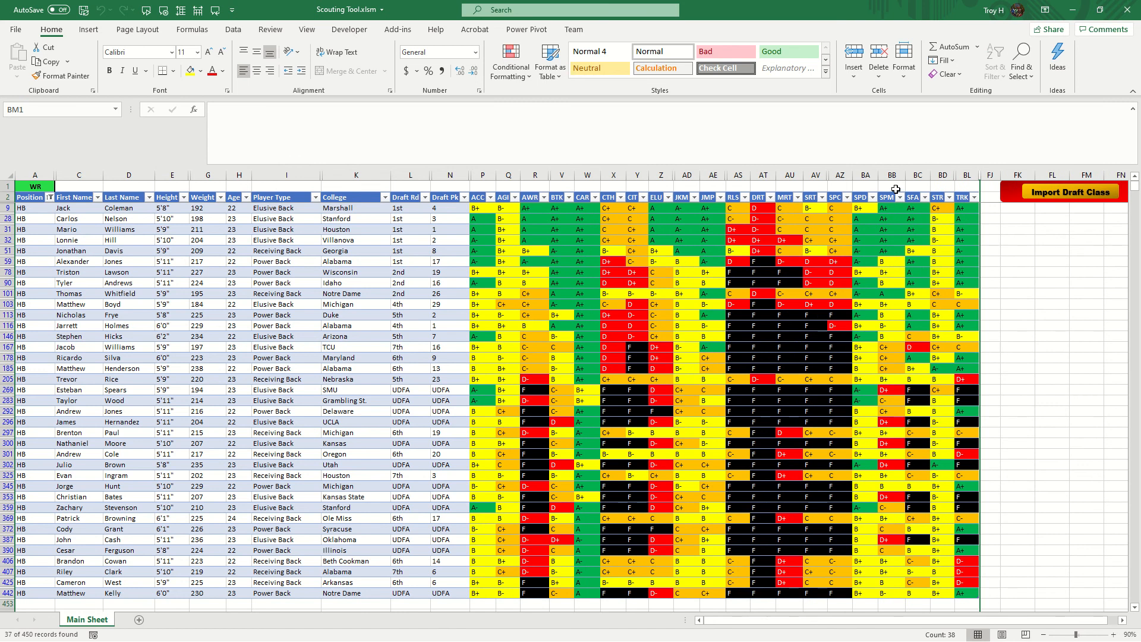
{"action": "left_click", "coordinate": [1018, 241]}
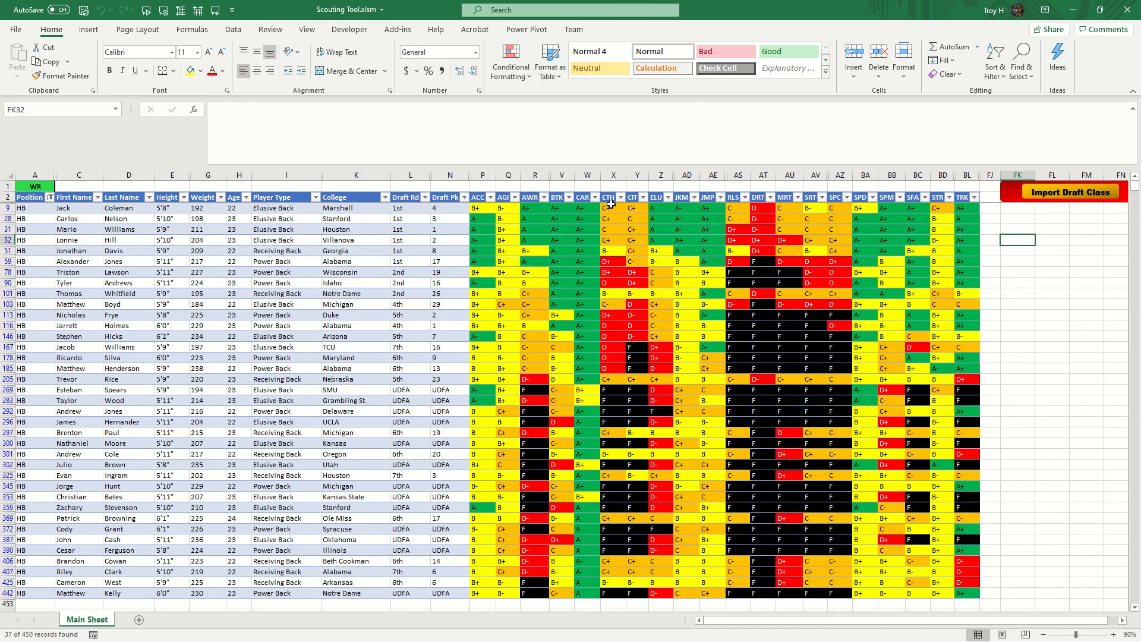
Look through the whole HB list for the halfbacks' catching and route-running grades.
{"action": "scroll", "coordinate": [625, 360], "scroll_direction": "down", "scroll_amount": 2}
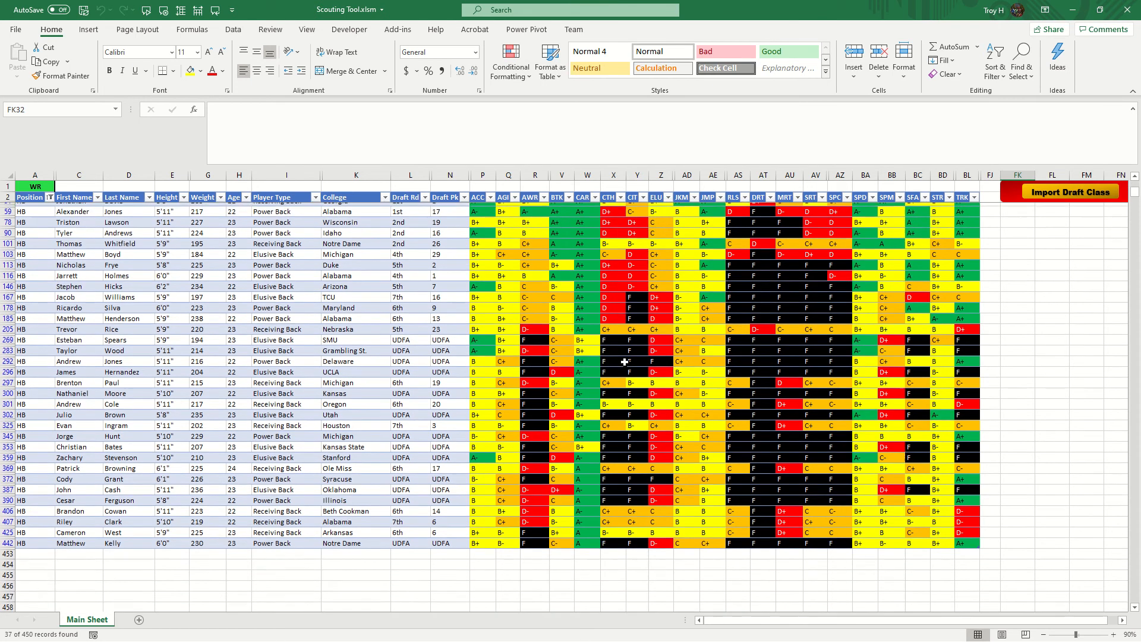
{"action": "scroll", "coordinate": [621, 353], "scroll_direction": "up", "scroll_amount": 2}
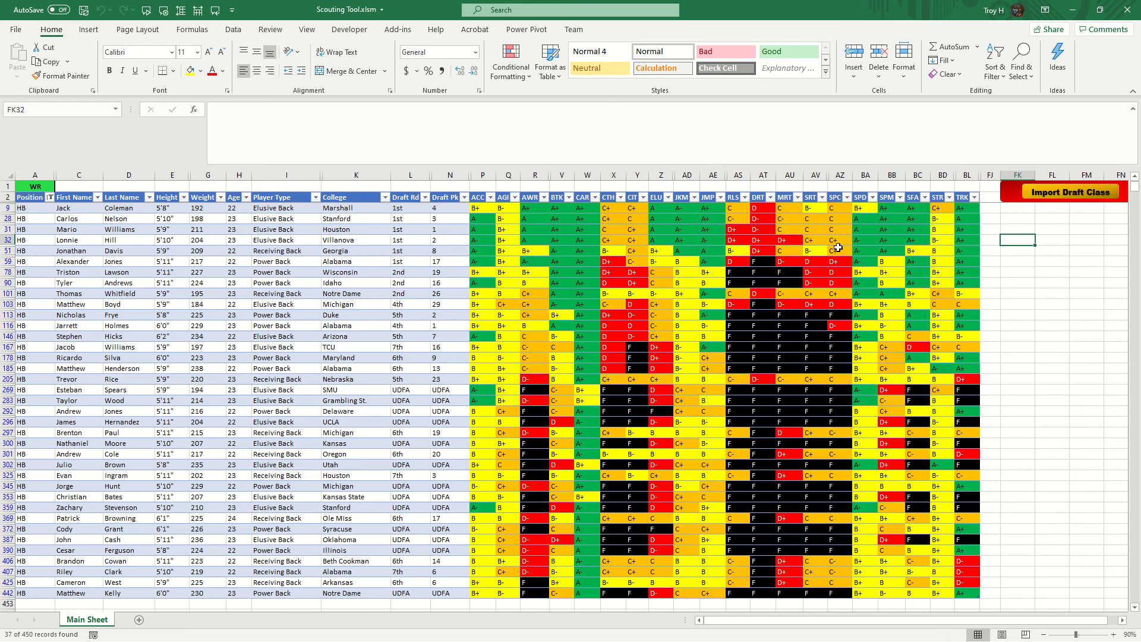
{"action": "scroll", "coordinate": [844, 337], "scroll_direction": "down", "scroll_amount": 2}
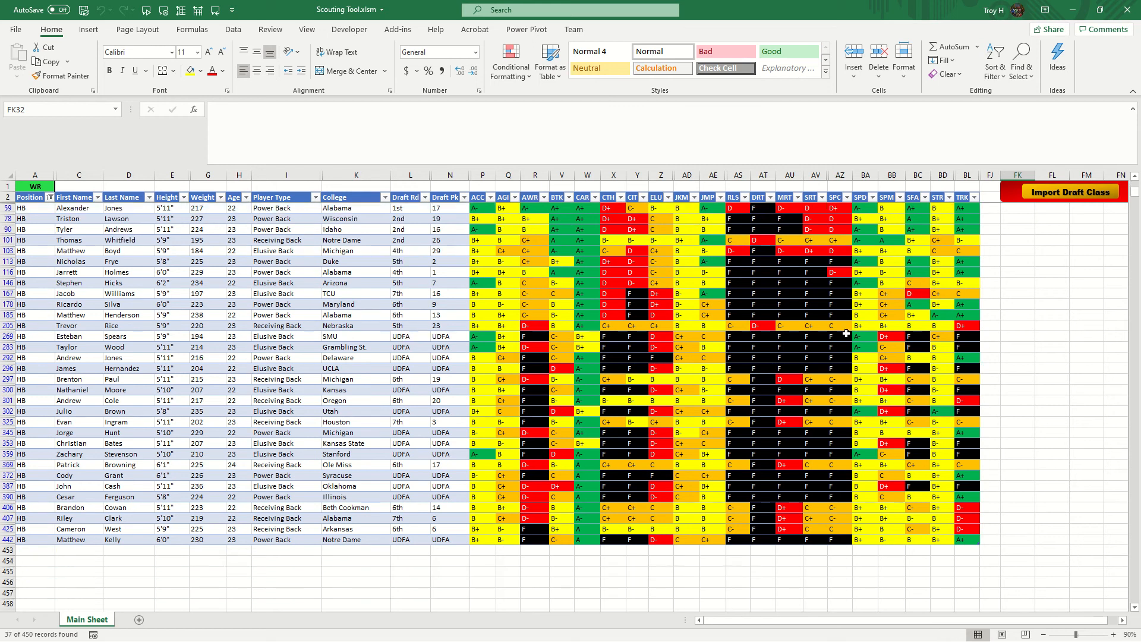
{"action": "scroll", "coordinate": [837, 330], "scroll_direction": "up", "scroll_amount": 2}
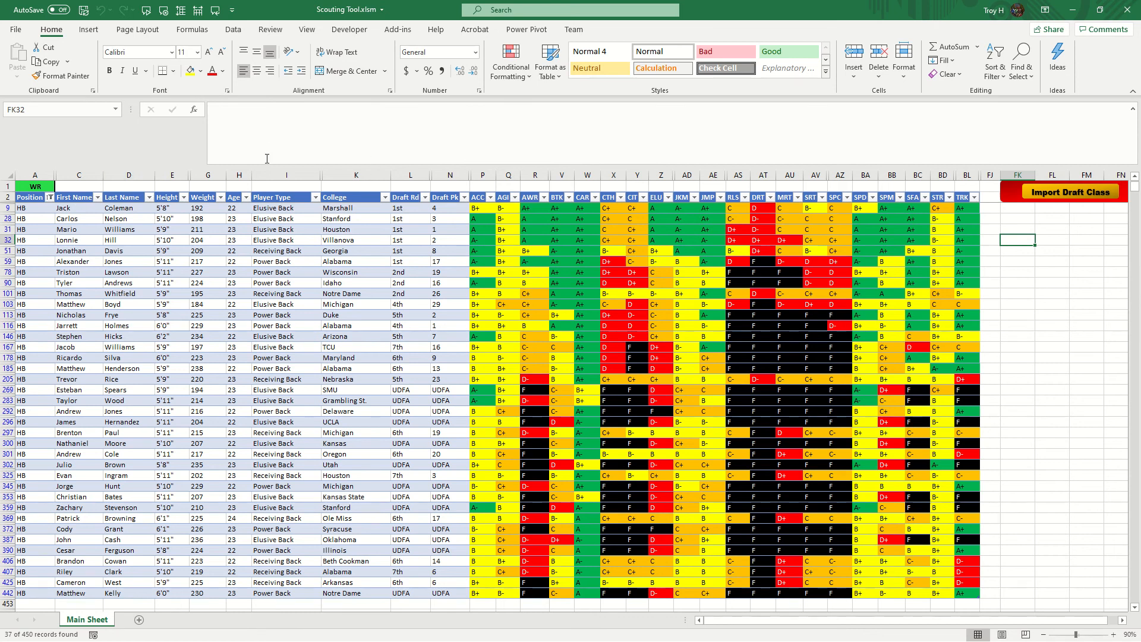
{"action": "left_click", "coordinate": [1040, 280]}
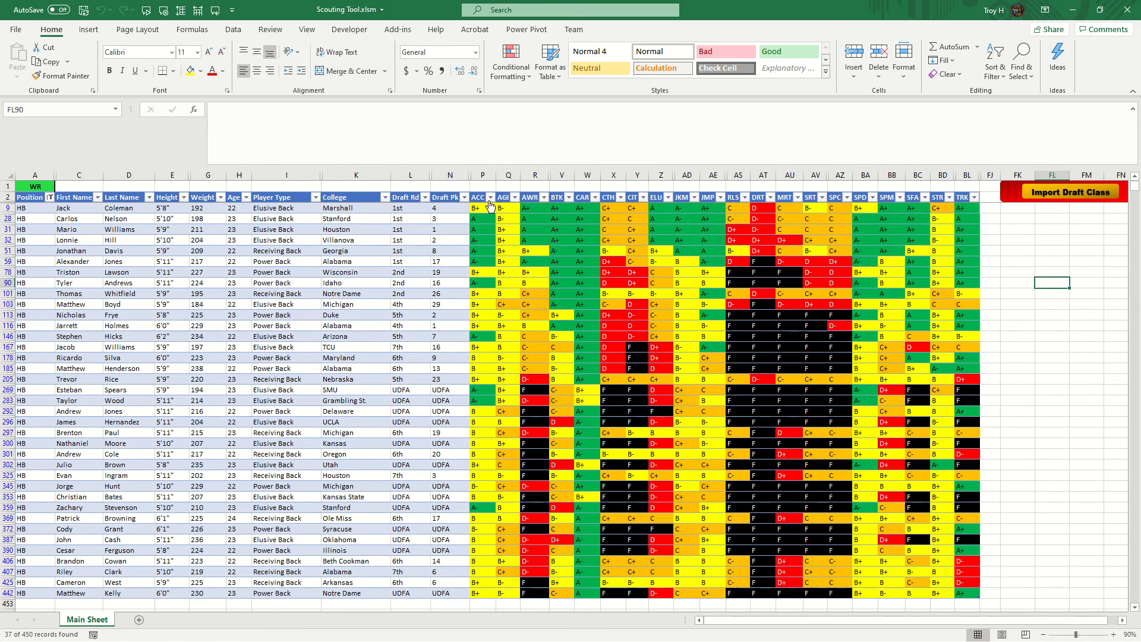
Change the Position filter from HB to MLB.
{"action": "left_click", "coordinate": [37, 189]}
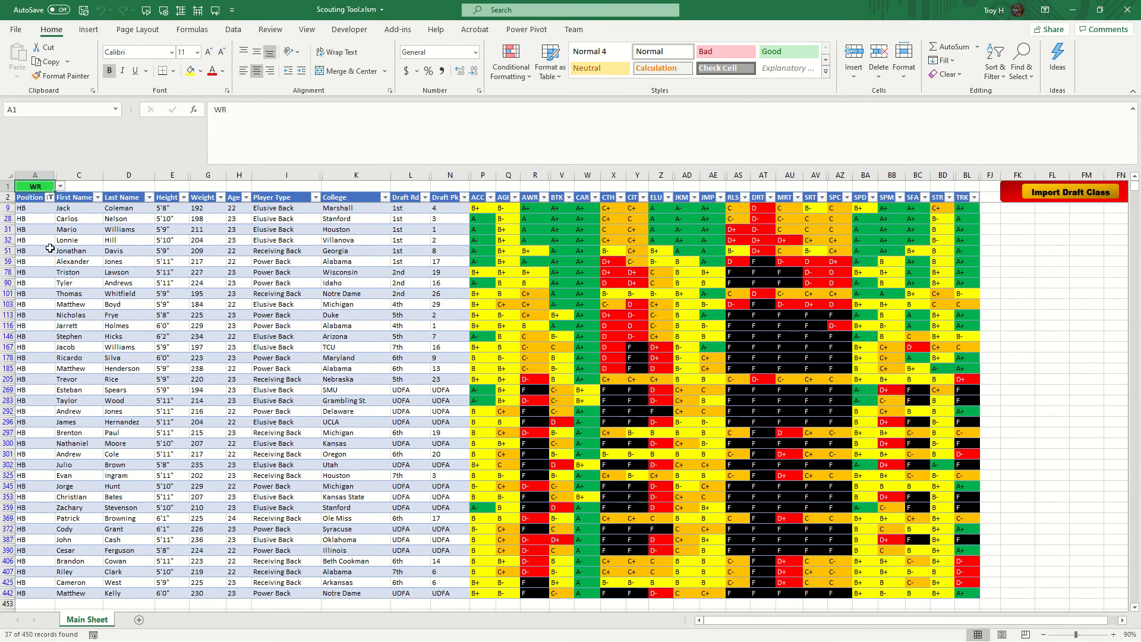
{"action": "left_click", "coordinate": [49, 197]}
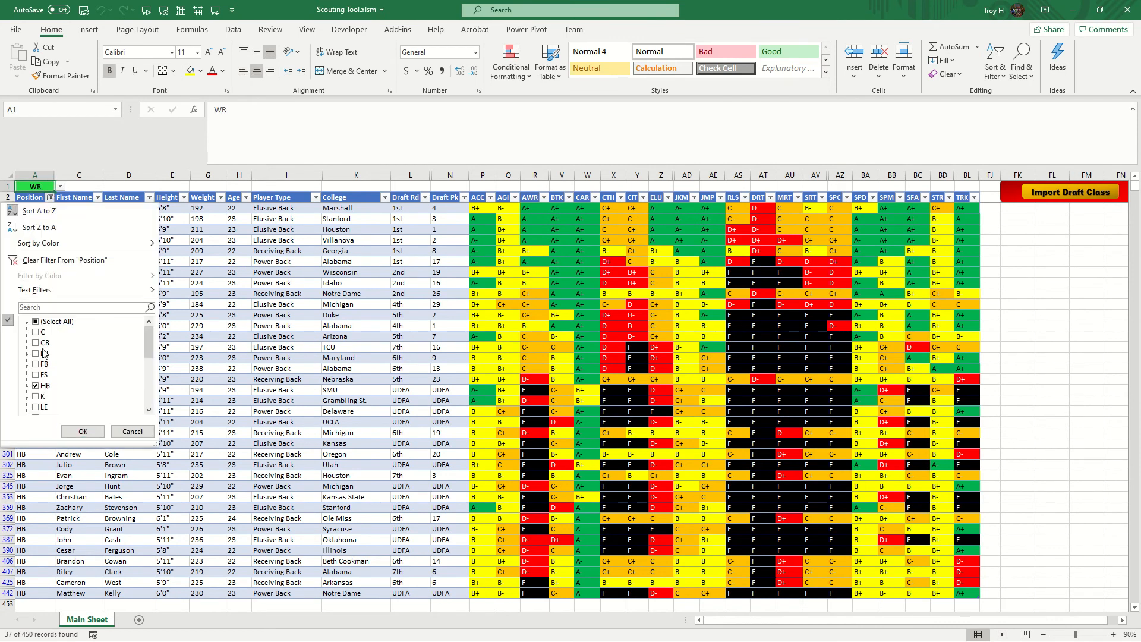
{"action": "left_click", "coordinate": [37, 386]}
{"action": "scroll", "coordinate": [51, 349], "scroll_direction": "down", "scroll_amount": 3}
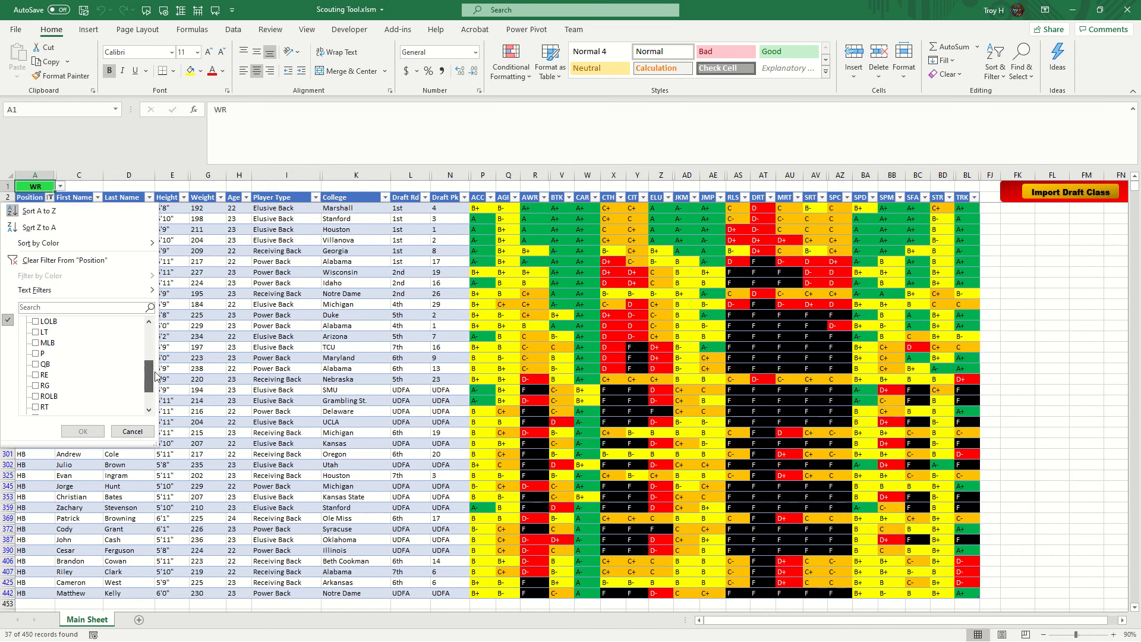
{"action": "left_click", "coordinate": [47, 323]}
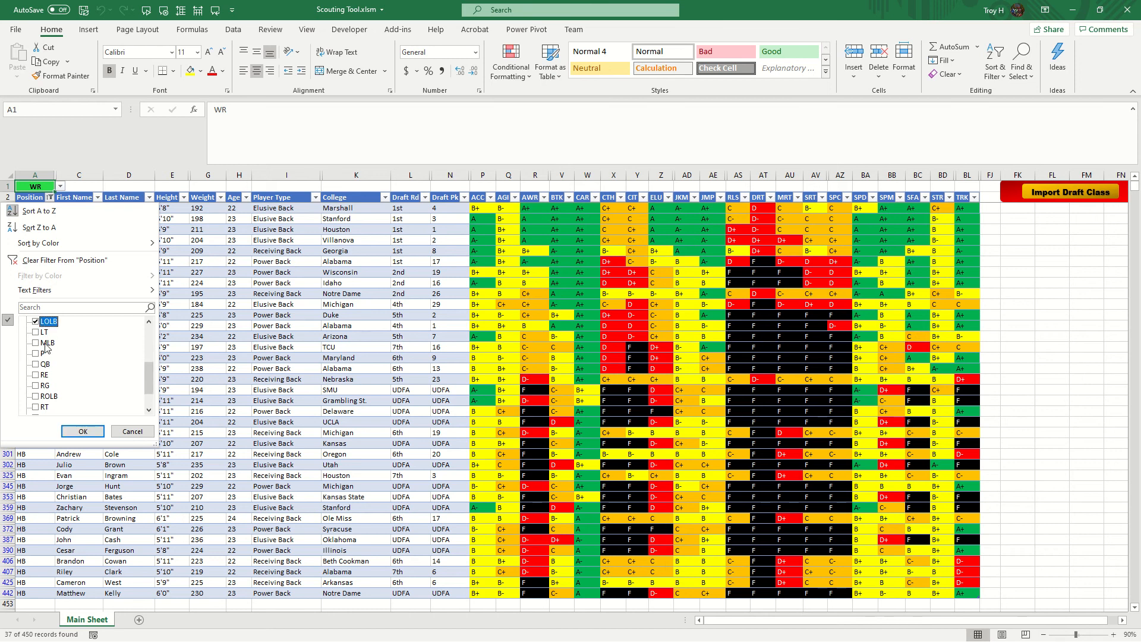
{"action": "left_click", "coordinate": [48, 325]}
{"action": "left_click", "coordinate": [47, 343]}
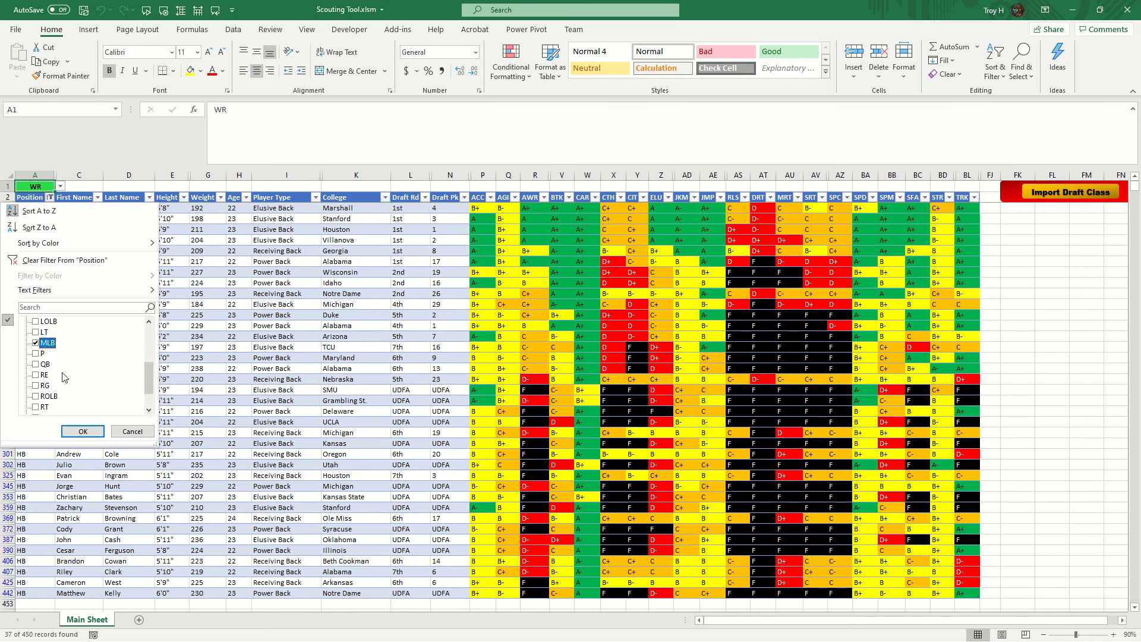
{"action": "left_click", "coordinate": [83, 430]}
Set the attribute view in cell A1 to FS, keeping the Position filter on MLB.
{"action": "left_click", "coordinate": [60, 186]}
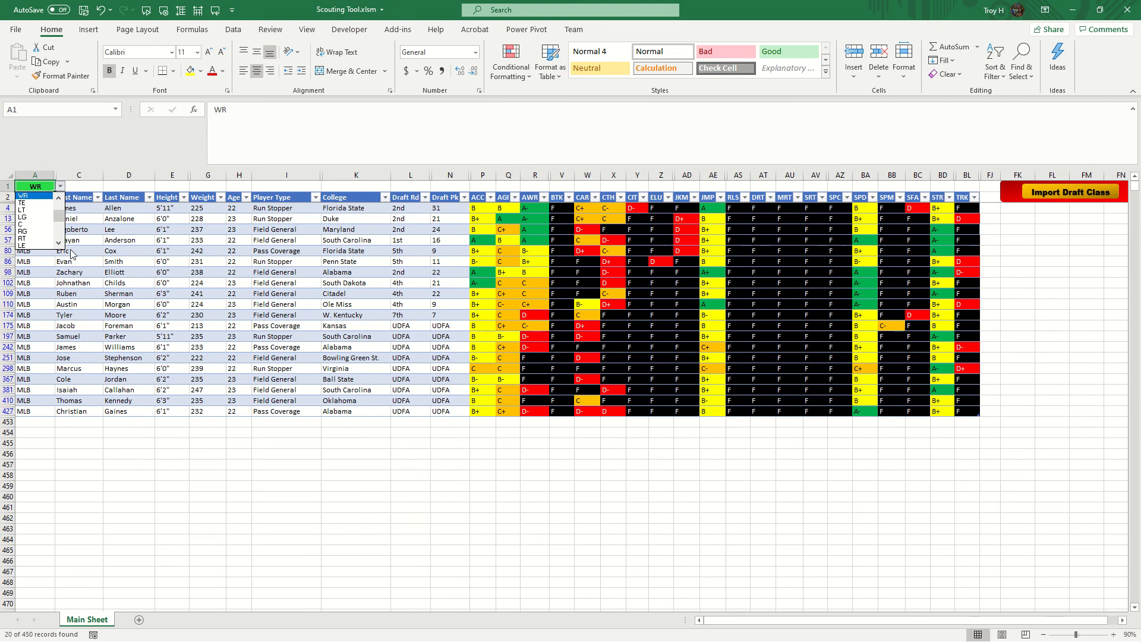
{"action": "left_click_drag", "start_coordinate": [60, 224], "coordinate": [61, 239]}
{"action": "left_click", "coordinate": [29, 225]}
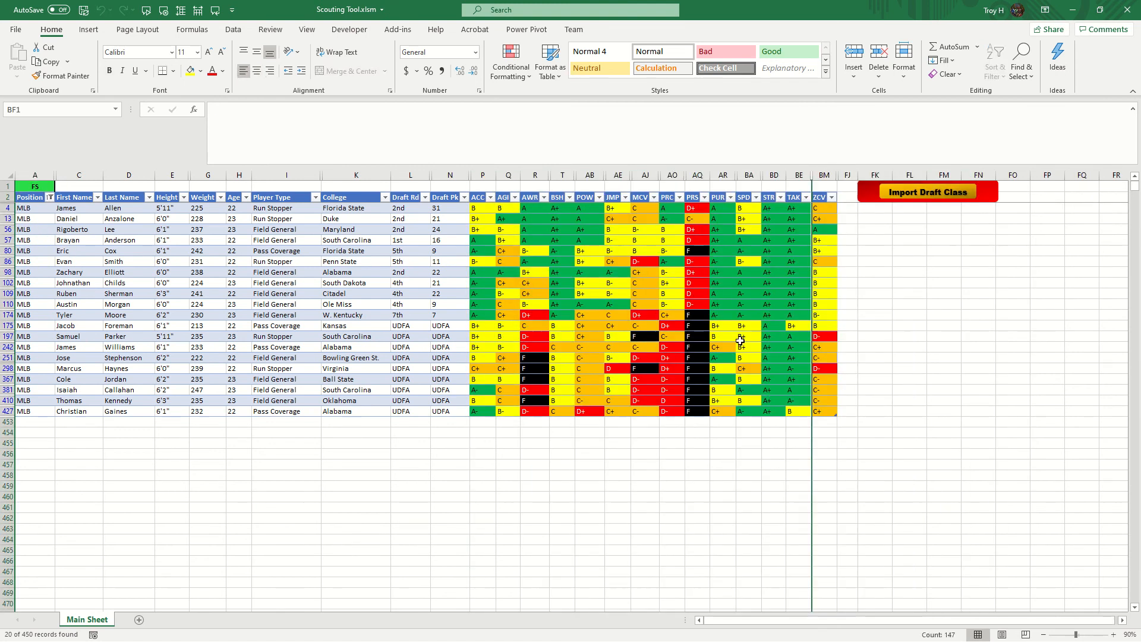
Check the ZCV grade and the player type of the middle linebacker in row 56.
{"action": "left_click", "coordinate": [644, 486]}
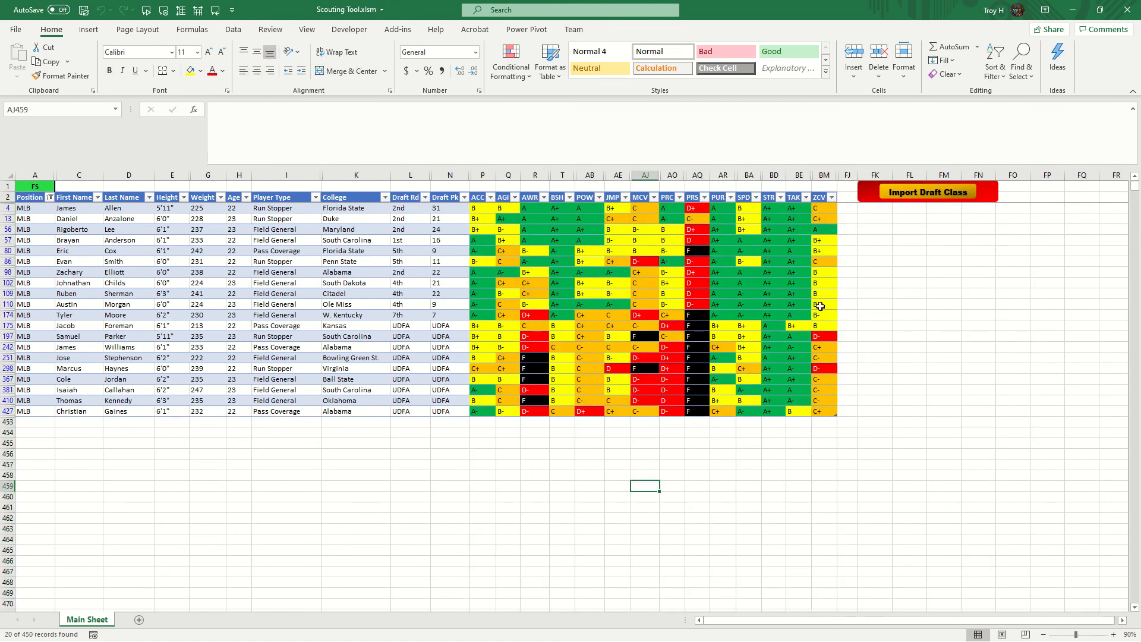
{"action": "left_click", "coordinate": [832, 230]}
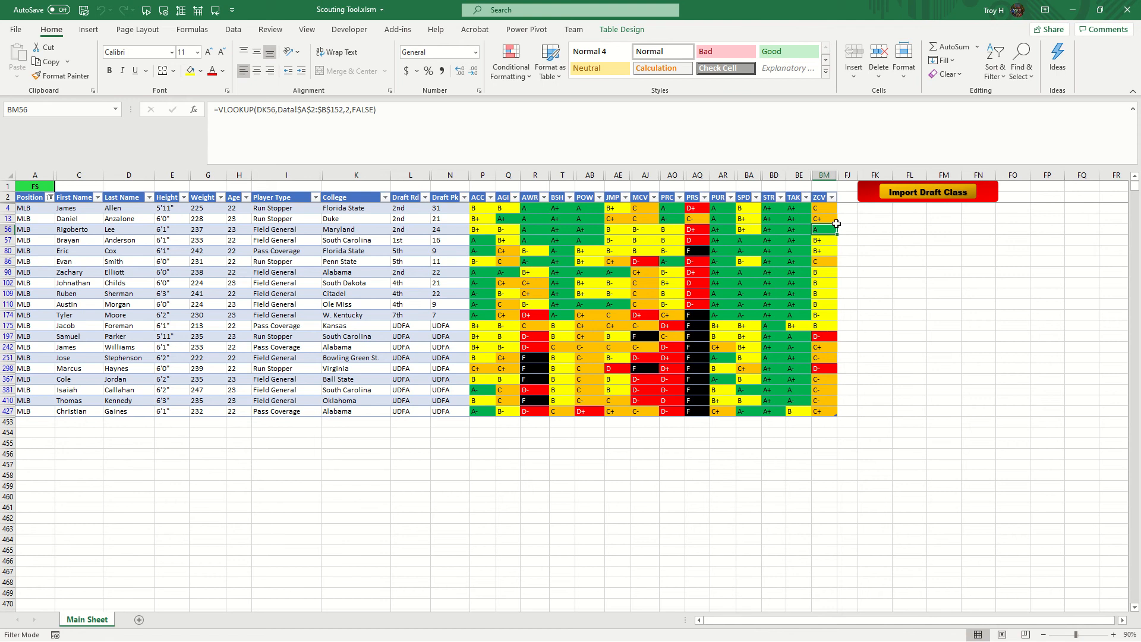
{"action": "left_click", "coordinate": [274, 229]}
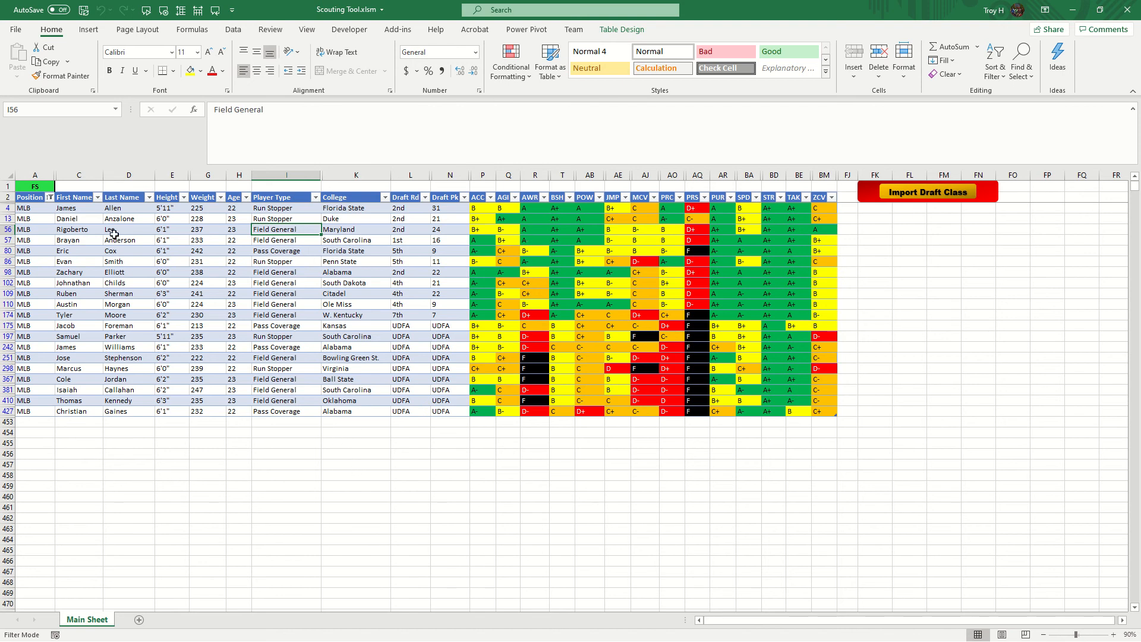
Set the attribute view in cell A1 to QB and select all positions in the Position filter.
{"action": "left_click", "coordinate": [30, 188]}
{"action": "left_click", "coordinate": [60, 186]}
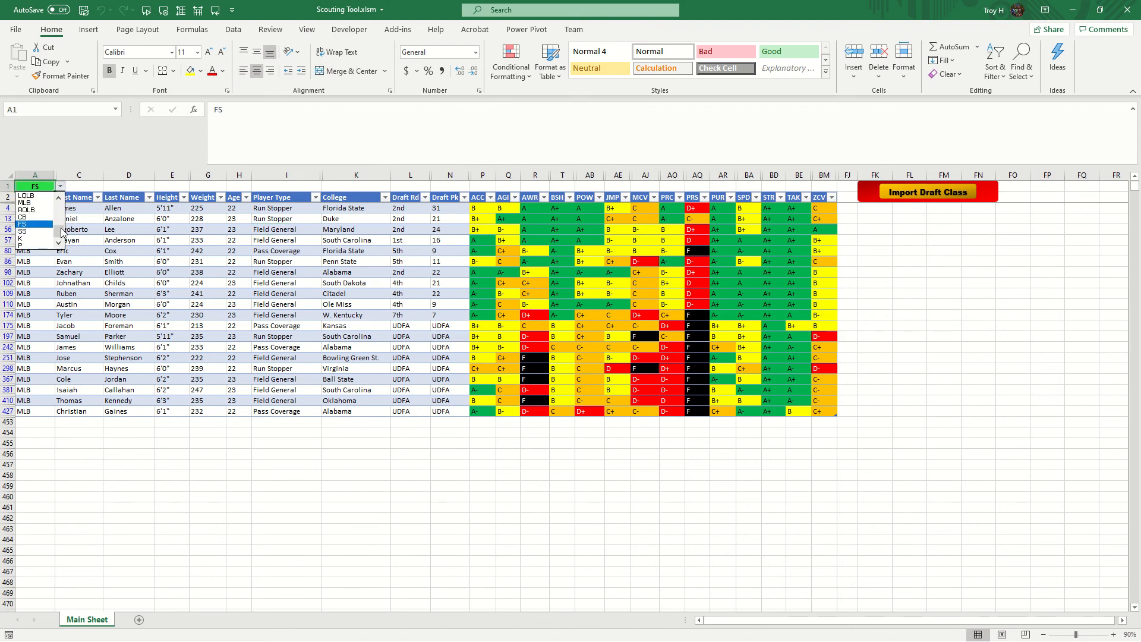
{"action": "left_click_drag", "start_coordinate": [60, 209], "coordinate": [60, 199]}
{"action": "left_click", "coordinate": [45, 196]}
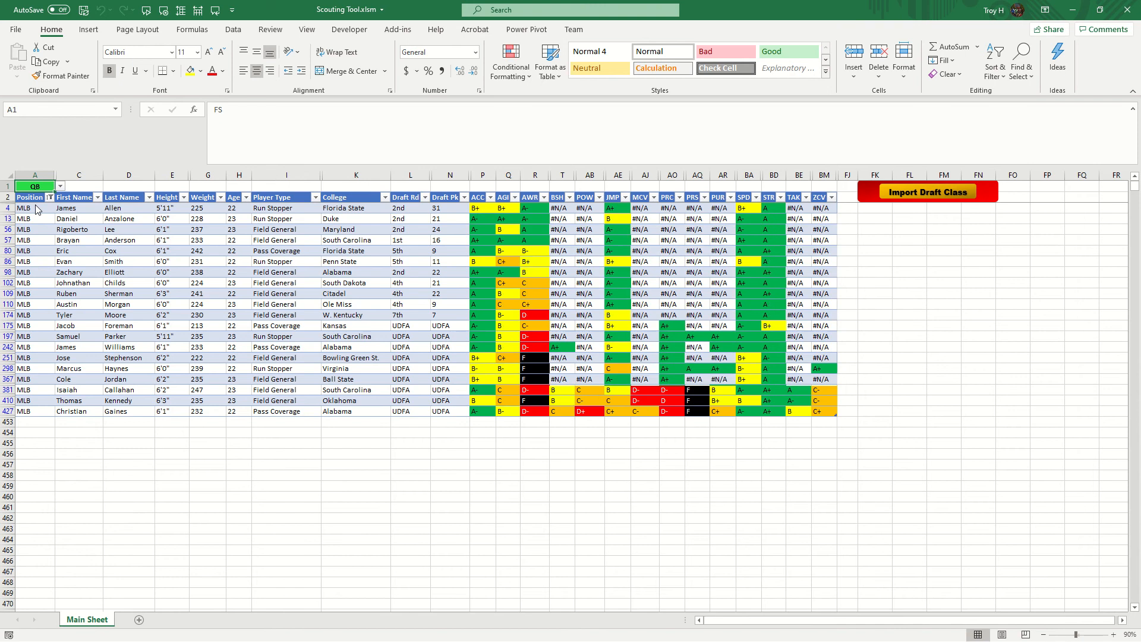
{"action": "left_click", "coordinate": [48, 197]}
{"action": "left_click", "coordinate": [50, 325]}
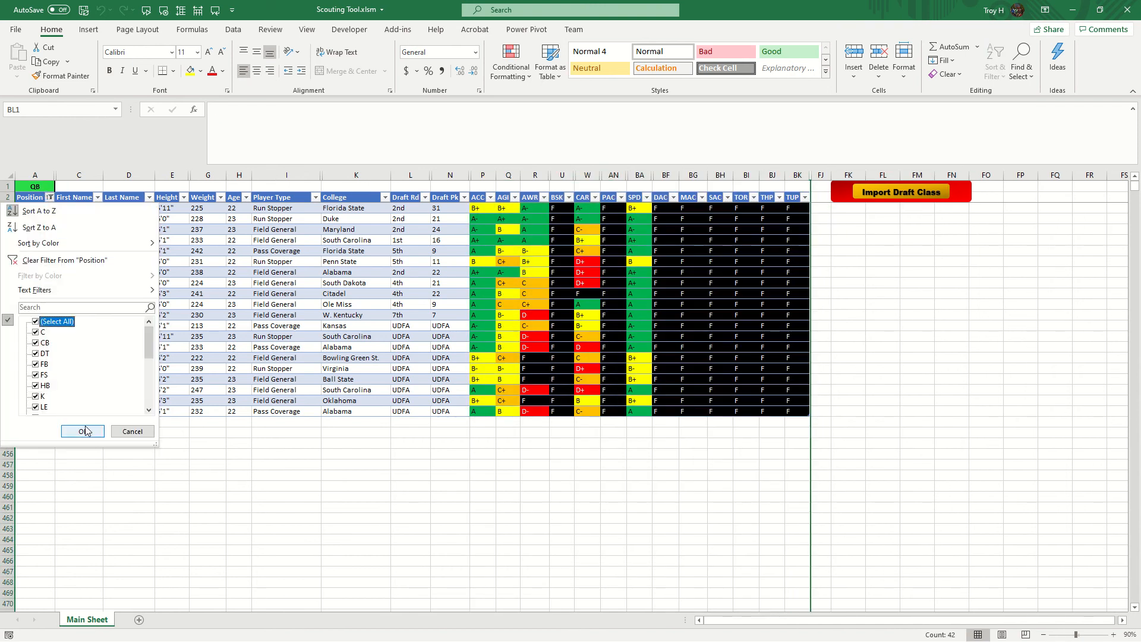
{"action": "left_click", "coordinate": [84, 430]}
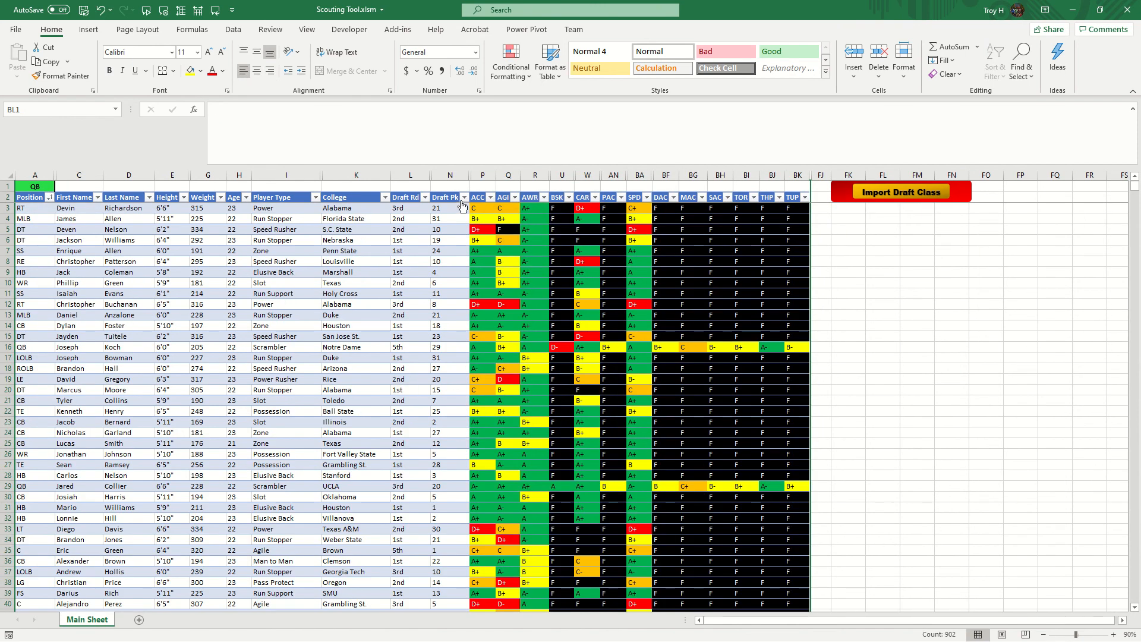
Sort the draft class A to Z by Draft Pk first and by Draft Rd second.
{"action": "left_click", "coordinate": [464, 198]}
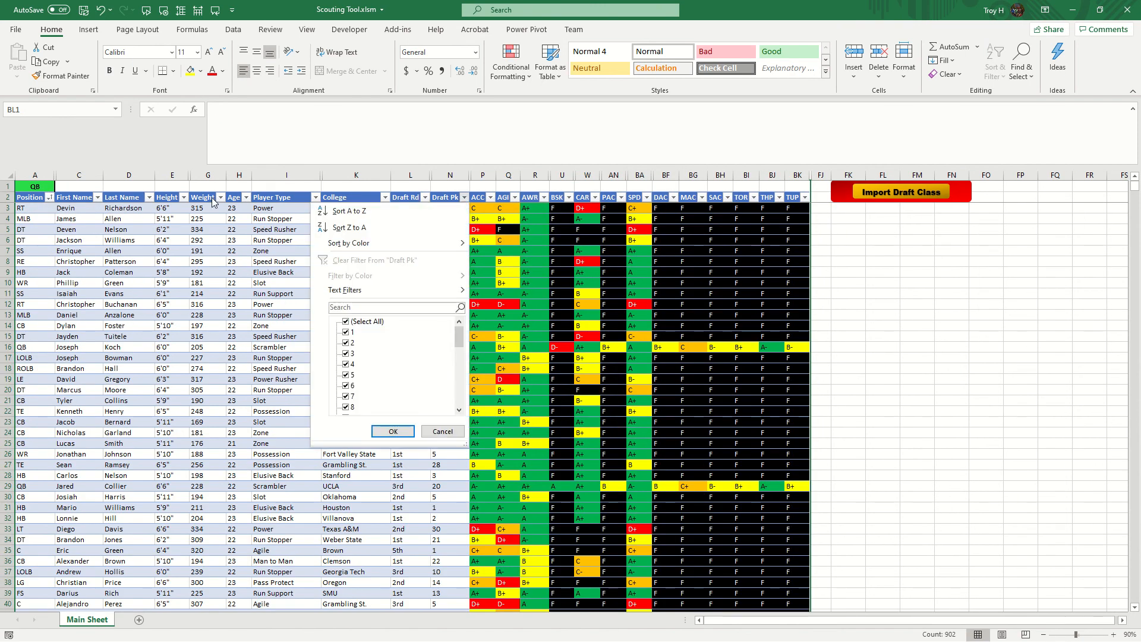
{"action": "left_click", "coordinate": [279, 333]}
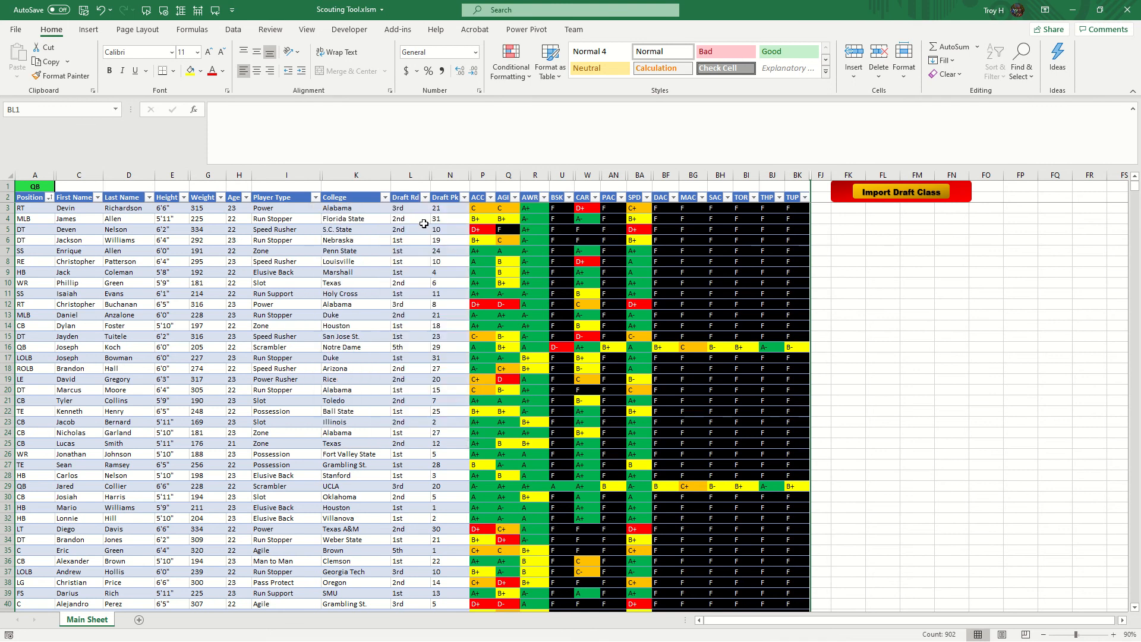
{"action": "left_click", "coordinate": [464, 198]}
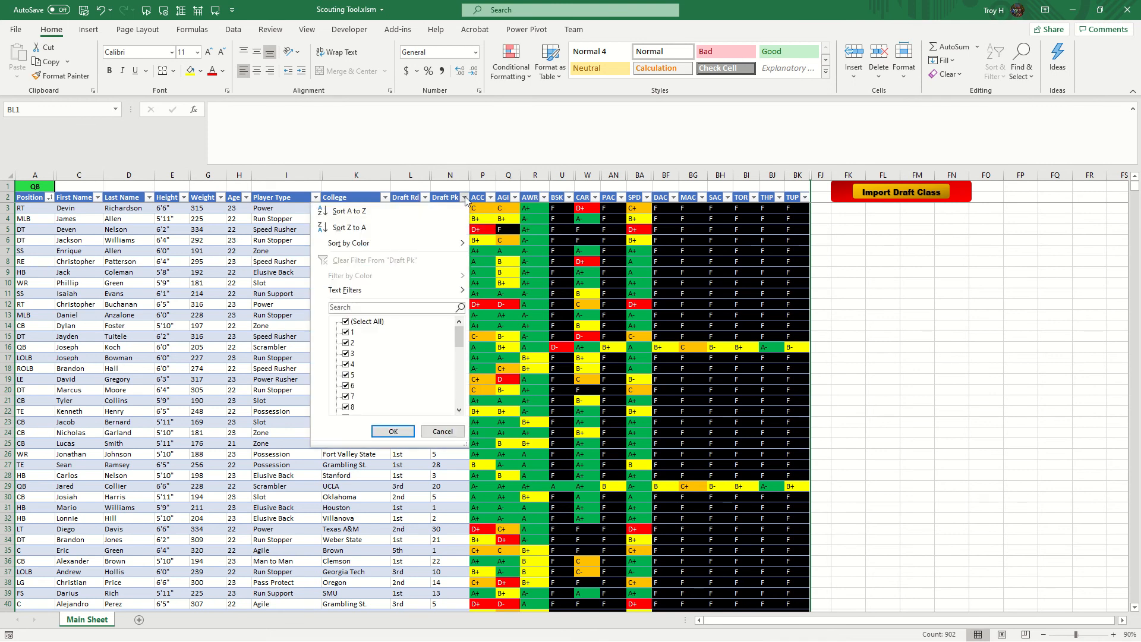
{"action": "left_click", "coordinate": [398, 211]}
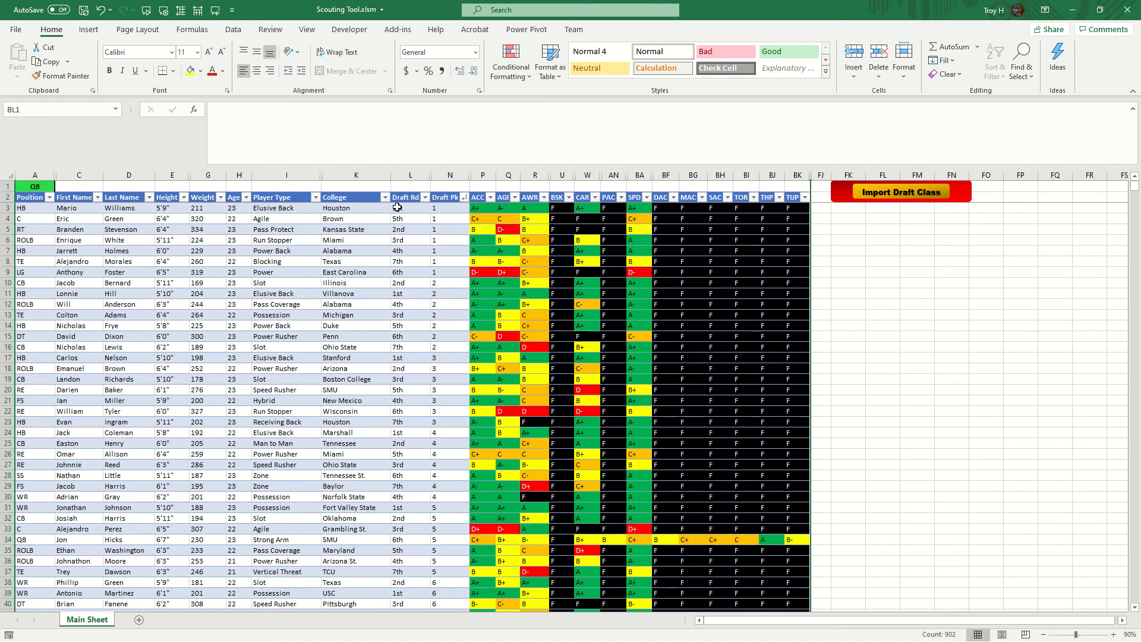
{"action": "left_click", "coordinate": [424, 198]}
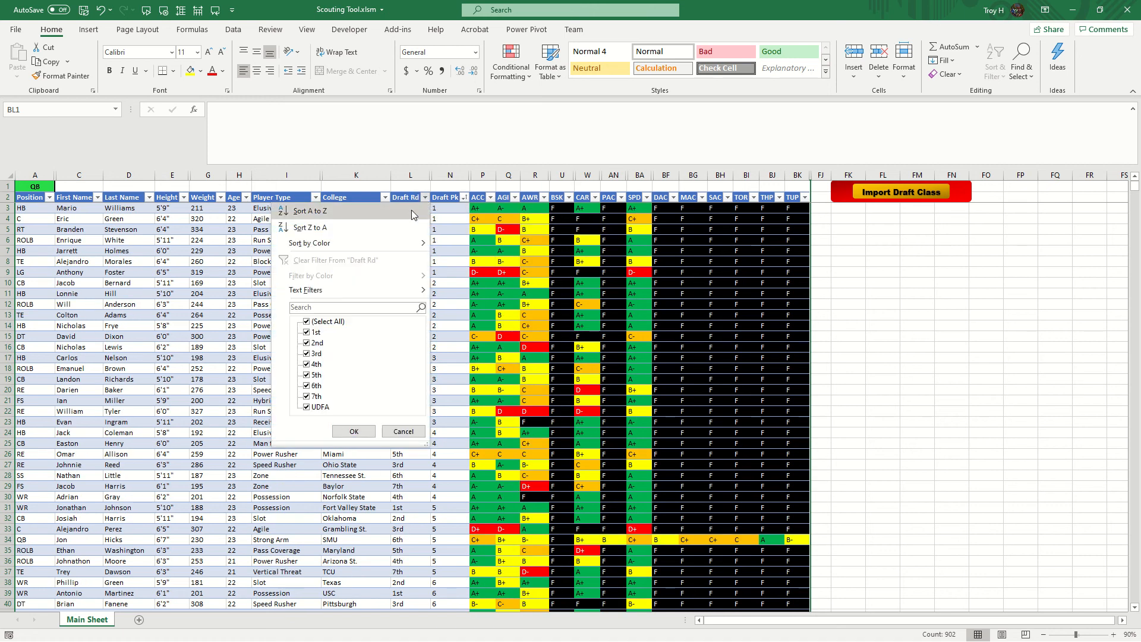
{"action": "left_click", "coordinate": [399, 213]}
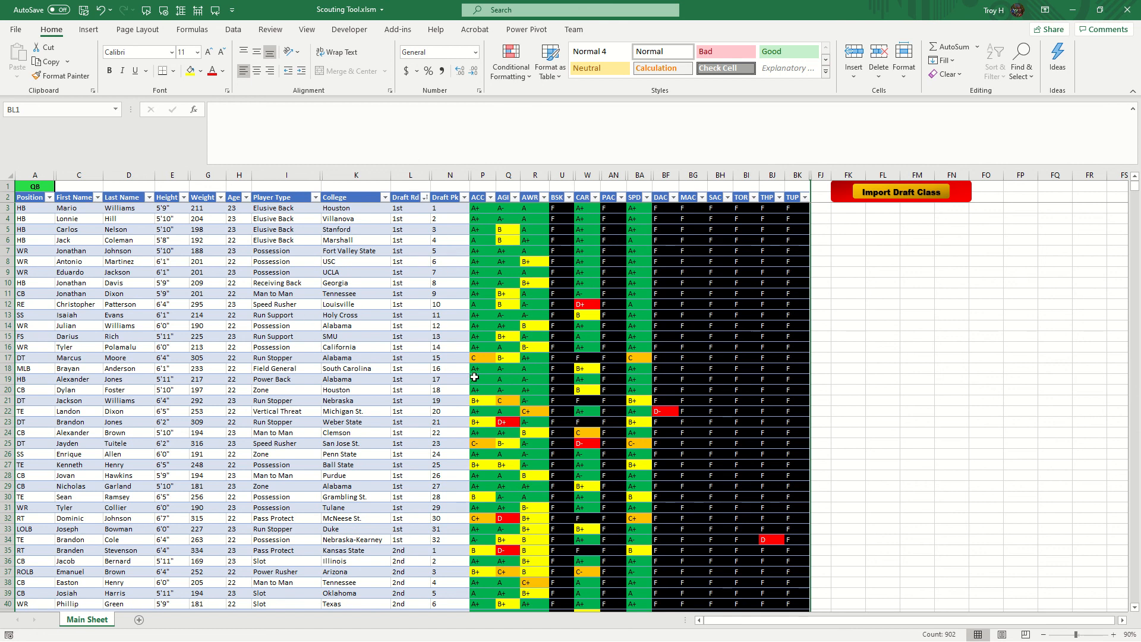
Look through the prospects in draft order from the 1st round into the later rounds and return to the first row.
{"action": "scroll", "coordinate": [403, 345], "scroll_direction": "down", "scroll_amount": 14}
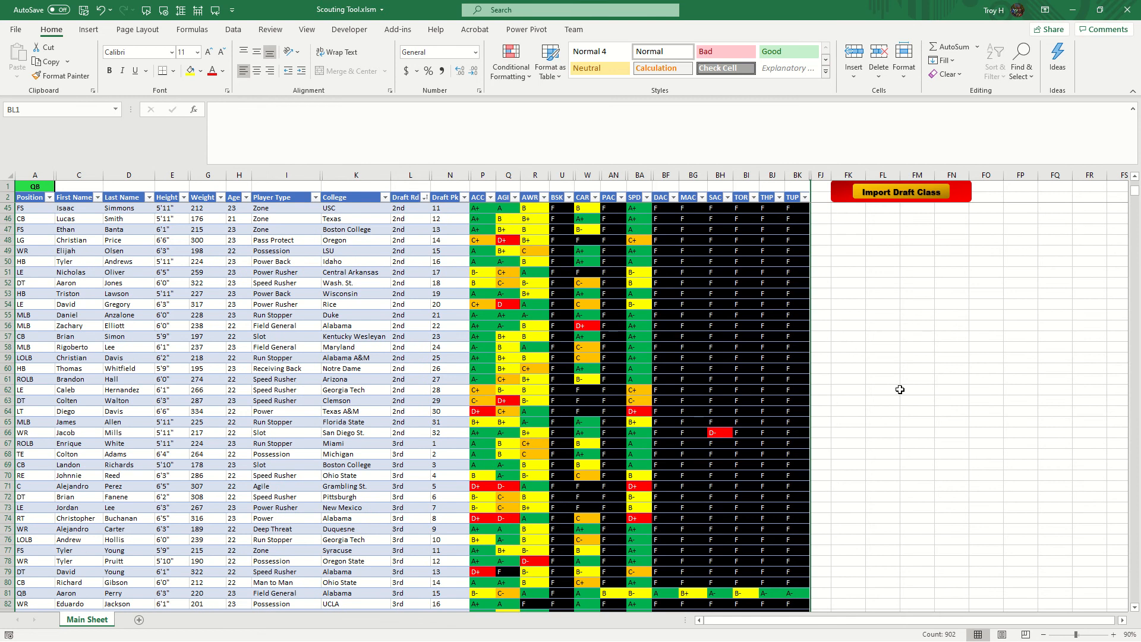
{"action": "scroll", "coordinate": [517, 416], "scroll_direction": "down", "scroll_amount": 5}
{"action": "scroll", "coordinate": [403, 374], "scroll_direction": "up", "scroll_amount": 7}
{"action": "scroll", "coordinate": [402, 373], "scroll_direction": "up", "scroll_amount": 13}
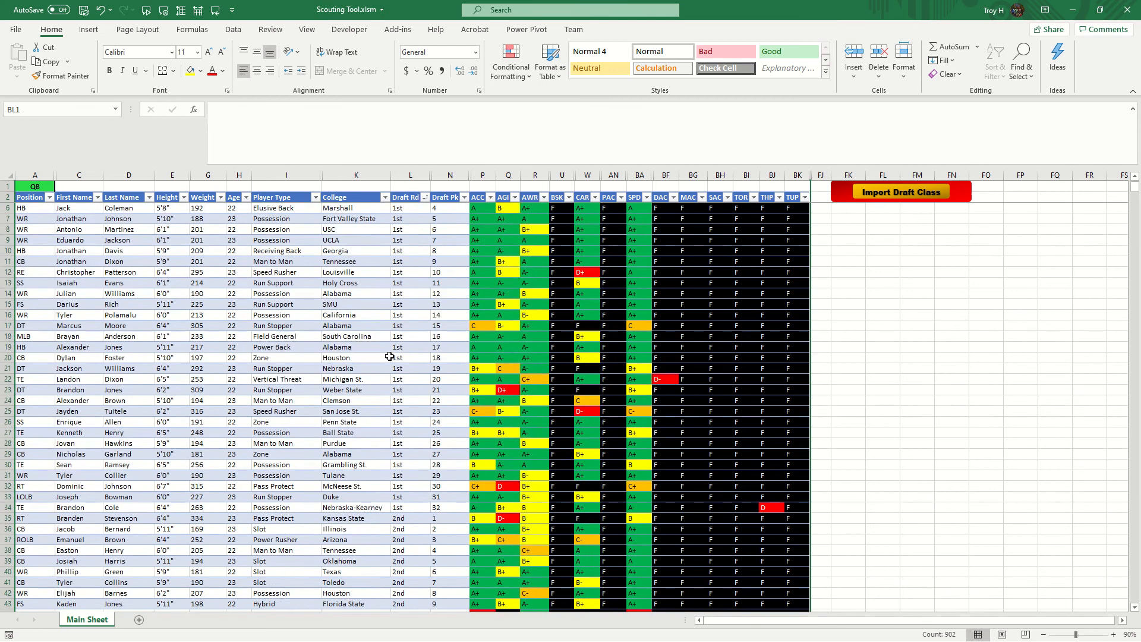
{"action": "left_click_drag", "start_coordinate": [1136, 196], "coordinate": [1129, 142]}
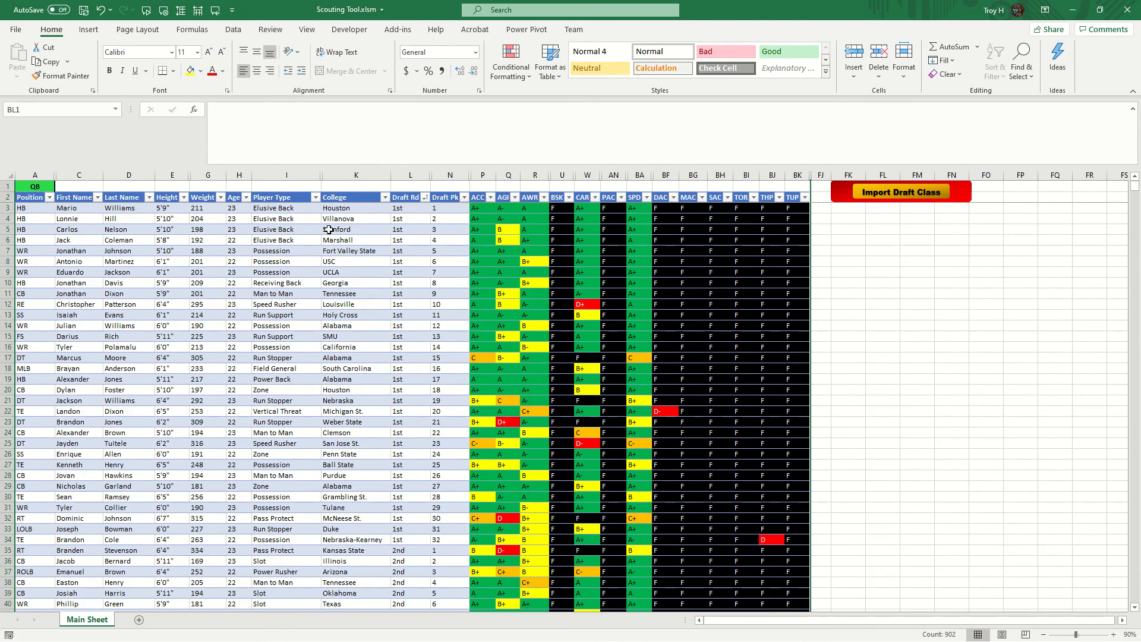
Open the custom sort settings for the draft class table from the Position header.
{"action": "left_click", "coordinate": [50, 197]}
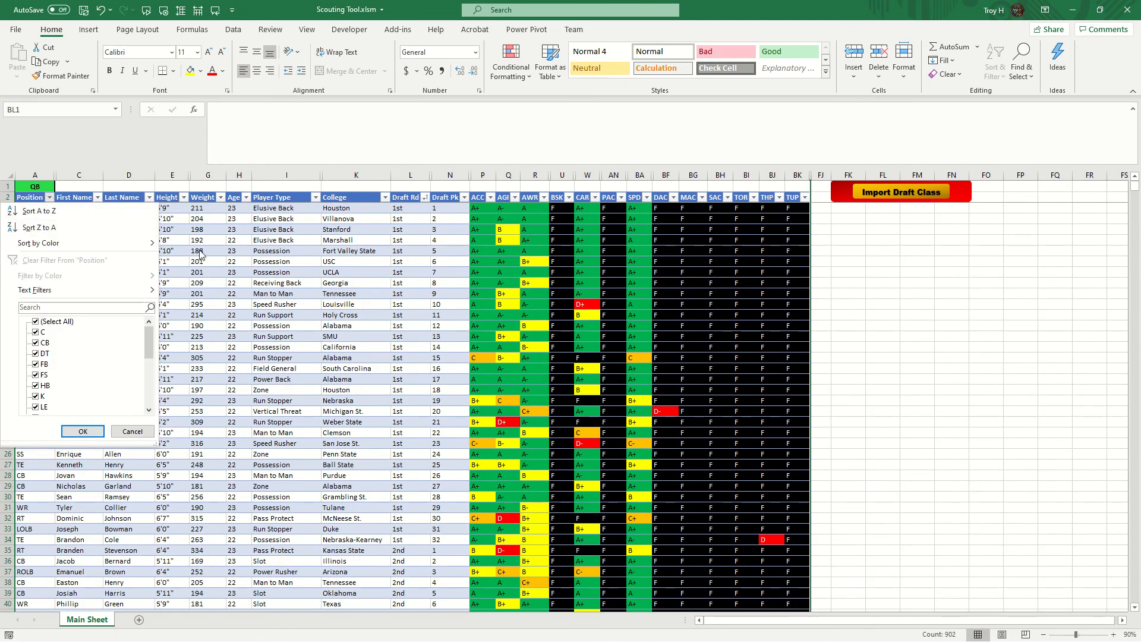
{"action": "left_click", "coordinate": [199, 253]}
{"action": "left_click", "coordinate": [32, 196]}
{"action": "left_click", "coordinate": [34, 198]}
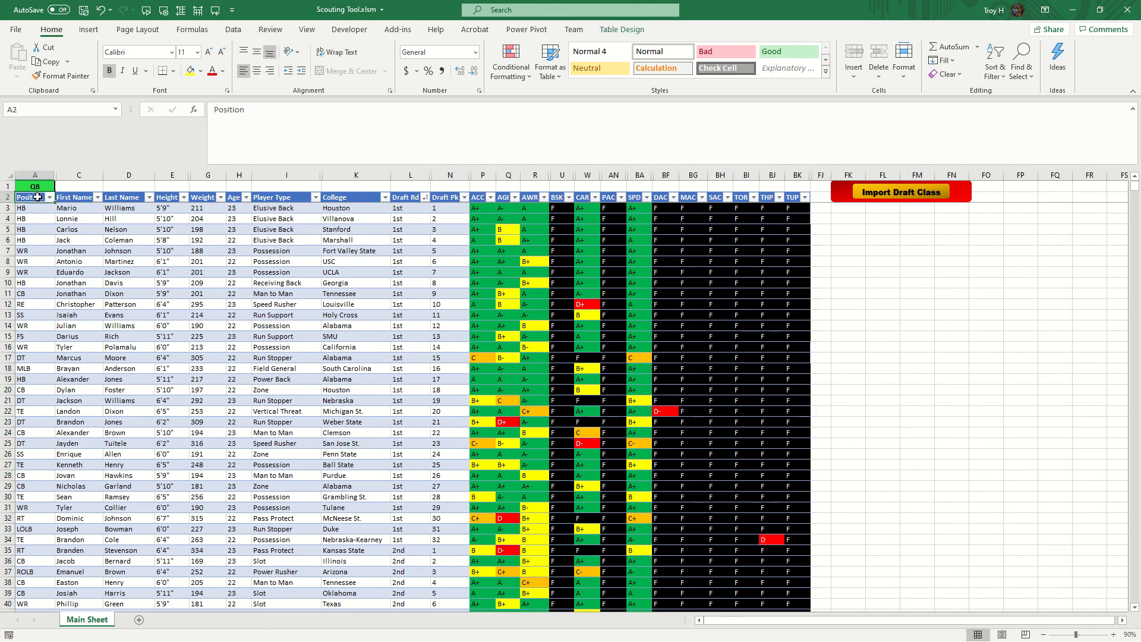
{"action": "right_click", "coordinate": [38, 200]}
{"action": "mouse_move", "coordinate": [140, 416]}
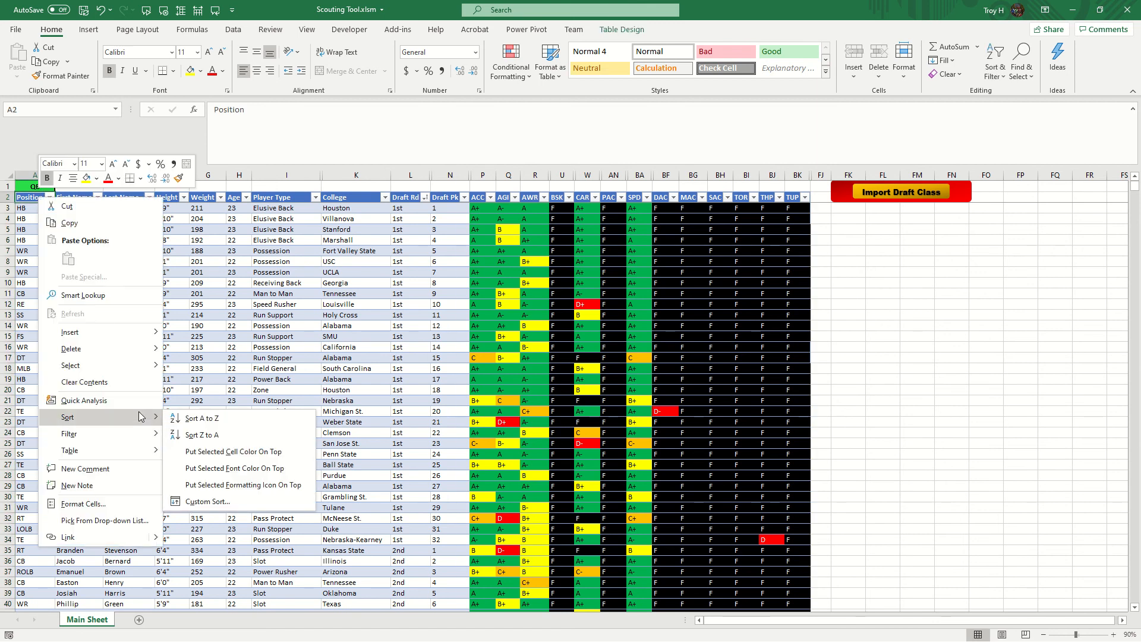
{"action": "left_click", "coordinate": [224, 502]}
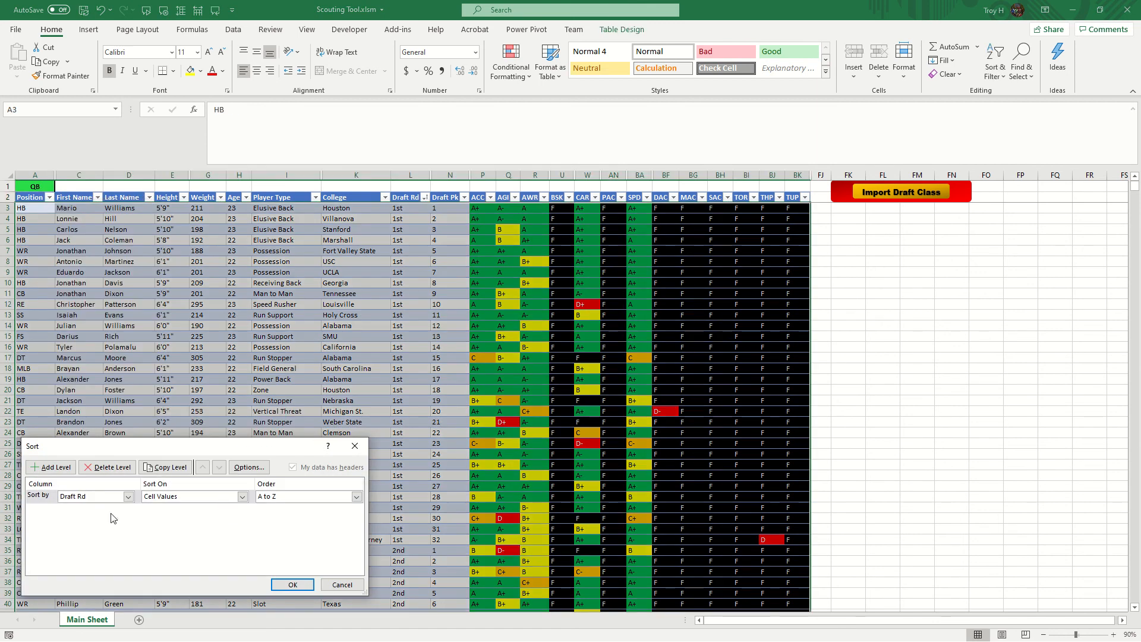
Sort the draft class by Position using the custom list order that begins QB, HB, FB, WR, TE, LT, LG, C.
{"action": "left_click", "coordinate": [127, 497]}
{"action": "scroll", "coordinate": [131, 524], "scroll_direction": "up", "scroll_amount": 3}
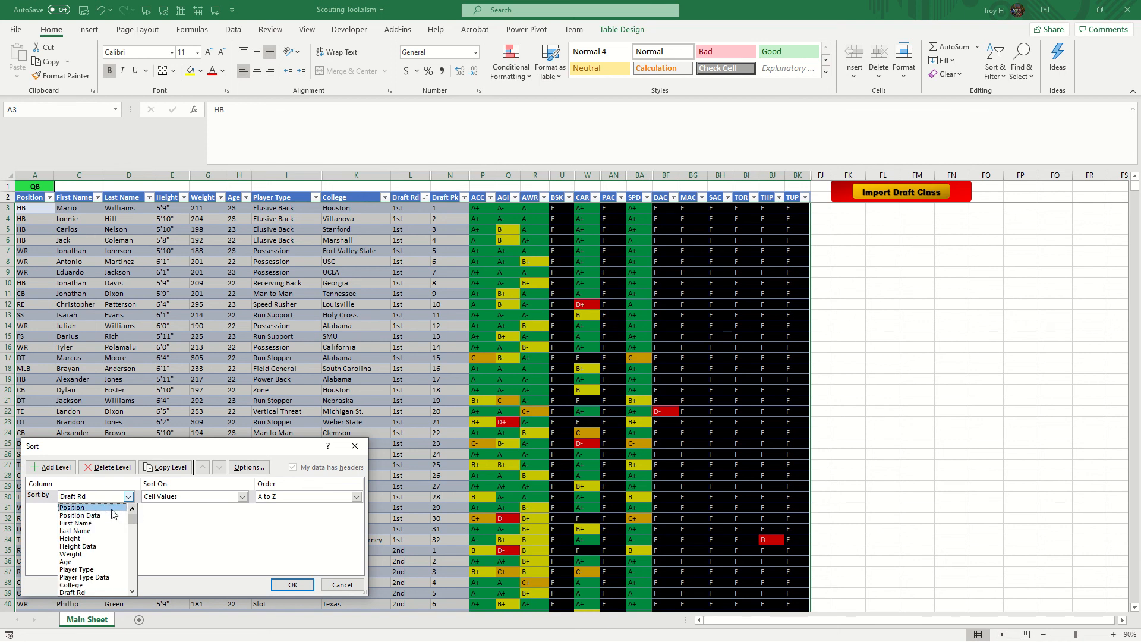
{"action": "left_click", "coordinate": [71, 507]}
{"action": "left_click", "coordinate": [288, 496]}
{"action": "left_click", "coordinate": [287, 523]}
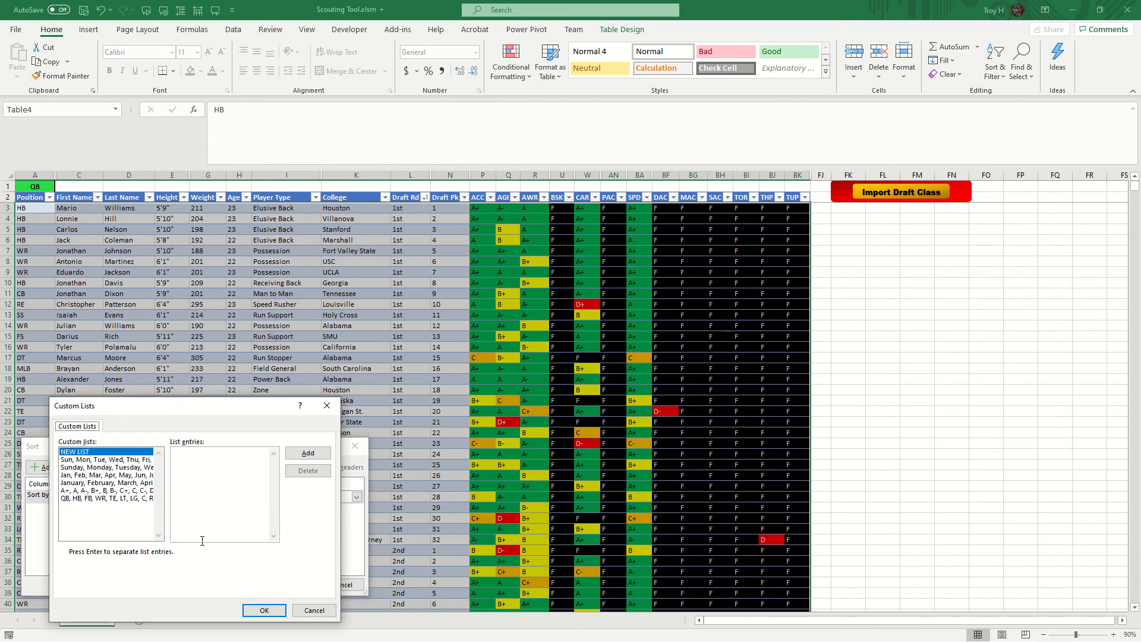
{"action": "left_click", "coordinate": [120, 499]}
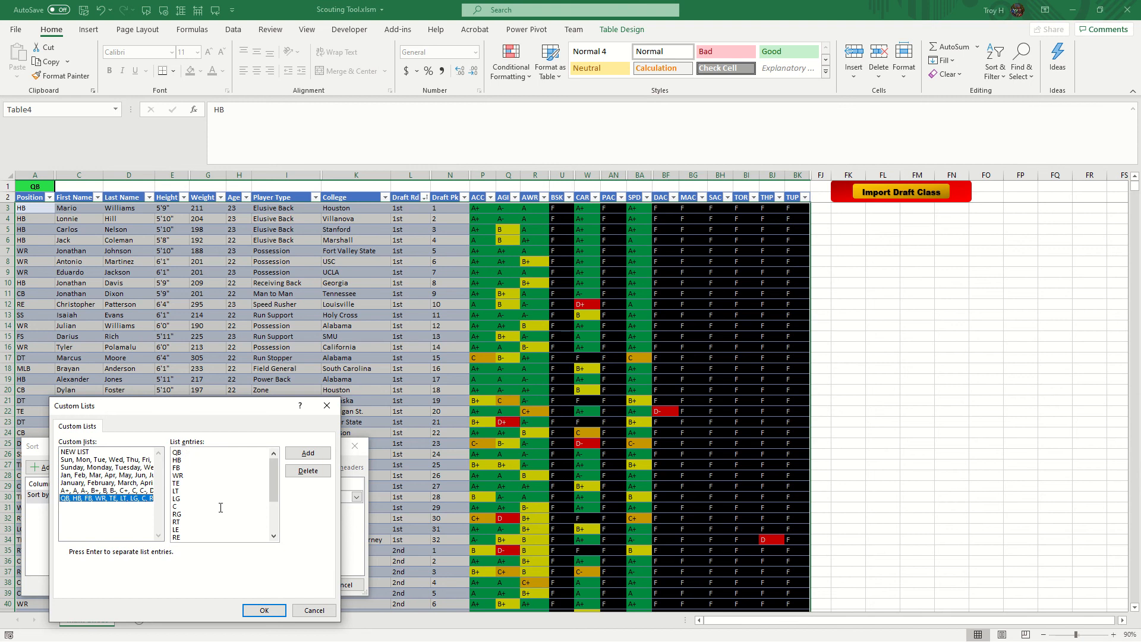
{"action": "left_click", "coordinate": [277, 612]}
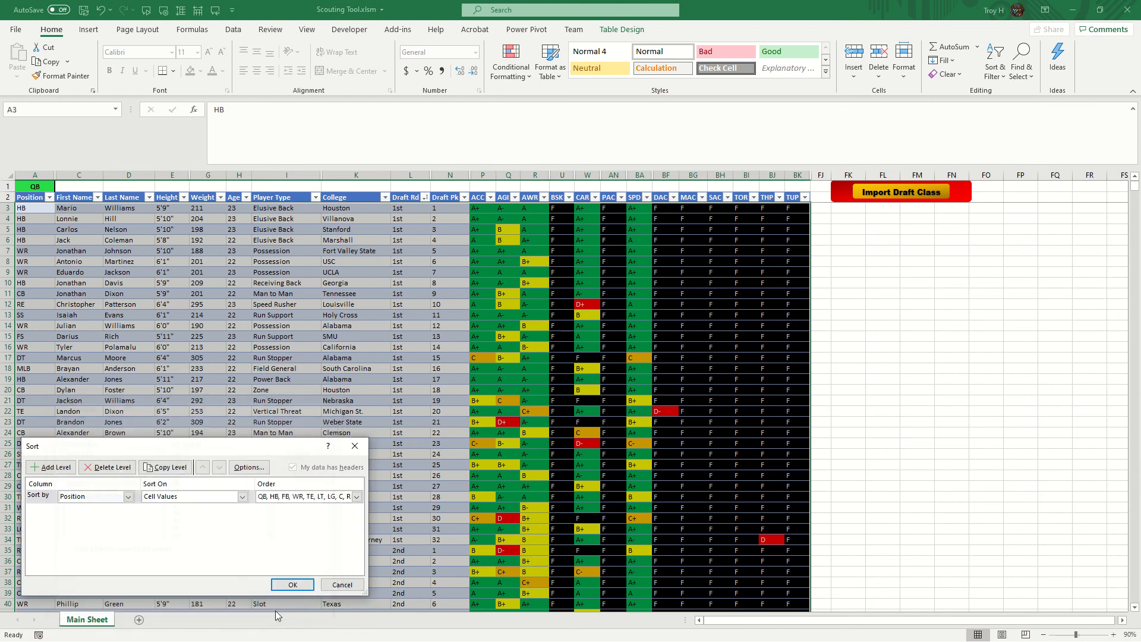
{"action": "left_click", "coordinate": [293, 585]}
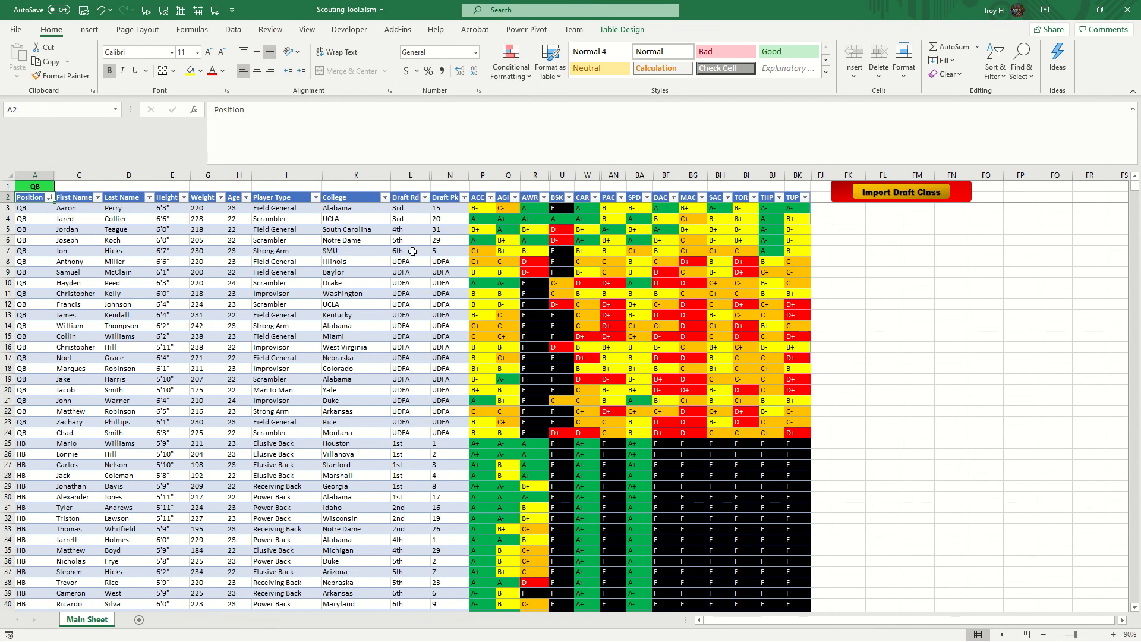
Review the draft rounds in the position-sorted list and filter the Position column to show only QB.
{"action": "left_click", "coordinate": [417, 213]}
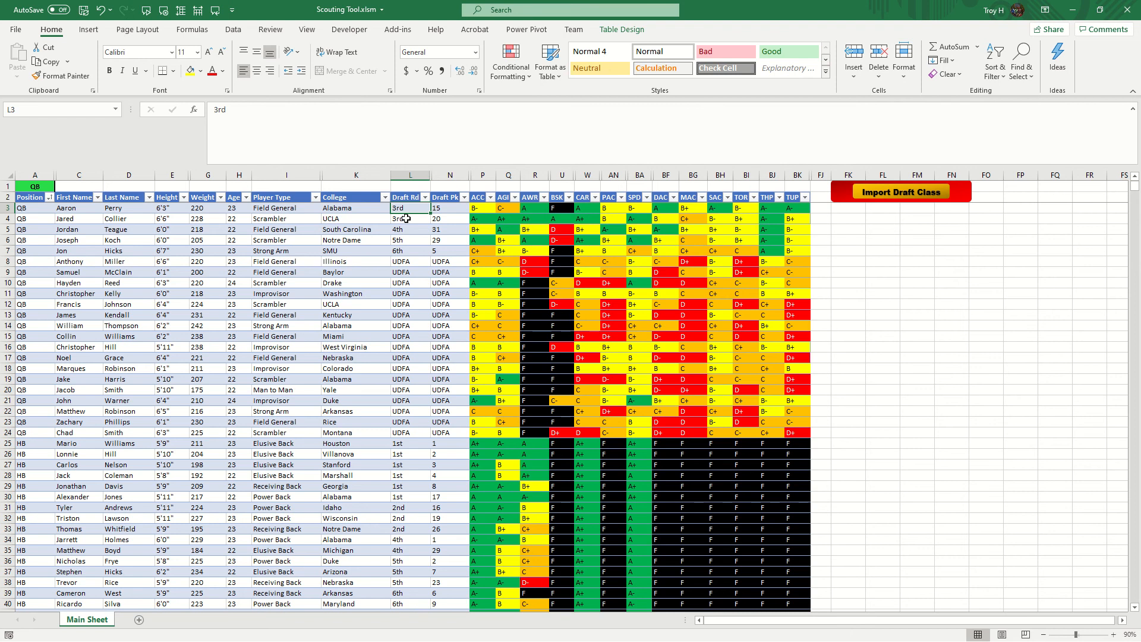
{"action": "scroll", "coordinate": [440, 327], "scroll_direction": "down", "scroll_amount": 5}
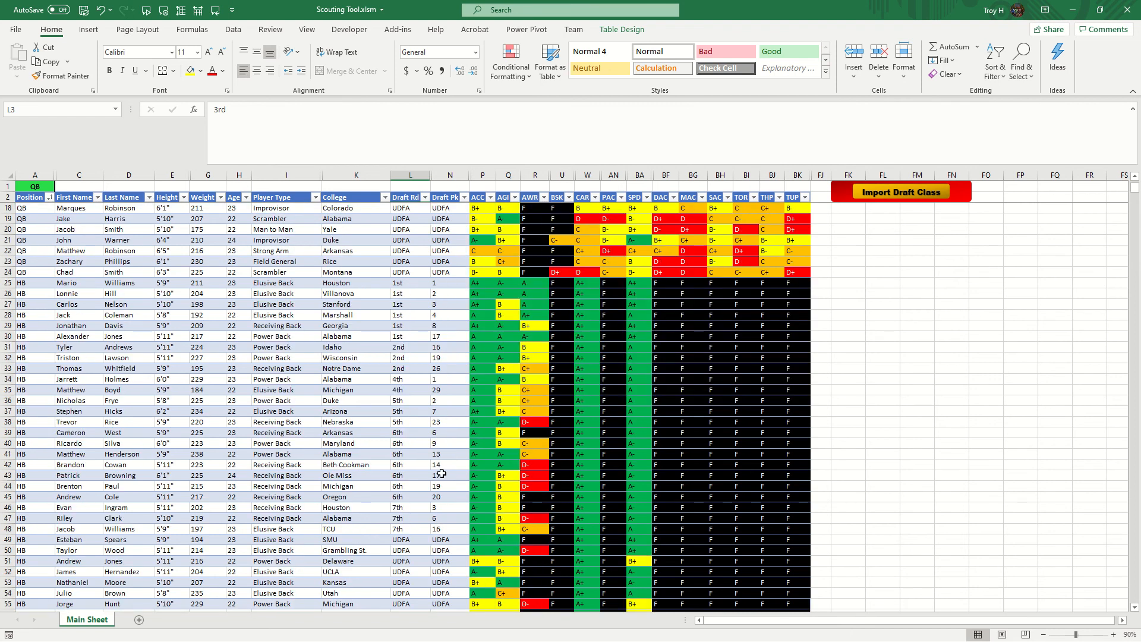
{"action": "scroll", "coordinate": [312, 376], "scroll_direction": "up", "scroll_amount": 5}
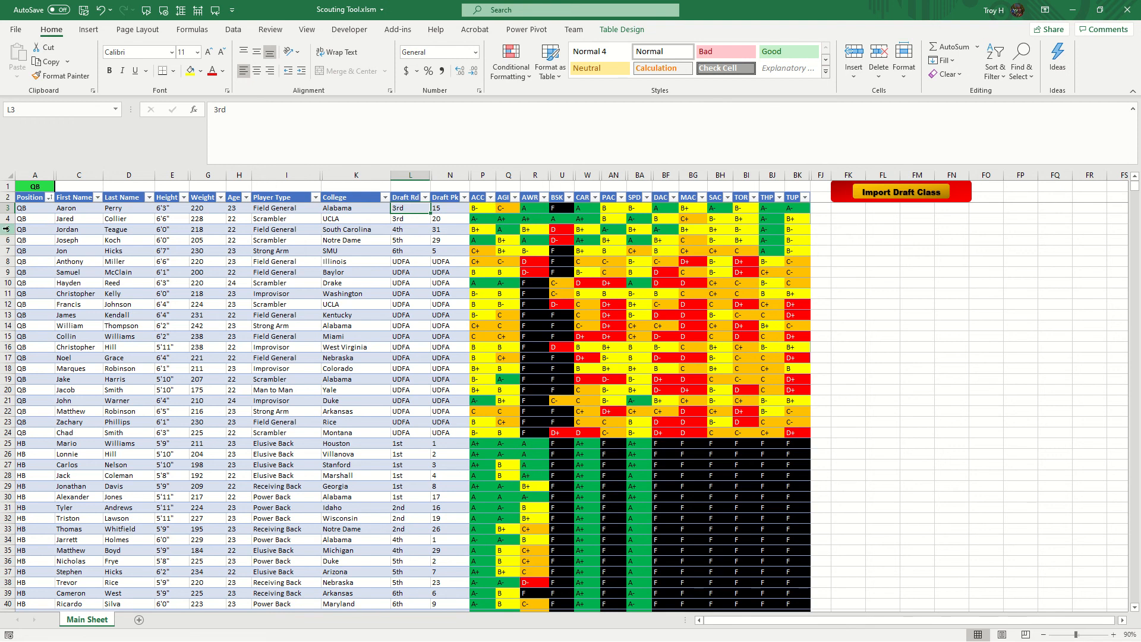
{"action": "left_click", "coordinate": [50, 198]}
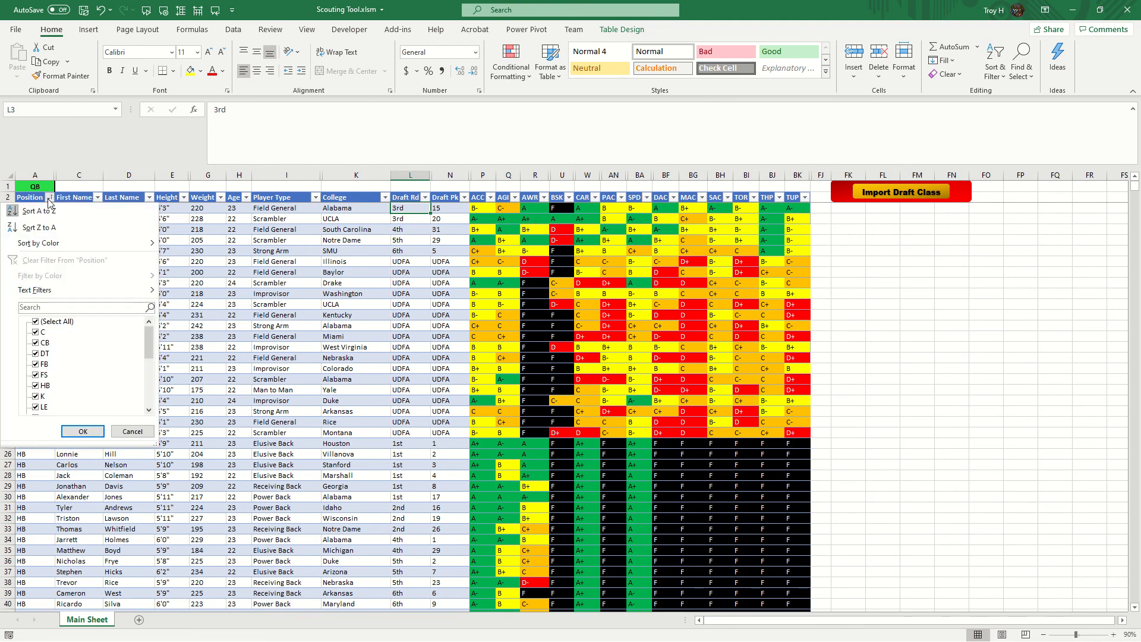
{"action": "left_click", "coordinate": [54, 321]}
{"action": "scroll", "coordinate": [49, 384], "scroll_direction": "down", "scroll_amount": 4}
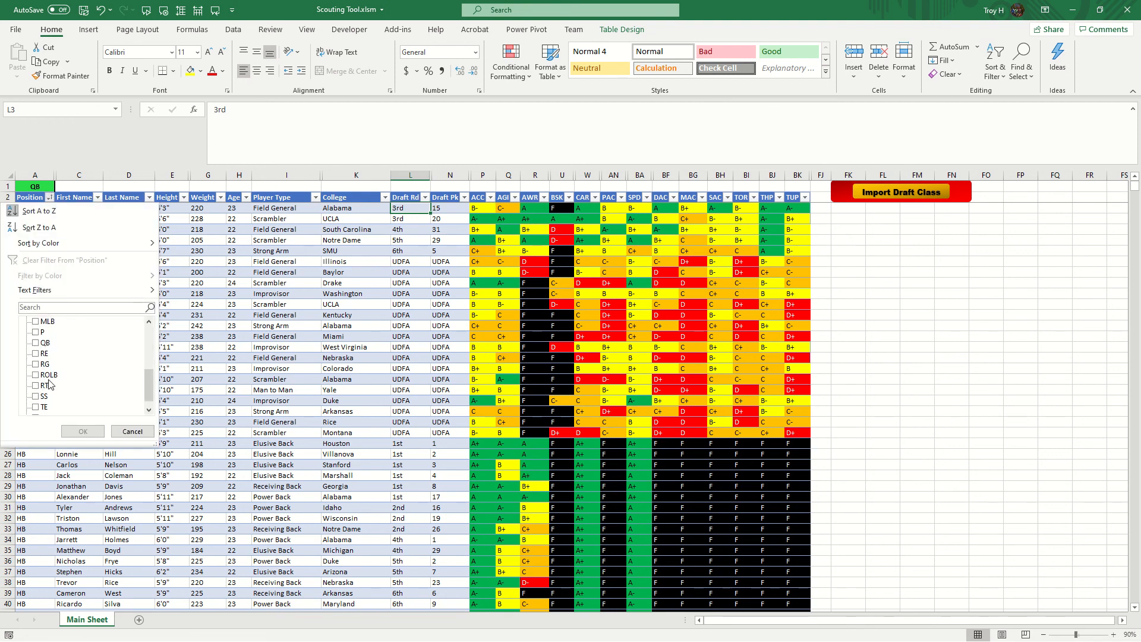
{"action": "left_click", "coordinate": [50, 345]}
{"action": "left_click", "coordinate": [82, 431]}
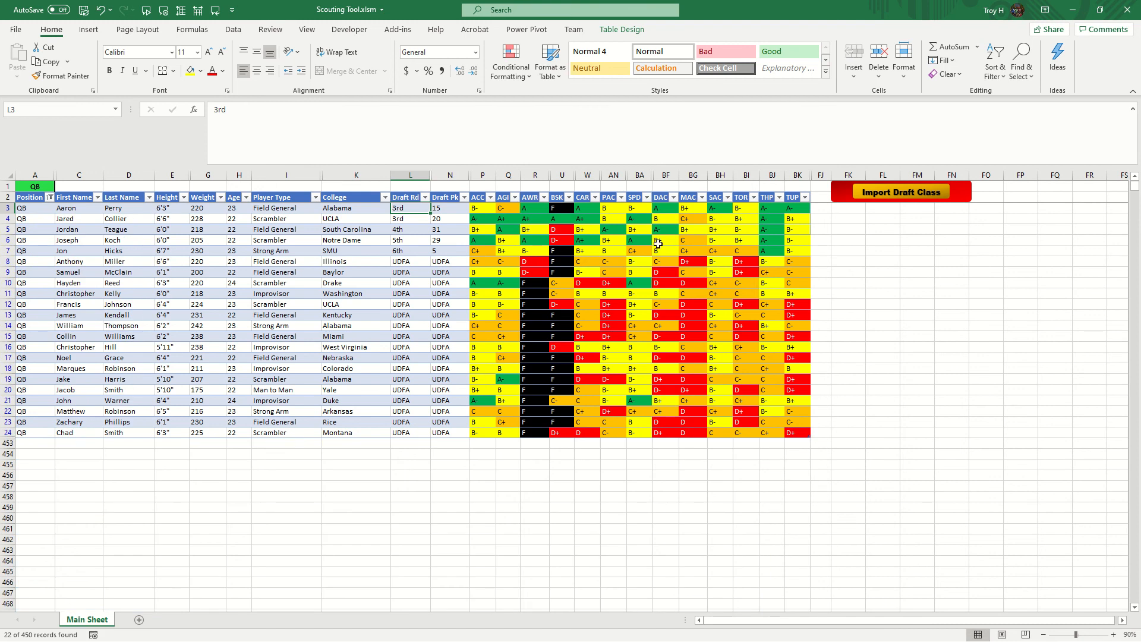
Open the custom sort settings from the THP header and choose THP as the column to sort by.
{"action": "left_click", "coordinate": [780, 200]}
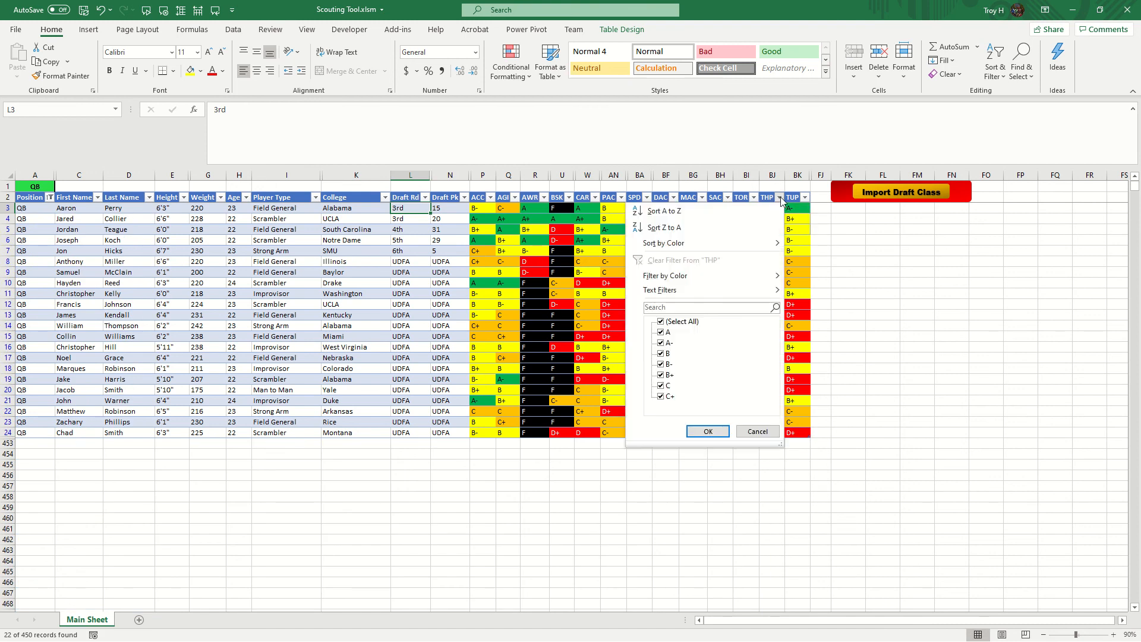
{"action": "left_click", "coordinate": [780, 197]}
{"action": "left_click", "coordinate": [769, 197]}
{"action": "right_click", "coordinate": [769, 198]}
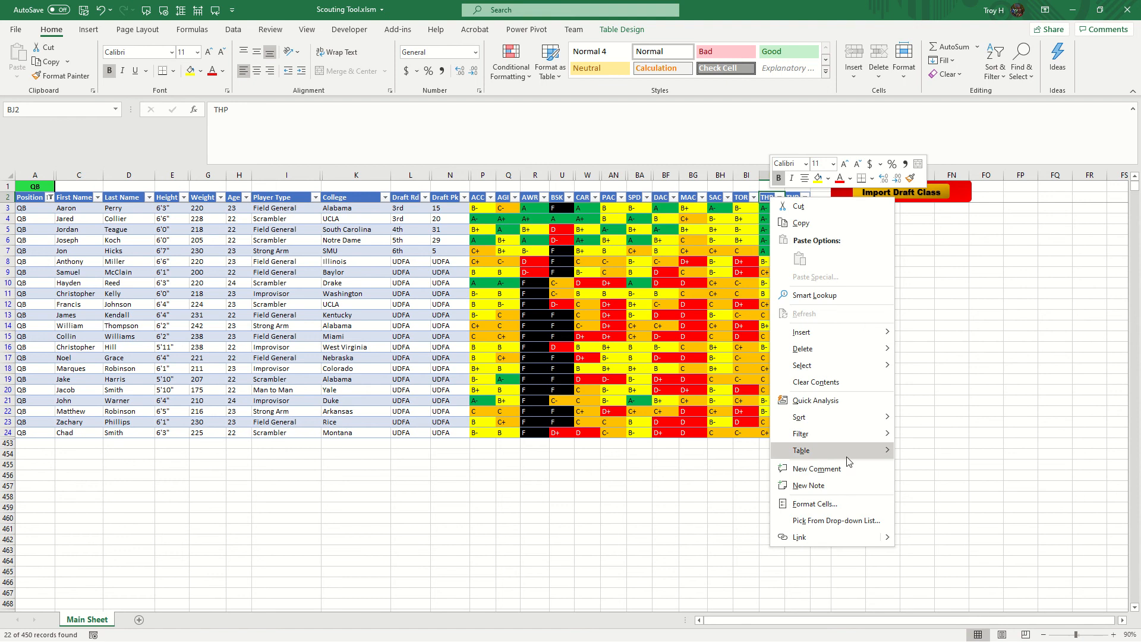
{"action": "mouse_move", "coordinate": [808, 416]}
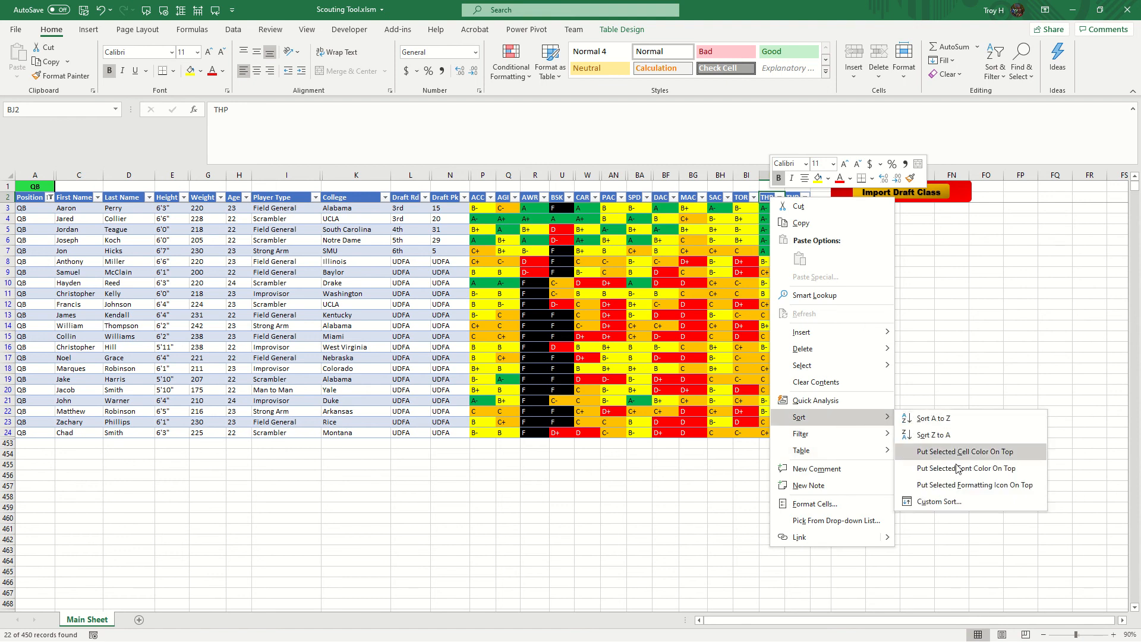
{"action": "left_click", "coordinate": [945, 509]}
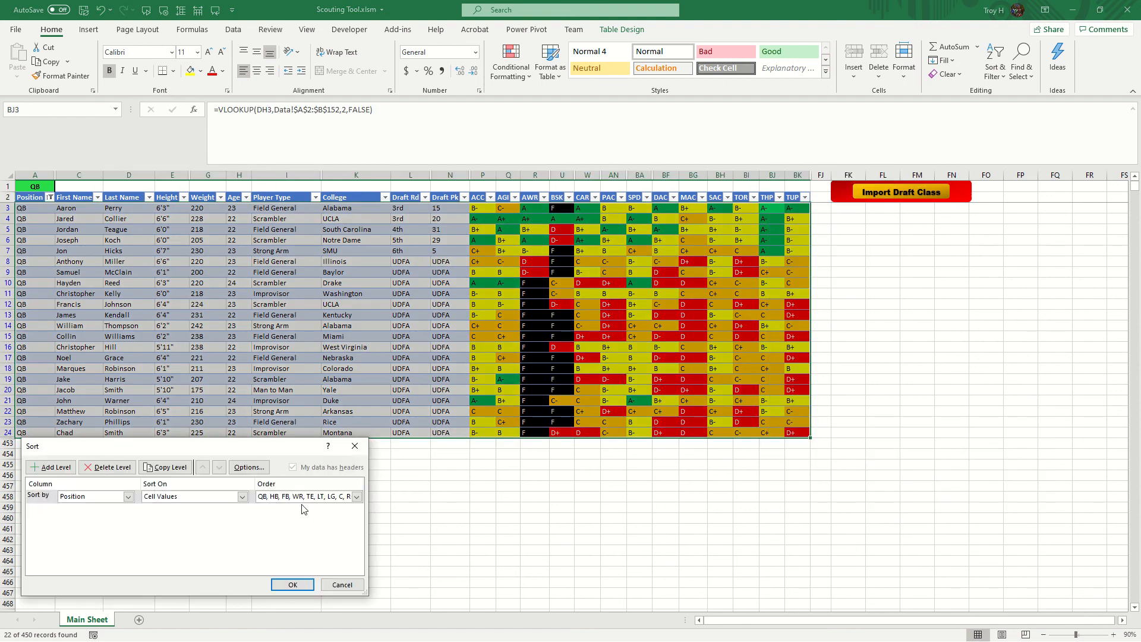
{"action": "left_click", "coordinate": [112, 497]}
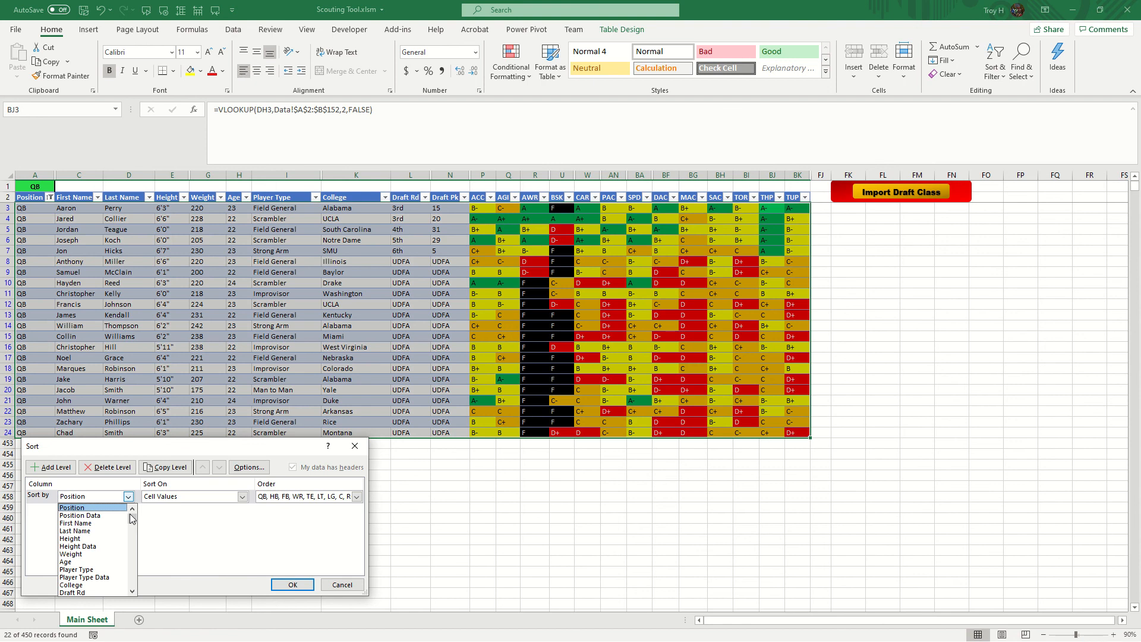
{"action": "mouse_move", "coordinate": [133, 519]}
{"action": "left_mouse_down"}
{"action": "mouse_move", "coordinate": [132, 584]}
{"action": "mouse_move", "coordinate": [130, 504]}
{"action": "left_mouse_up"}
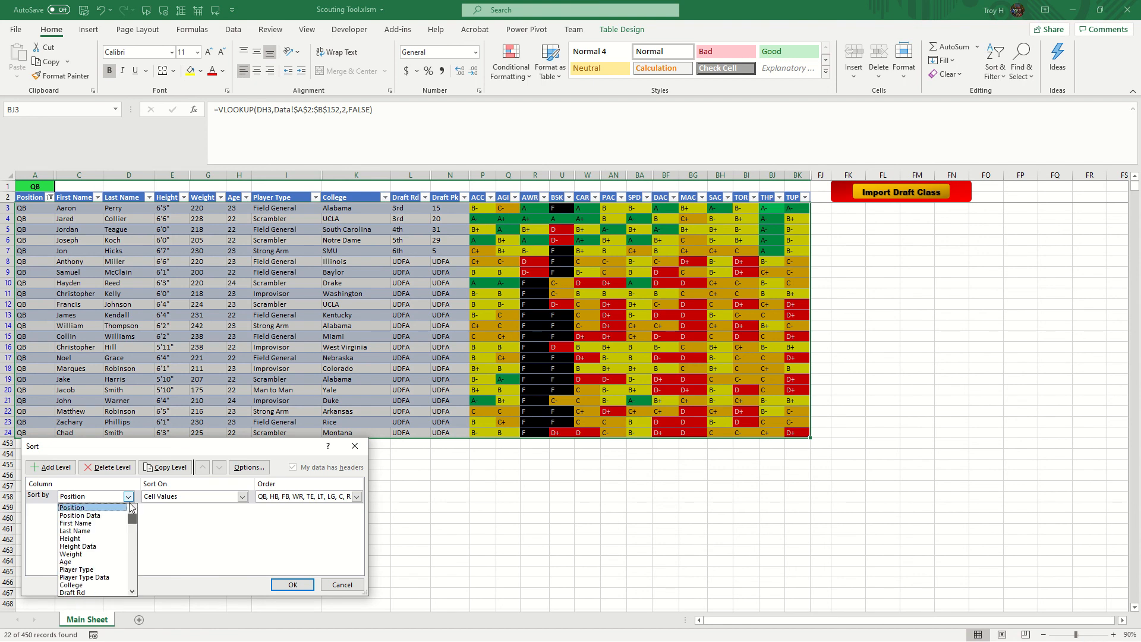
{"action": "left_click", "coordinate": [134, 570]}
{"action": "left_click", "coordinate": [136, 573]}
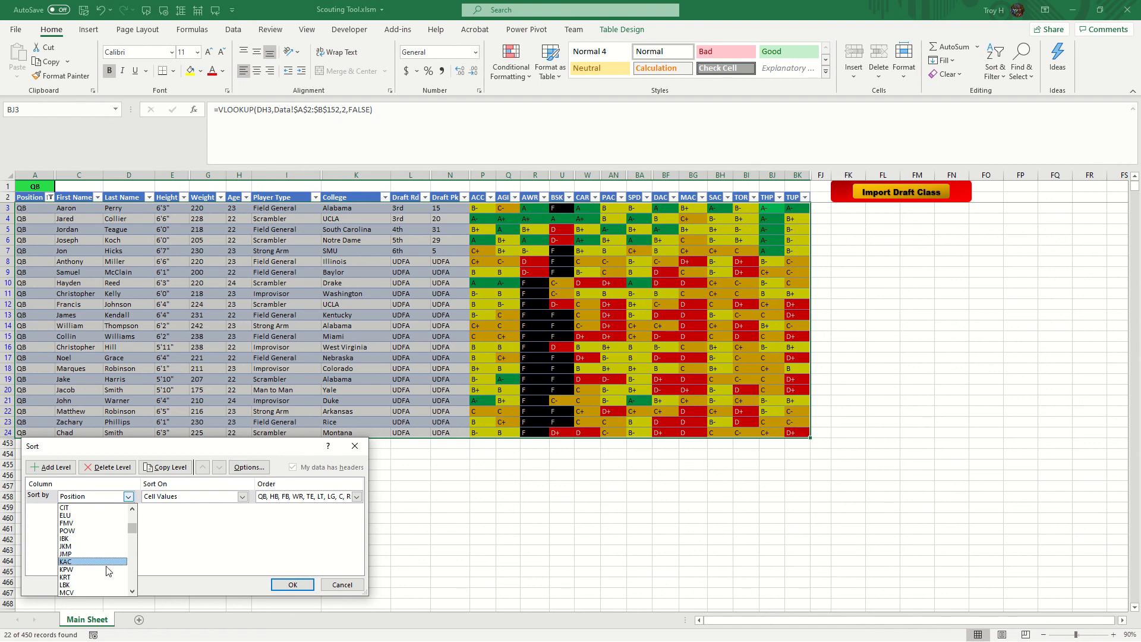
{"action": "scroll", "coordinate": [89, 571], "scroll_direction": "down", "scroll_amount": 4}
{"action": "scroll", "coordinate": [88, 573], "scroll_direction": "down", "scroll_amount": 2}
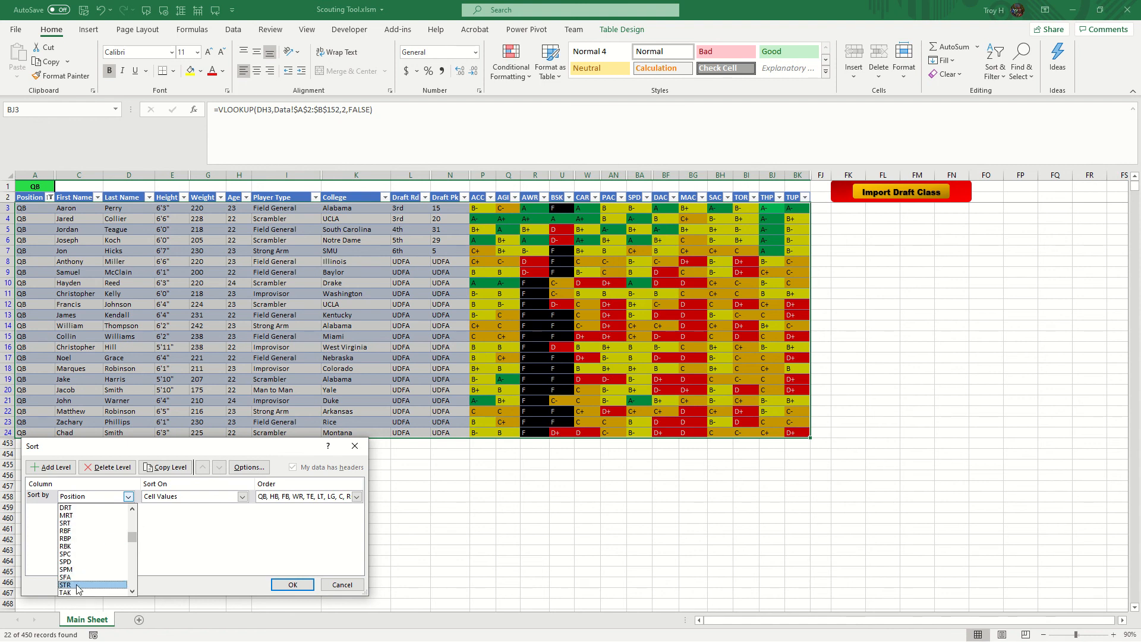
{"action": "left_click", "coordinate": [77, 586]}
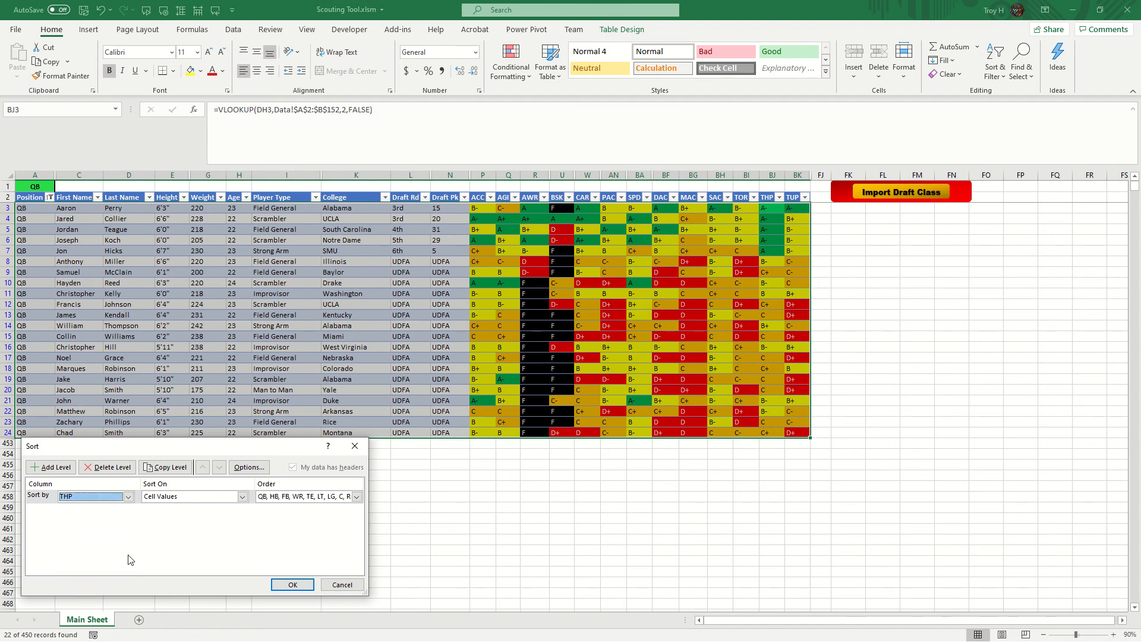
Set the sort order to the custom grade list running A+, A, A-, B+, B, B- and so on, and apply the sort.
{"action": "left_click", "coordinate": [309, 499]}
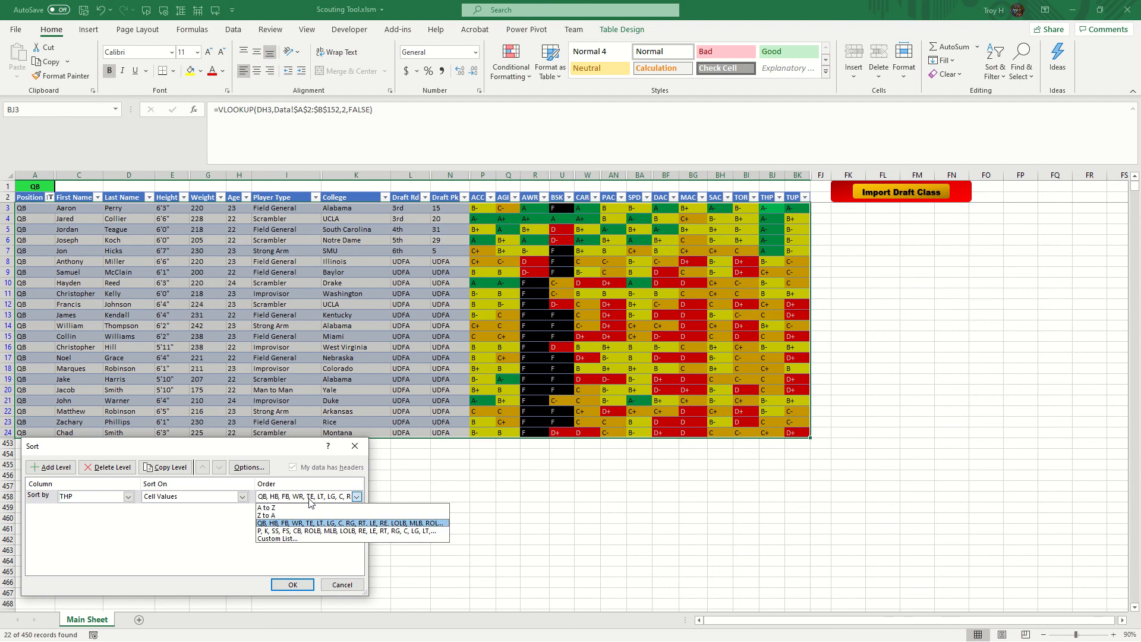
{"action": "left_click", "coordinate": [291, 539]}
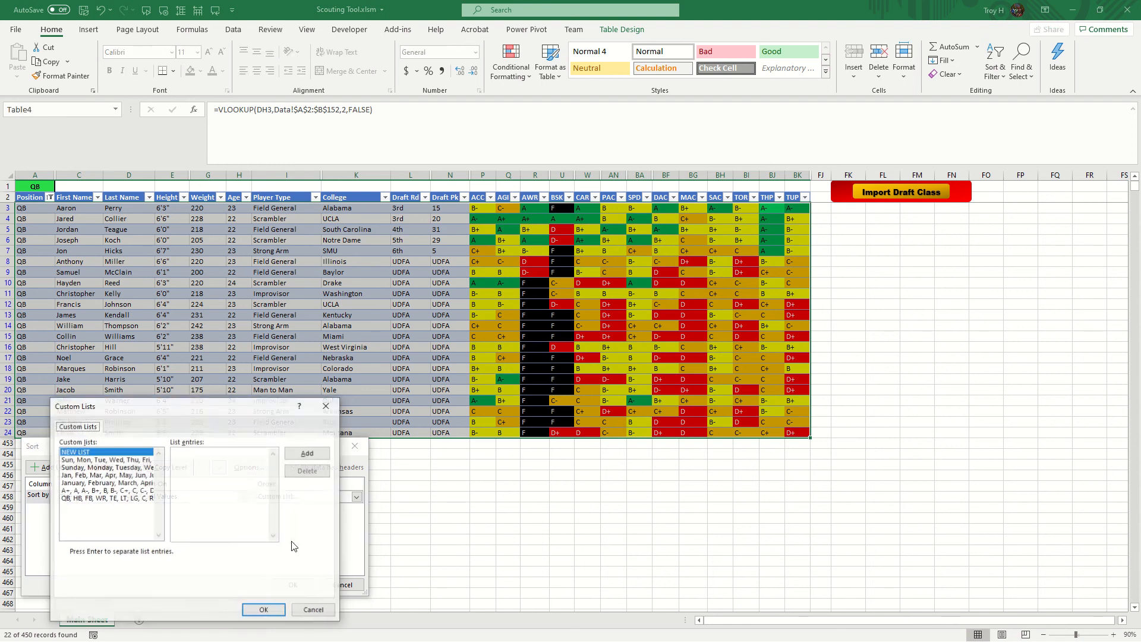
{"action": "left_click", "coordinate": [92, 491]}
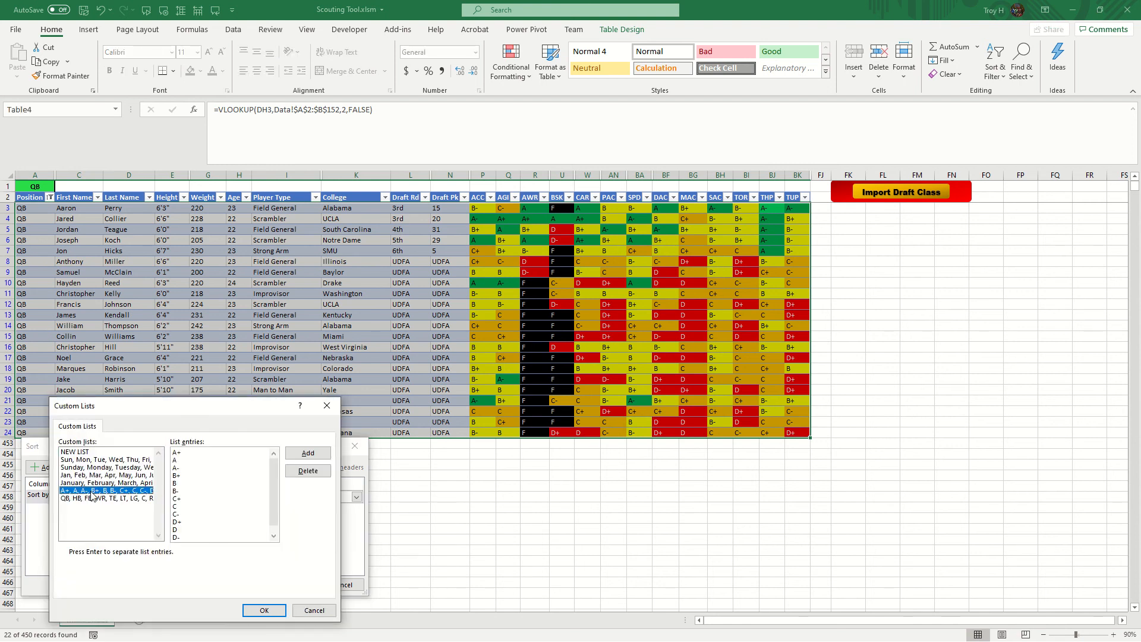
{"action": "left_click", "coordinate": [265, 610]}
{"action": "left_click", "coordinate": [292, 585]}
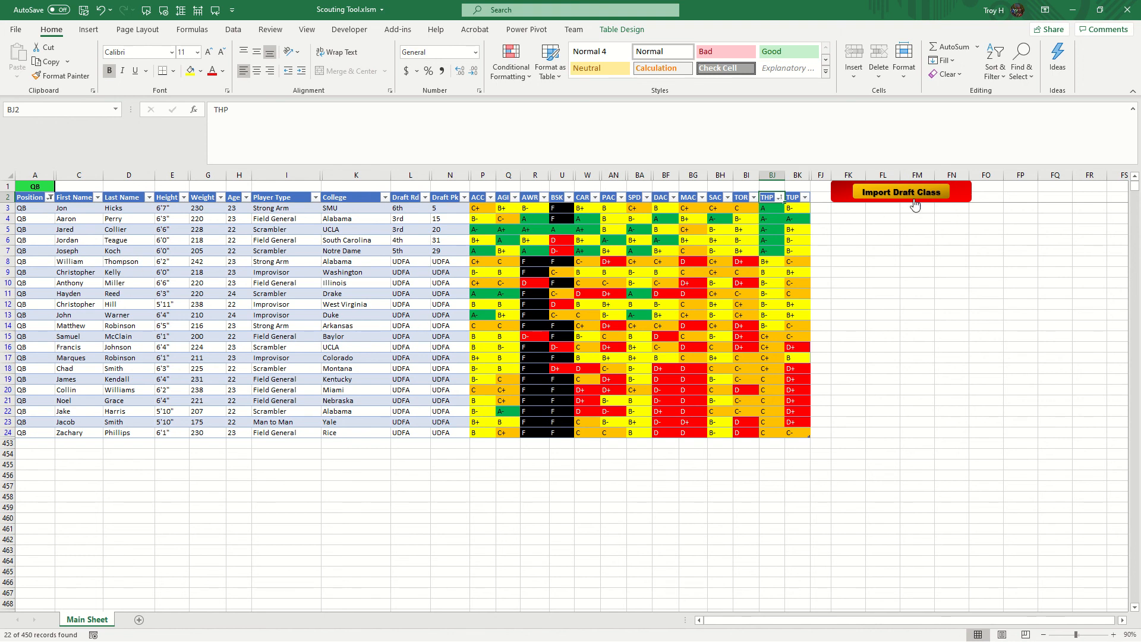
Select all positions again in the Position filter to show the whole draft class.
{"action": "left_click", "coordinate": [50, 197]}
{"action": "left_click", "coordinate": [57, 322]}
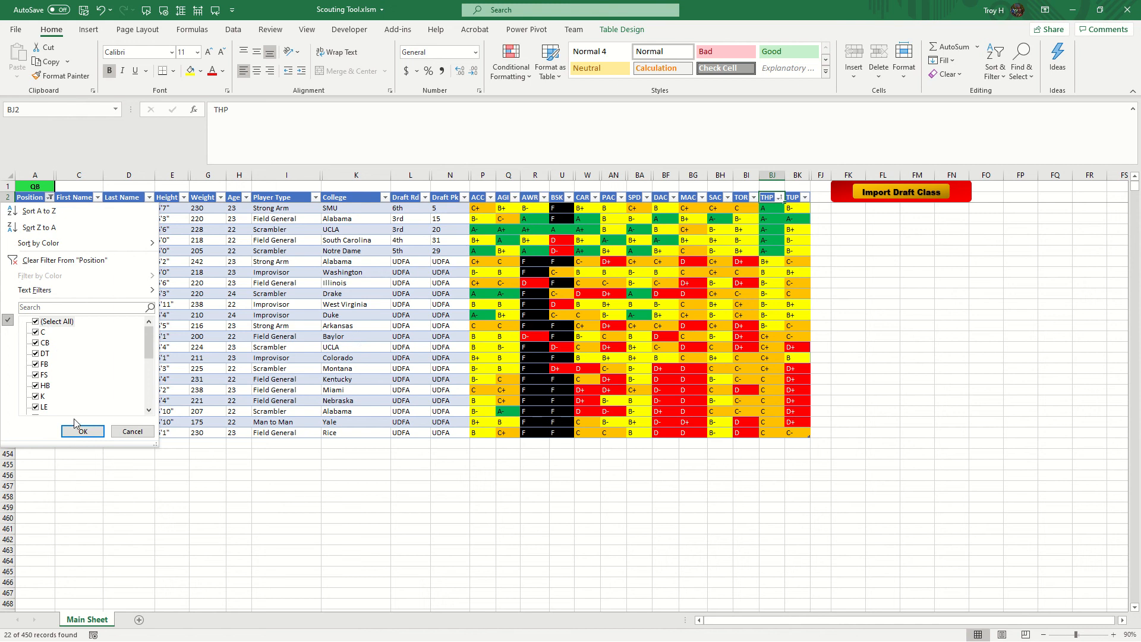
{"action": "left_click", "coordinate": [83, 432]}
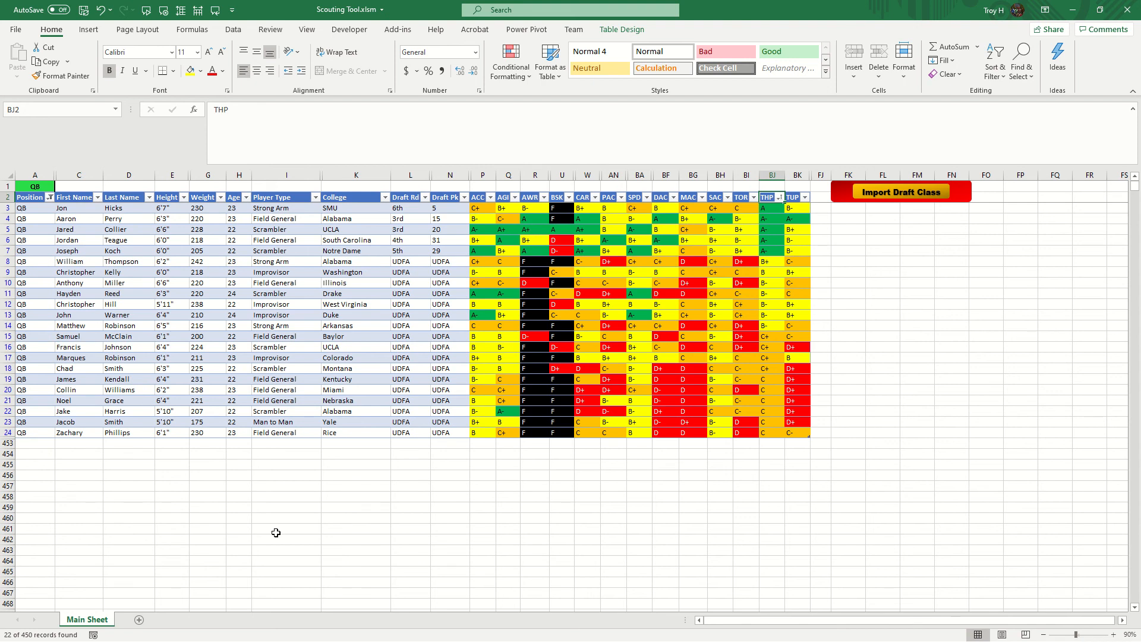
{"action": "left_click", "coordinate": [51, 199]}
{"action": "left_click", "coordinate": [80, 432]}
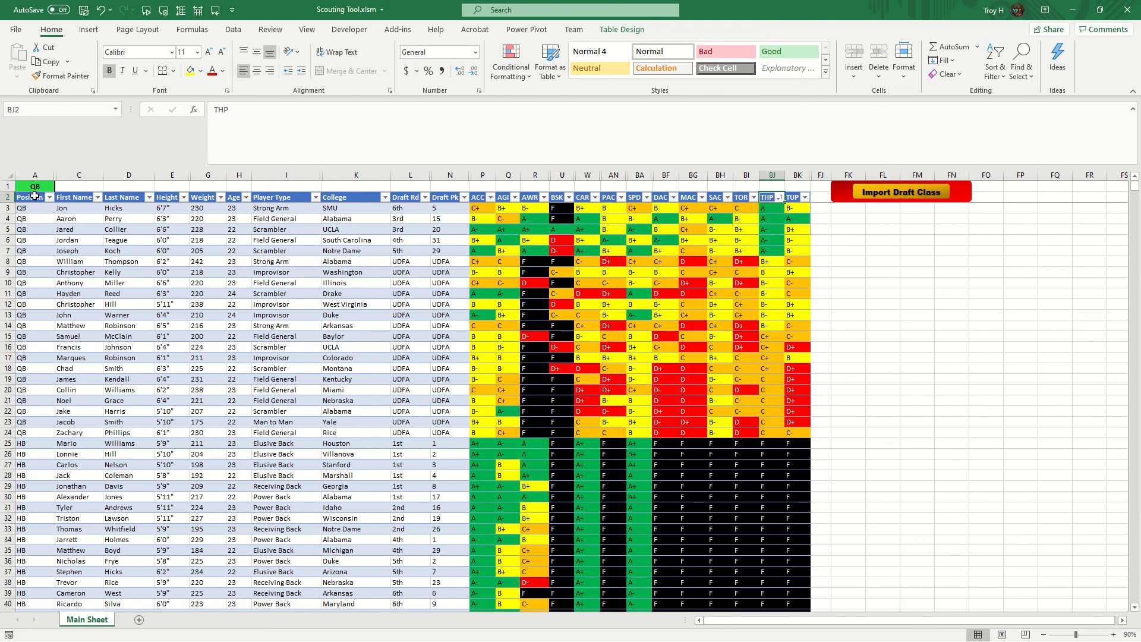
{"action": "mouse_move", "coordinate": [35, 197]}
{"action": "left_mouse_down"}
{"action": "mouse_move", "coordinate": [796, 199]}
{"action": "mouse_move", "coordinate": [22, 198]}
{"action": "left_mouse_up"}
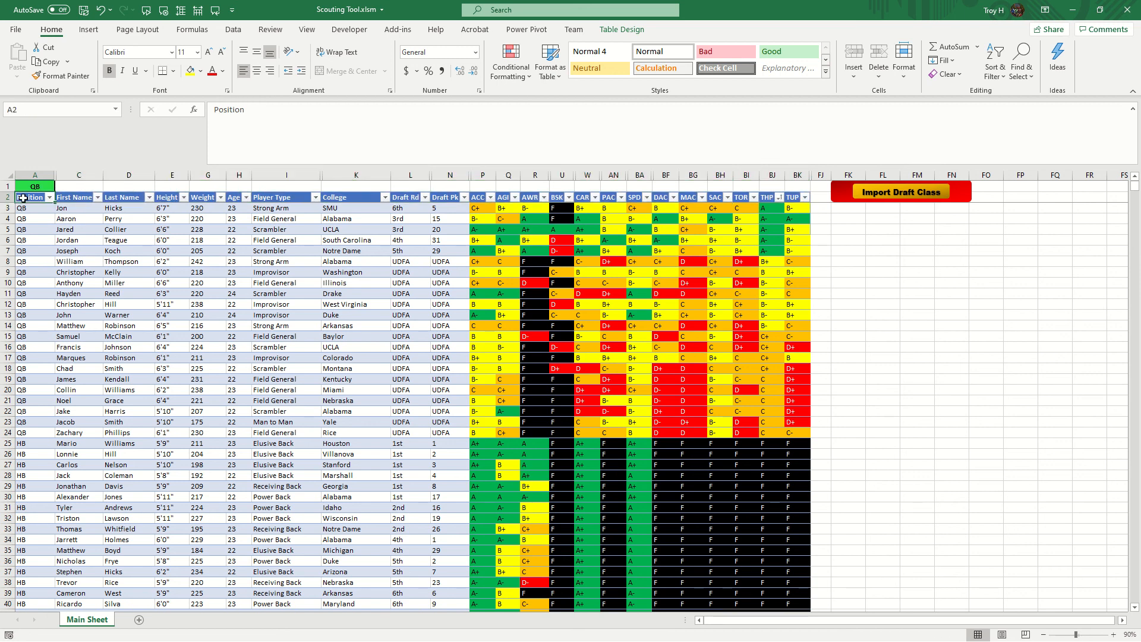
{"action": "left_click", "coordinate": [31, 188]}
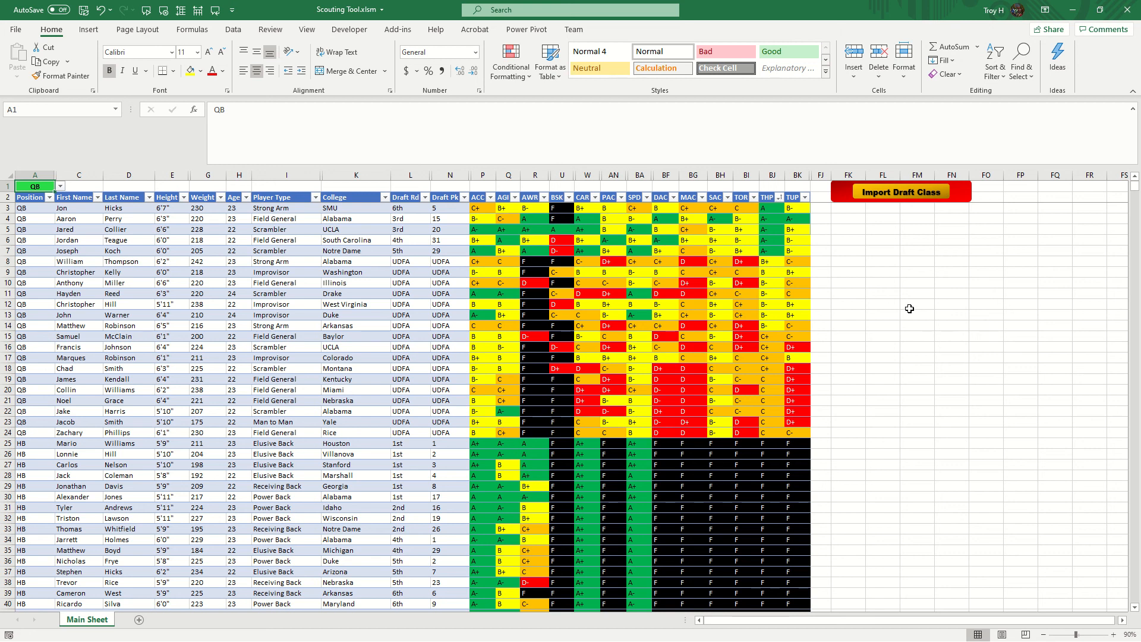
{"action": "left_click", "coordinate": [60, 187]}
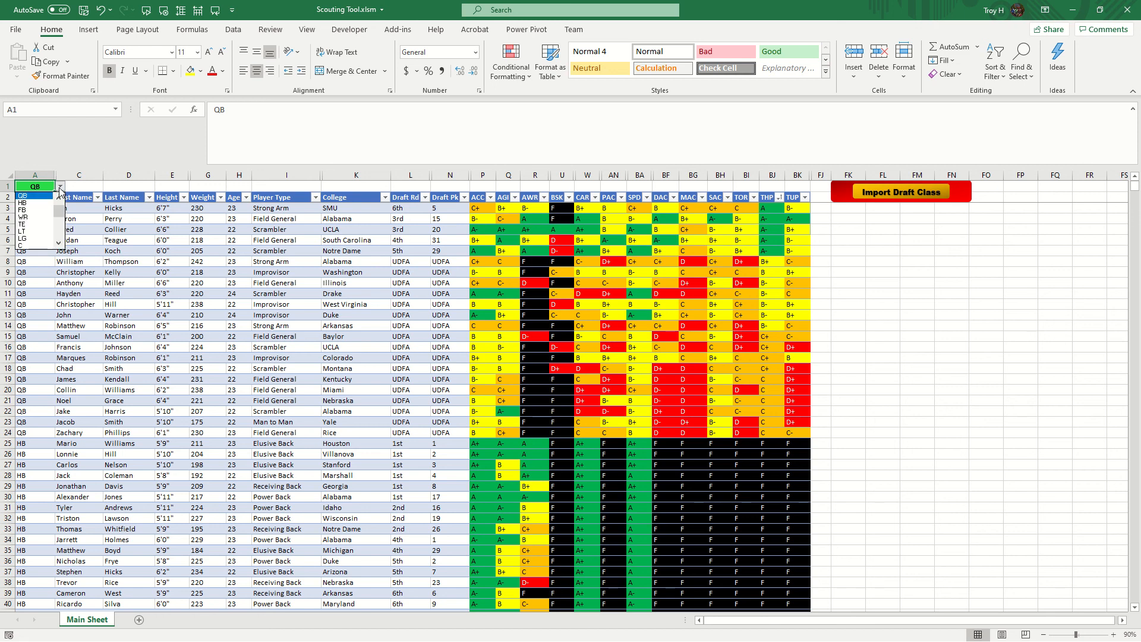
{"action": "left_click", "coordinate": [63, 187]}
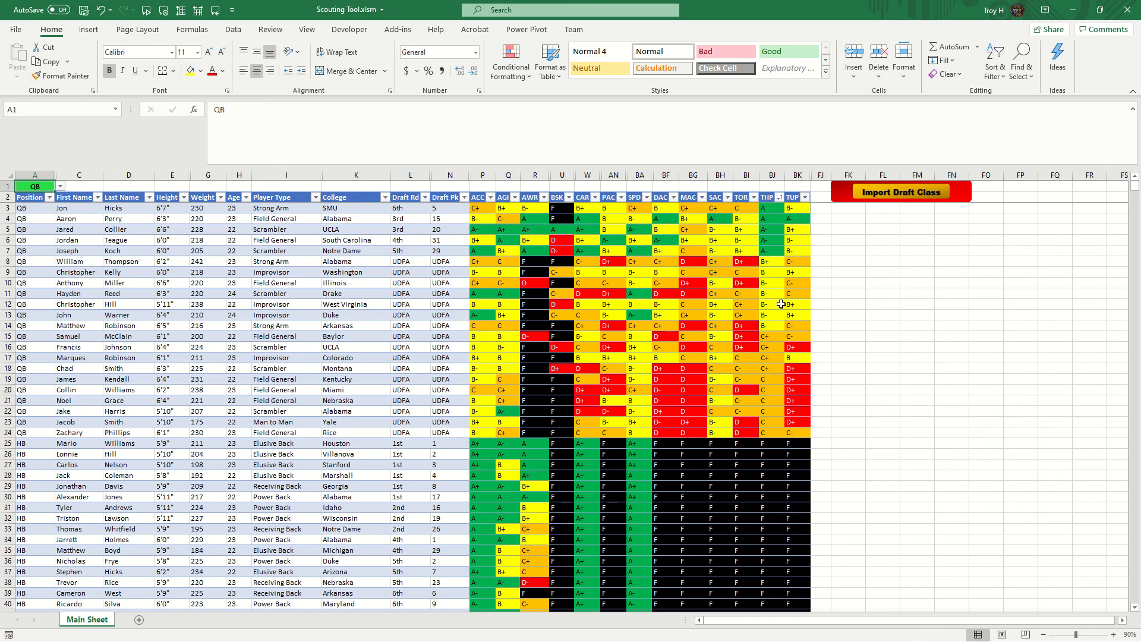
{"action": "left_click", "coordinate": [712, 219]}
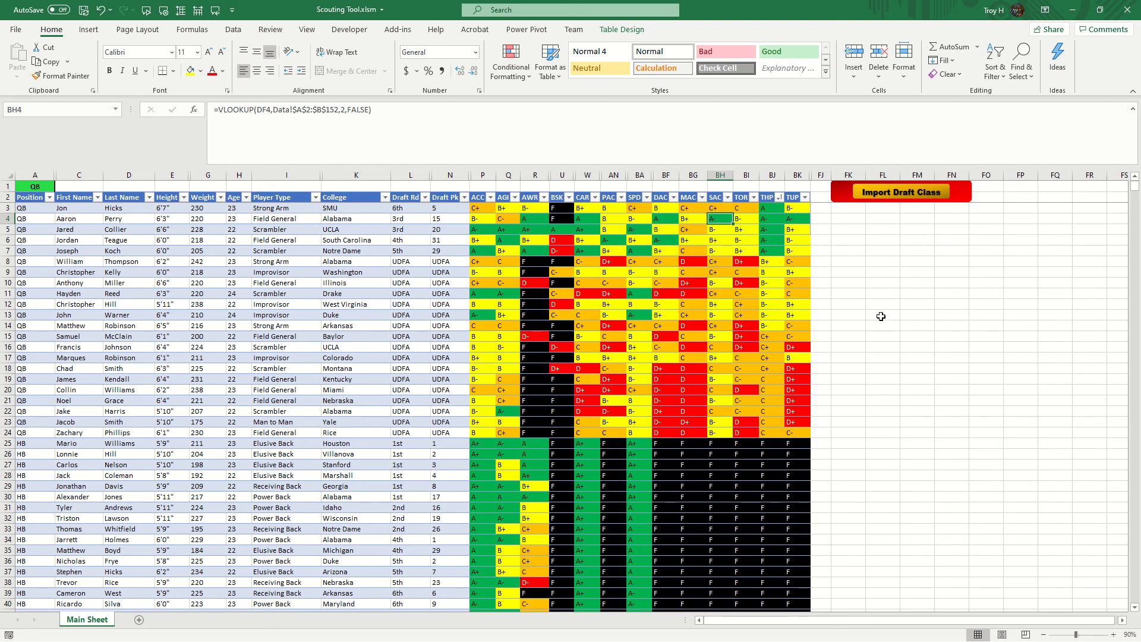
{"action": "left_click", "coordinate": [36, 212]}
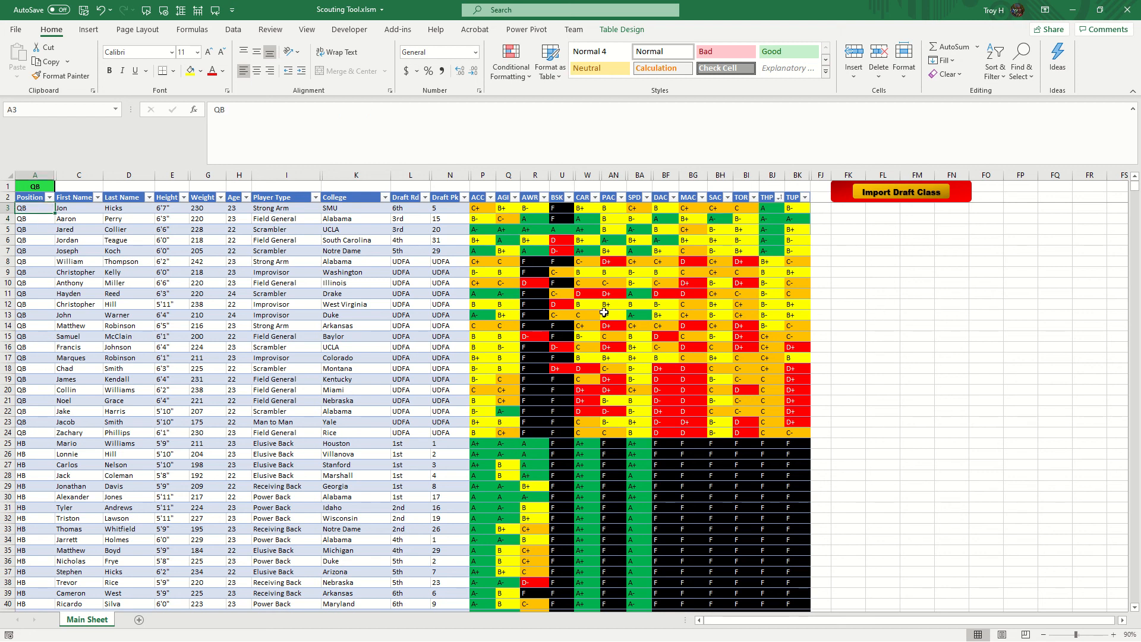